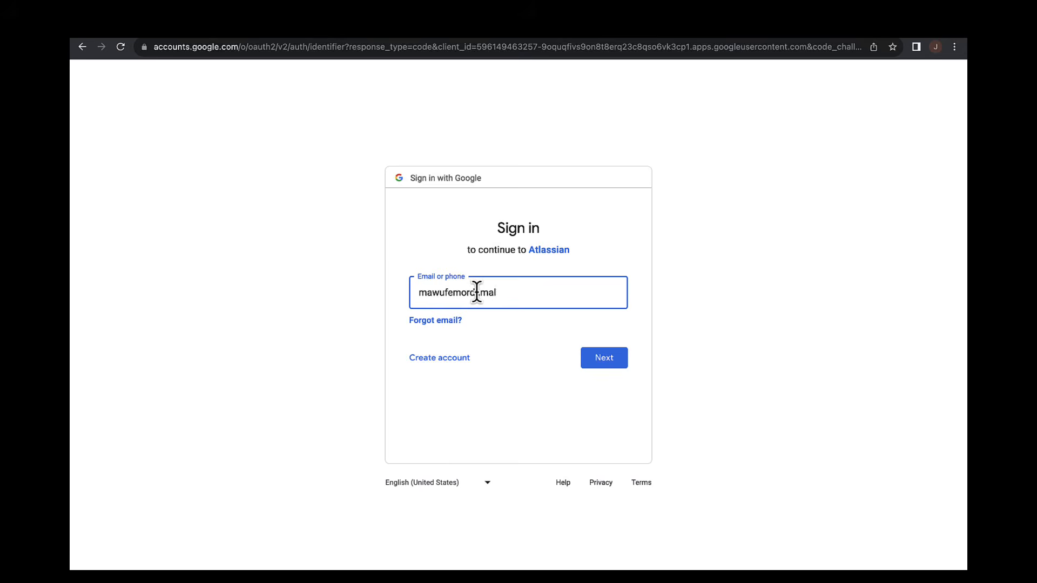
# Sign in to Google with the account's email address and password to continue to Atlassian.
pyautogui.click(602, 360)
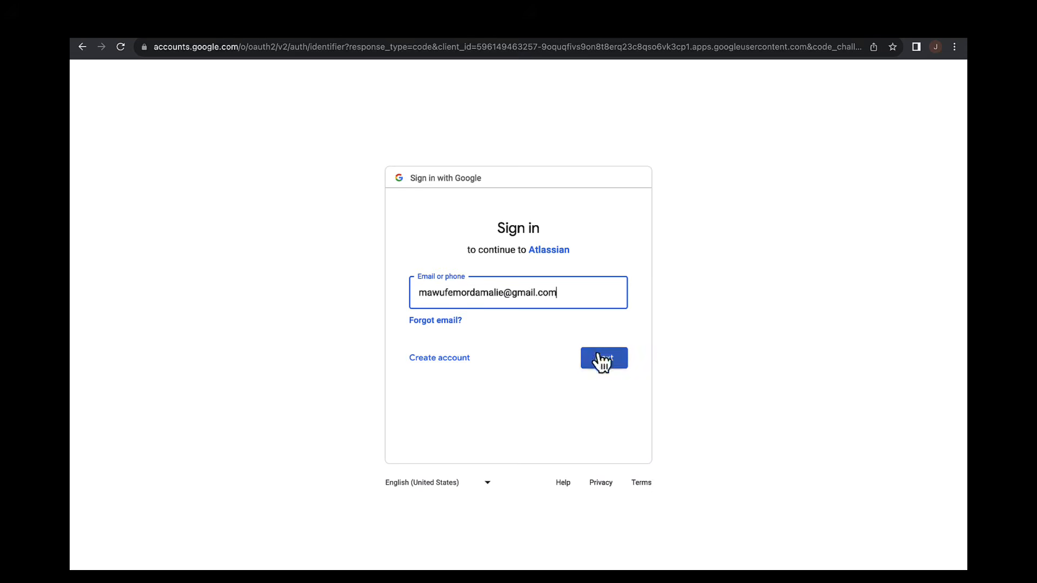
pyautogui.click(550, 310)
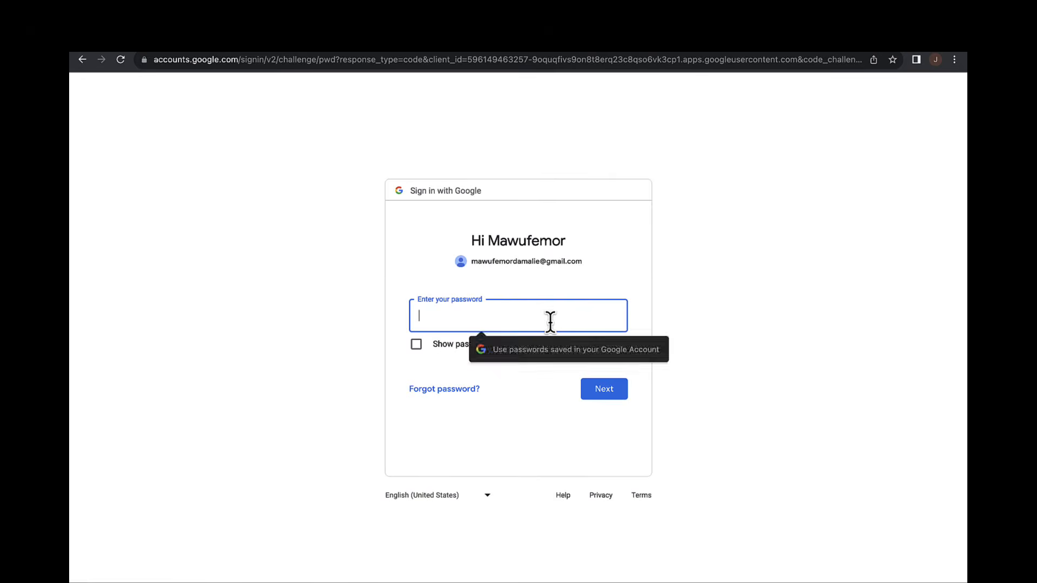
pyautogui.write('•••••••••••')
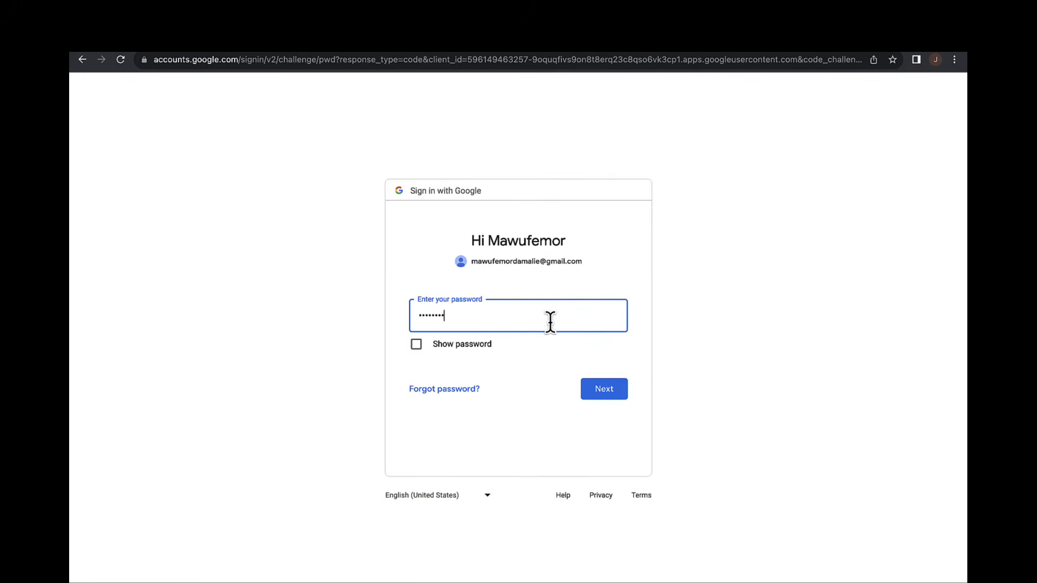
pyautogui.click(605, 391)
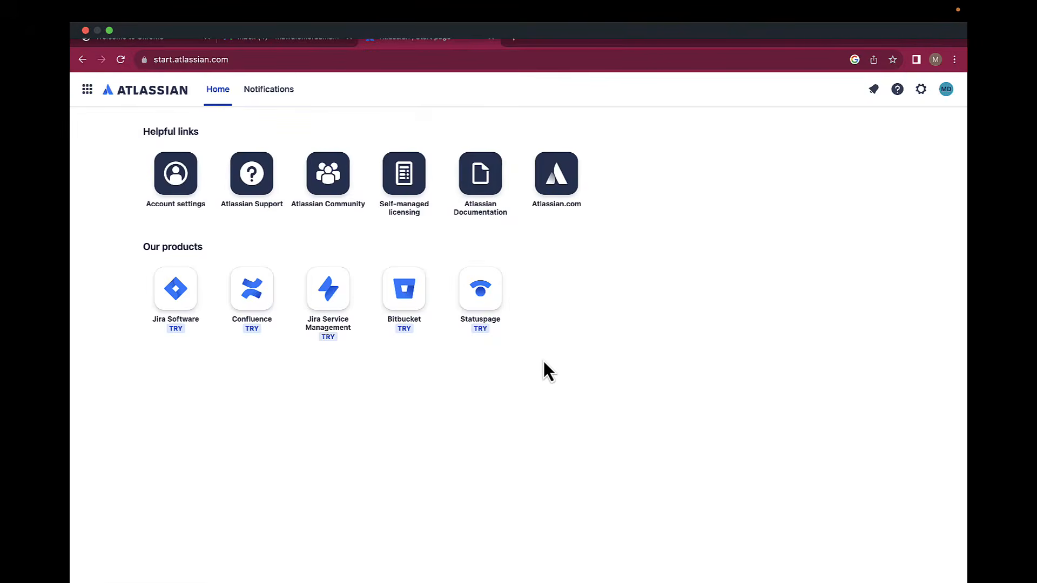
# Start the free signup for Jira Software on its own, without other products.
pyautogui.click(179, 302)
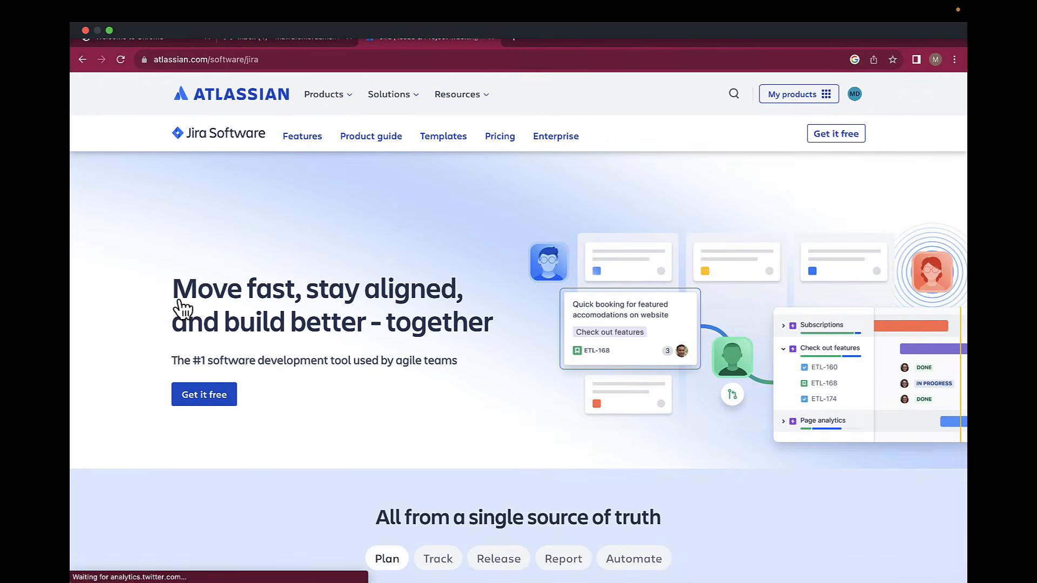
pyautogui.click(848, 135)
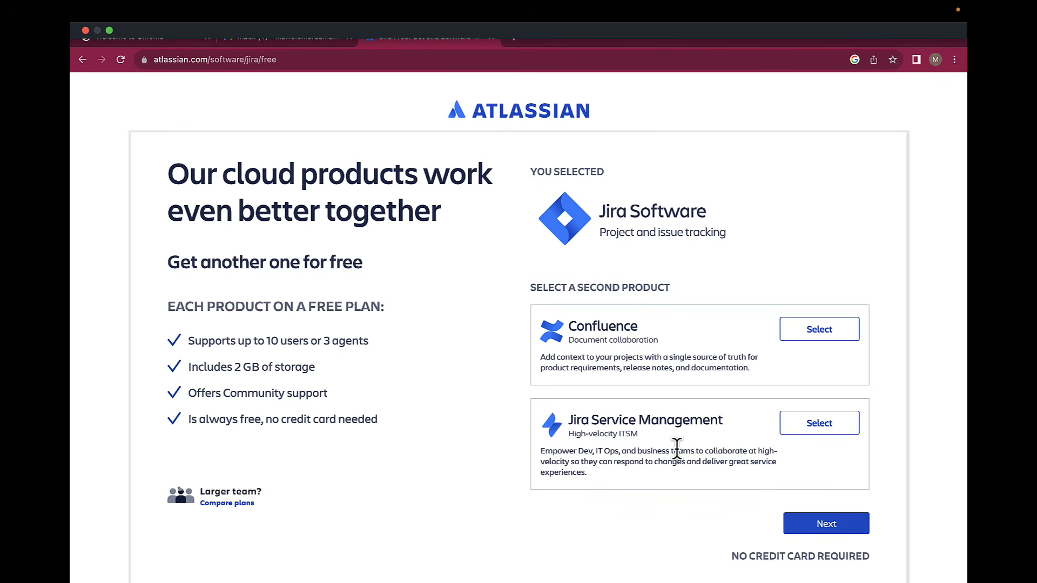
pyautogui.scroll(-1, 676, 448)
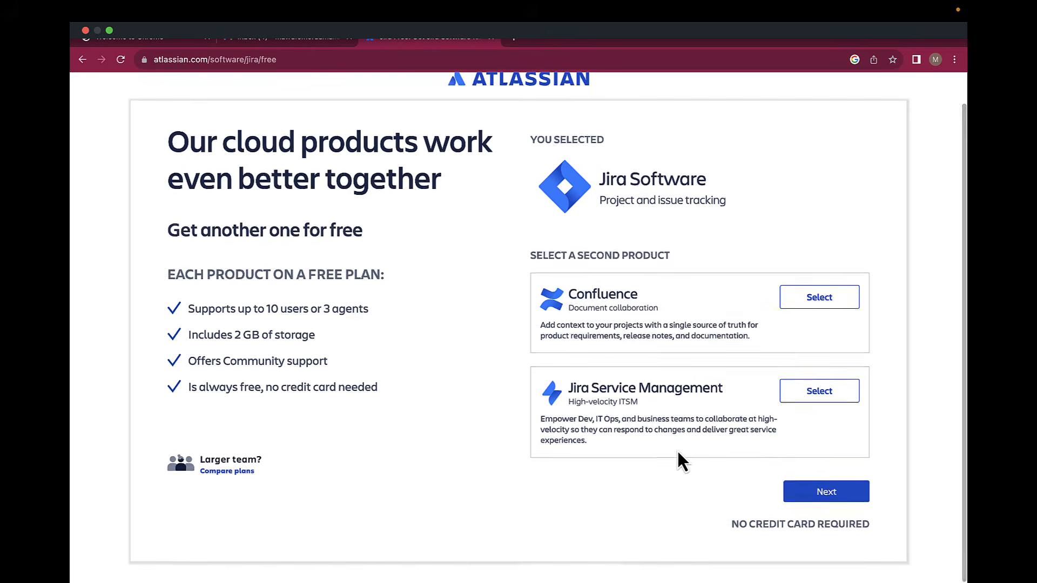
pyautogui.click(807, 497)
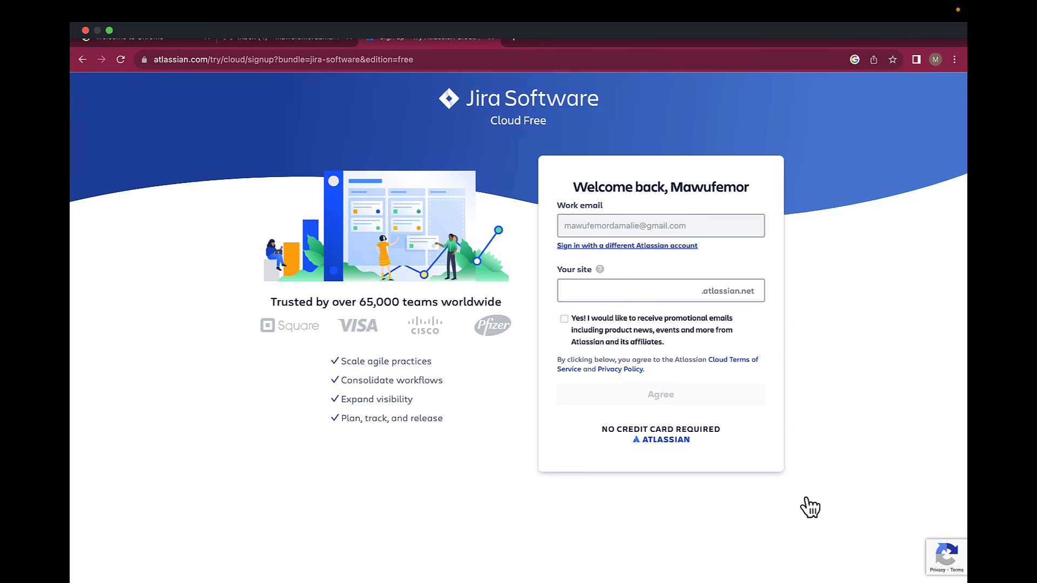
# Name the new Jira site scrumproject-twitter and accept the terms to create it.
pyautogui.click(659, 292)
pyautogui.write('scrumproject-twitter')
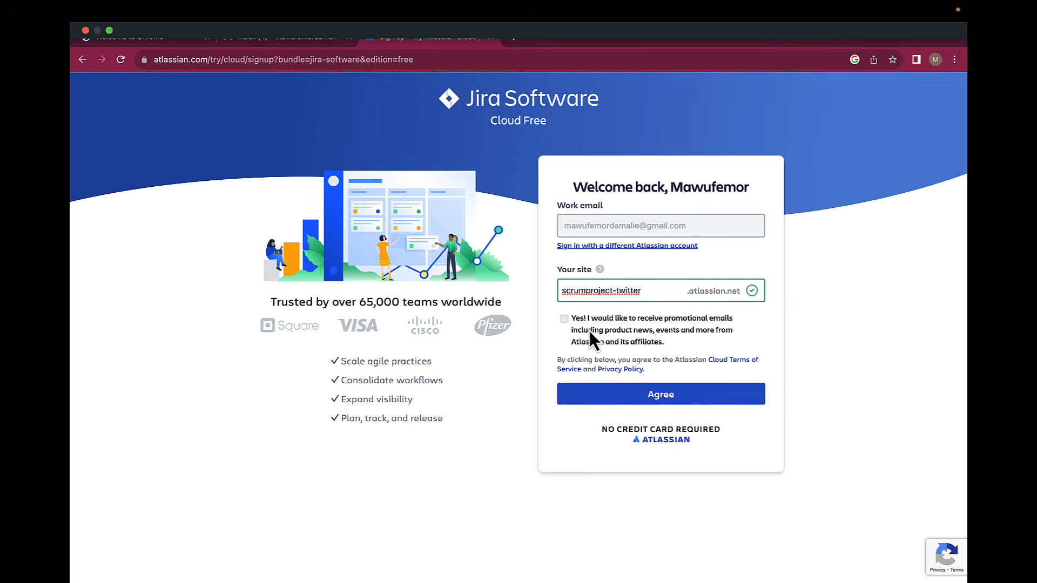
pyautogui.click(637, 395)
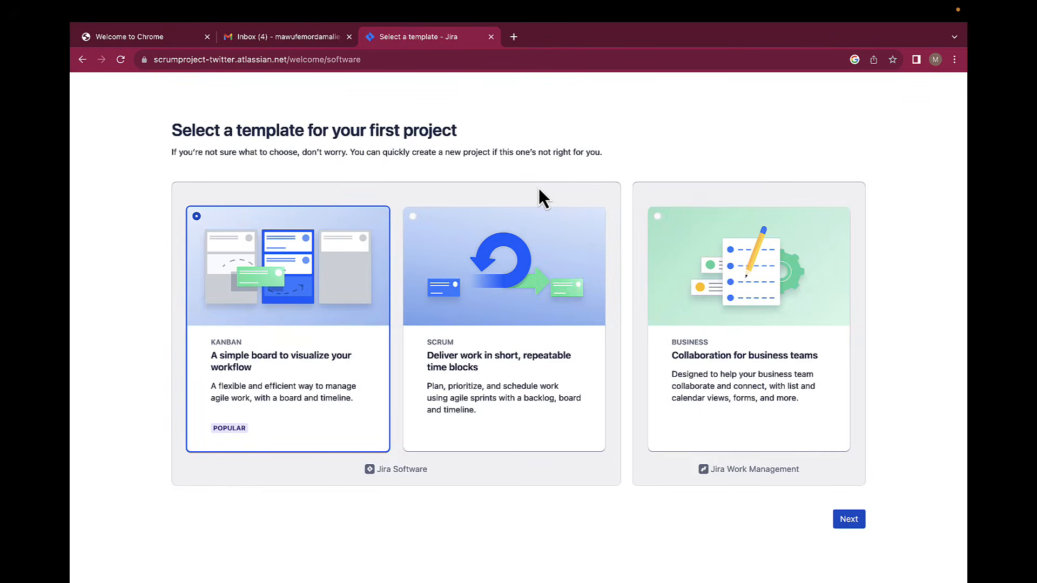
# Create a Scrum-template project named 'Scrum Twitter-like Project' with key STLP.
pyautogui.click(484, 296)
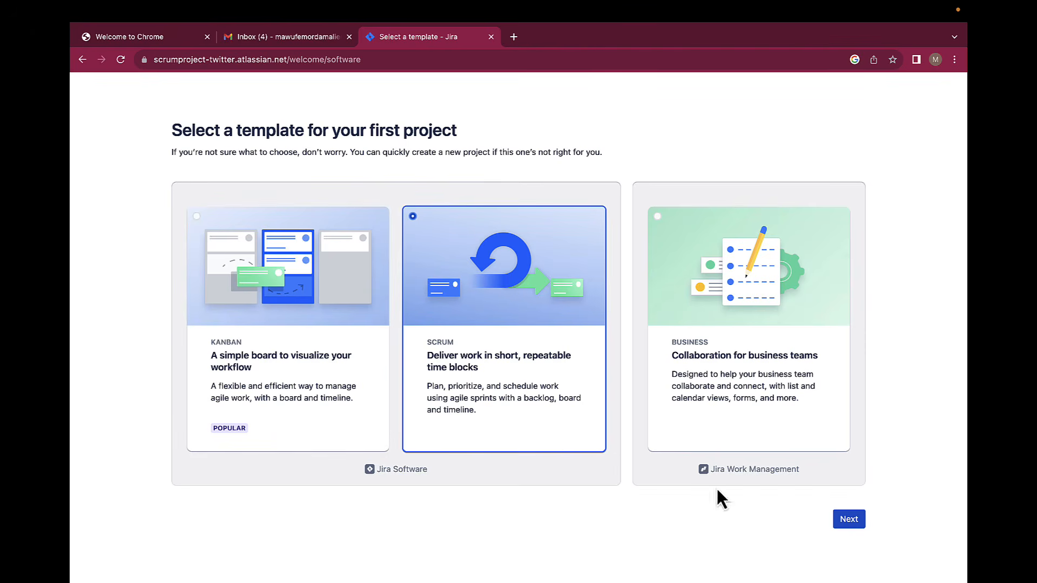
pyautogui.click(851, 525)
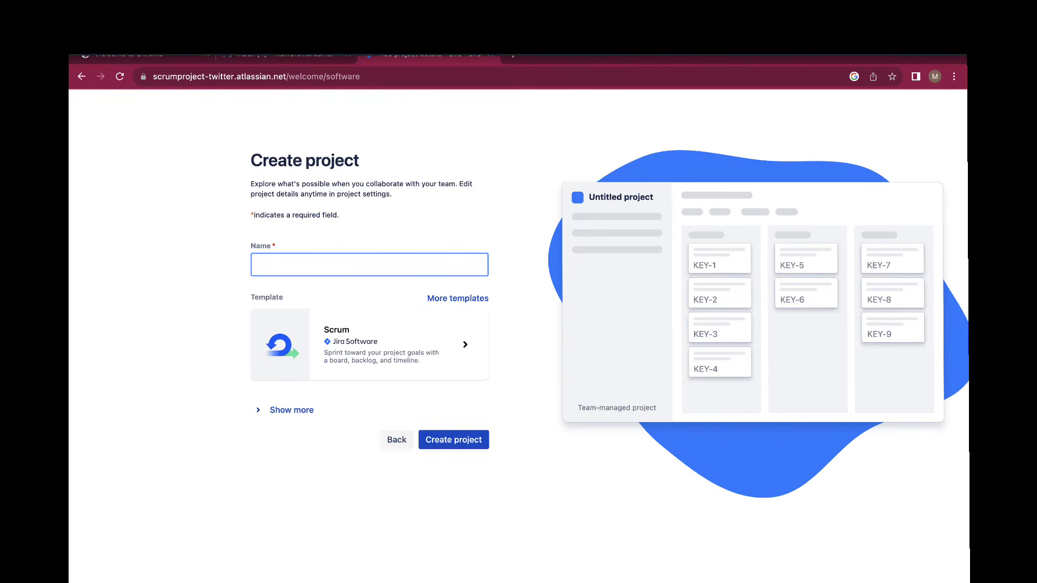
pyautogui.write('Scrum ')
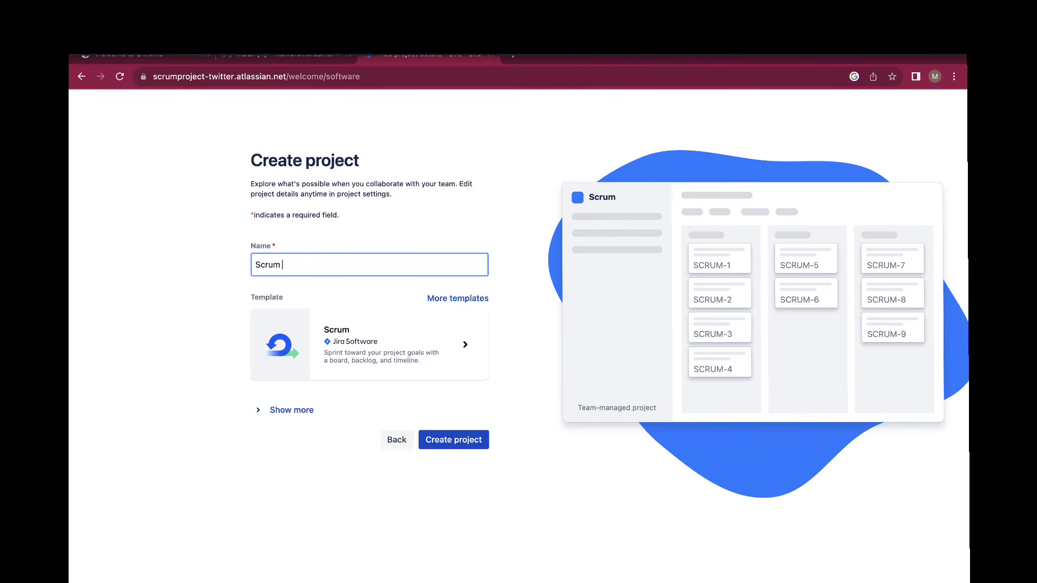
pyautogui.write('Twi')
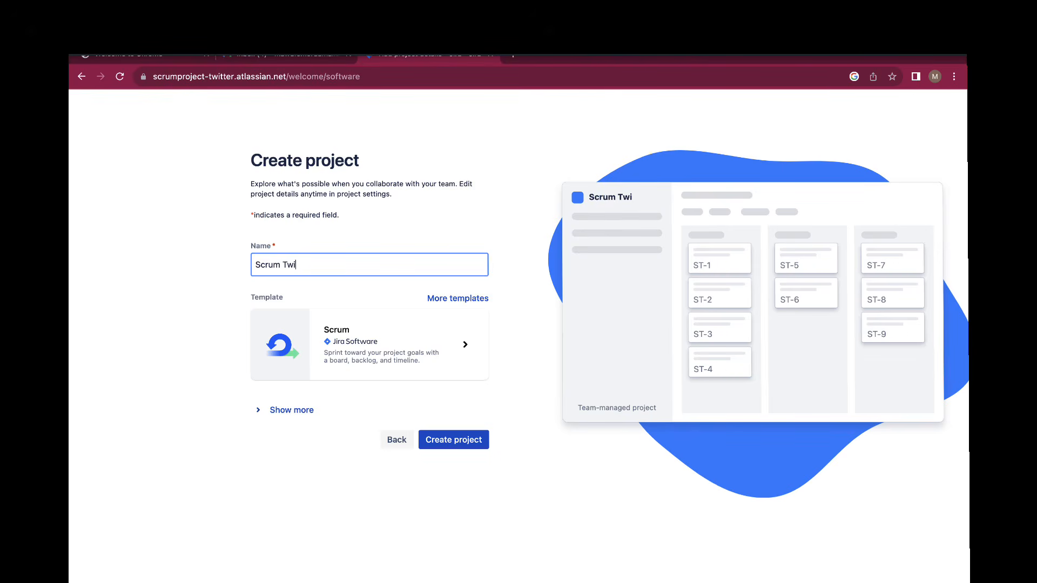
pyautogui.write('tter-li')
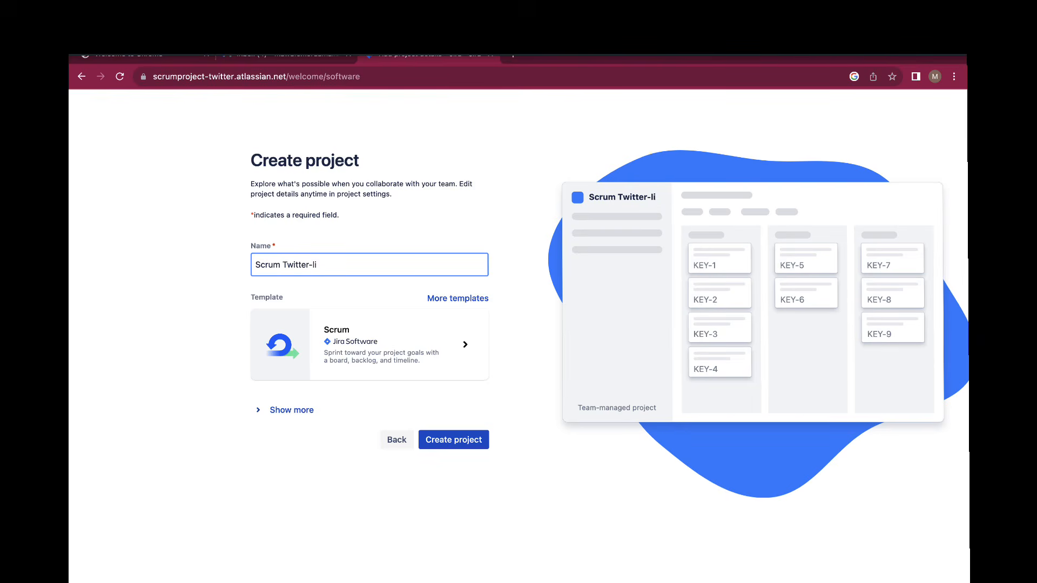
pyautogui.write('ke Project')
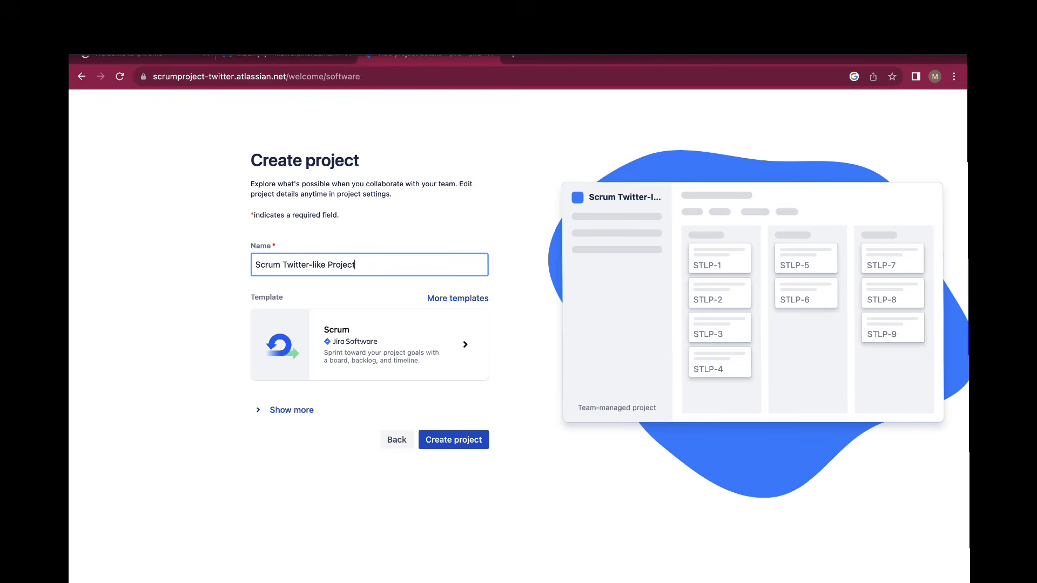
pyautogui.moveTo(300, 576)
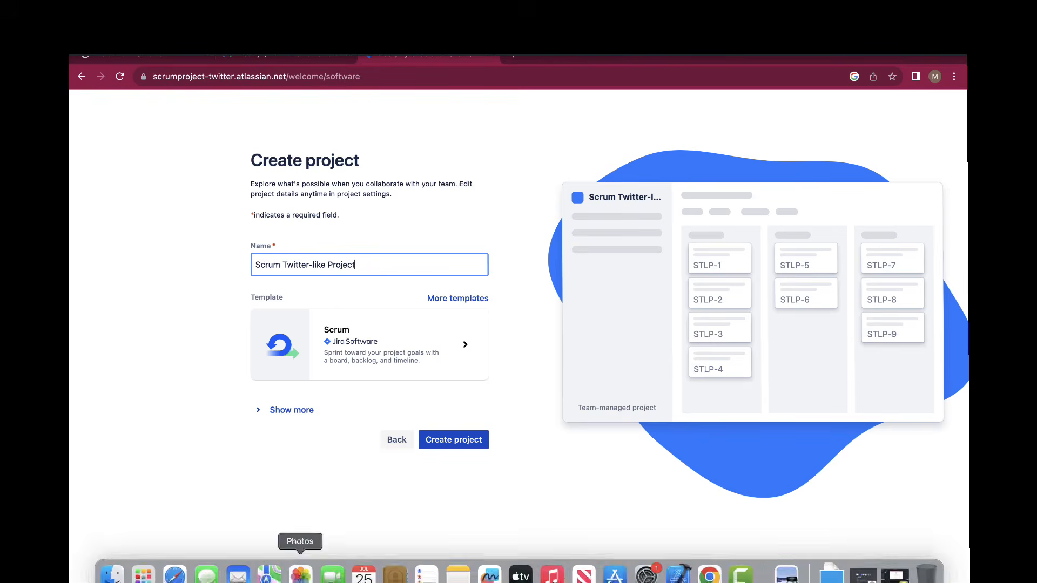
pyautogui.click(451, 443)
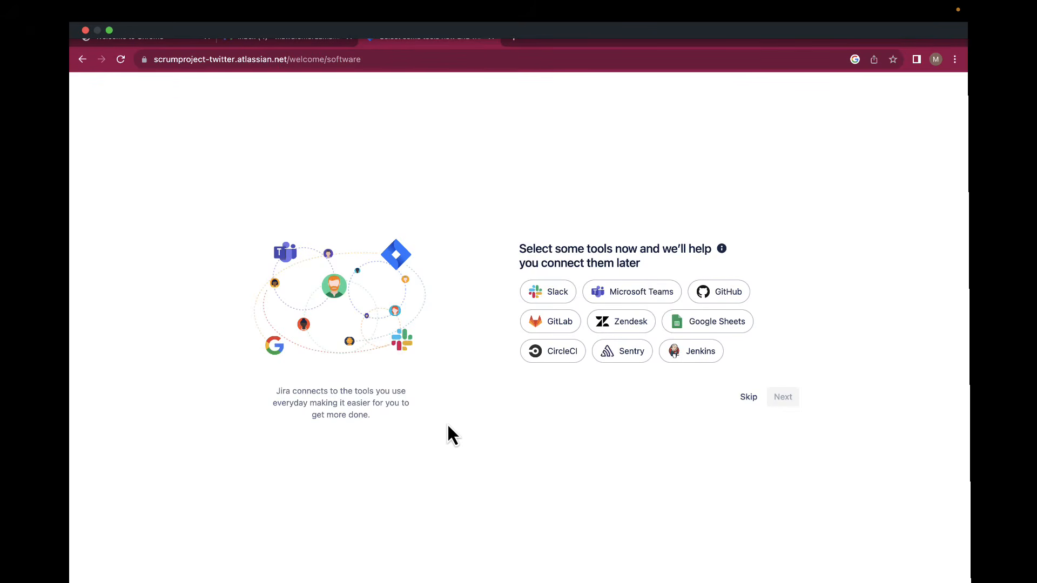
# Skip connecting tools to reach the STLP backlog, then bring up the project templates gallery.
pyautogui.click(748, 401)
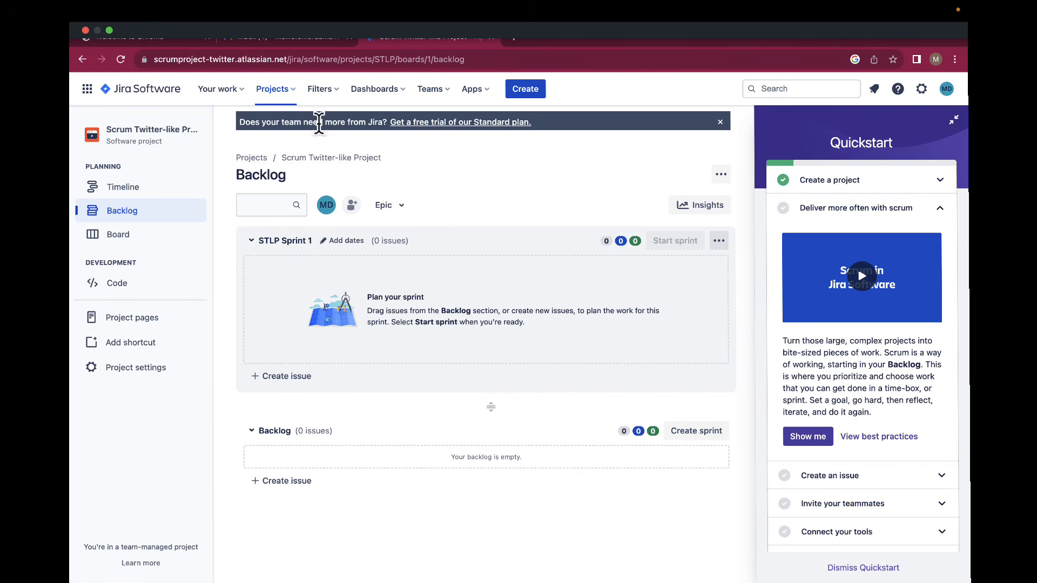
pyautogui.click(288, 91)
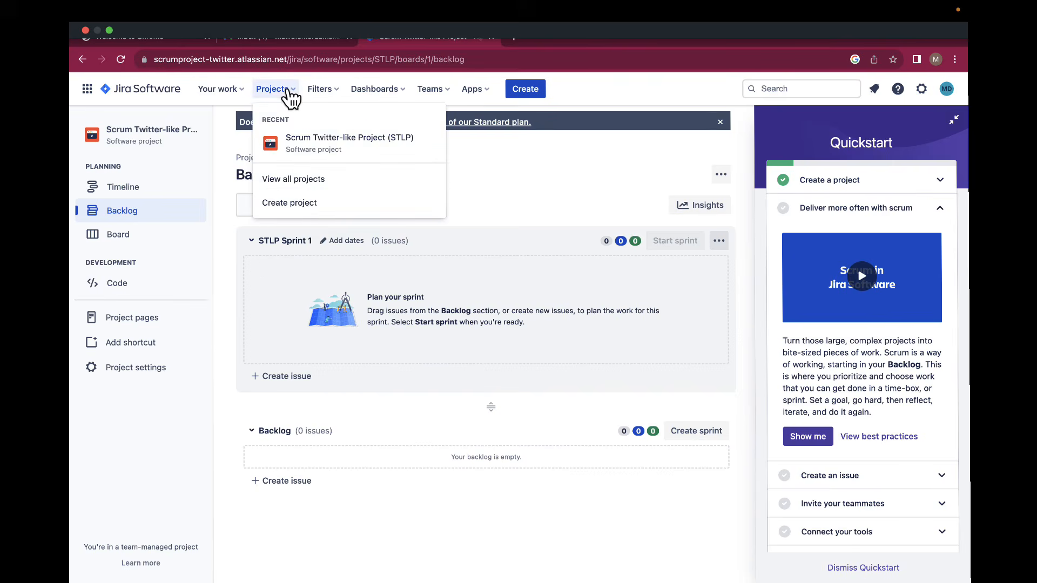
pyautogui.click(299, 210)
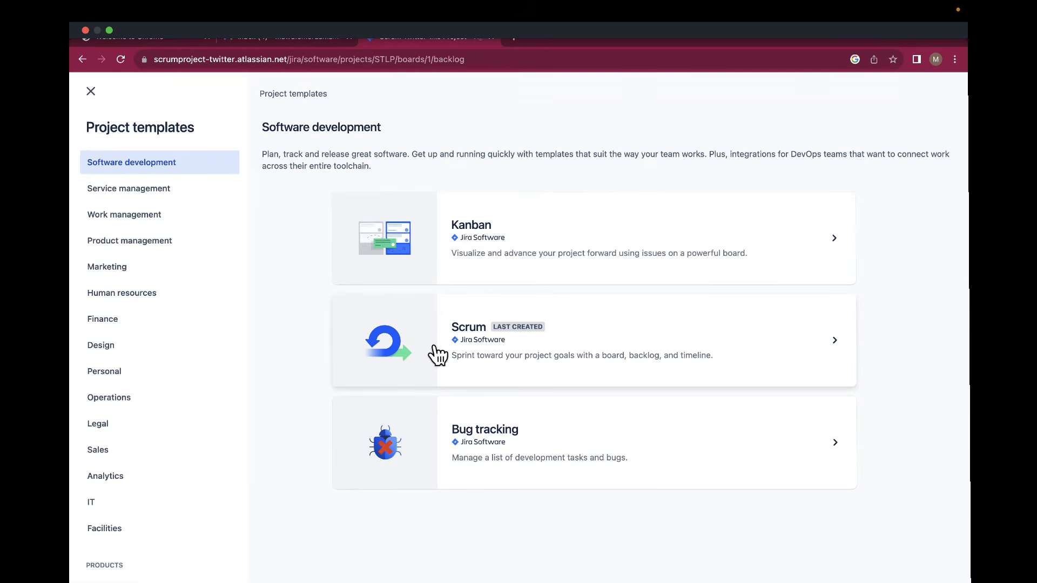
# Look over the Scrum template's details, then close the gallery to return to the STLP backlog.
pyautogui.click(437, 355)
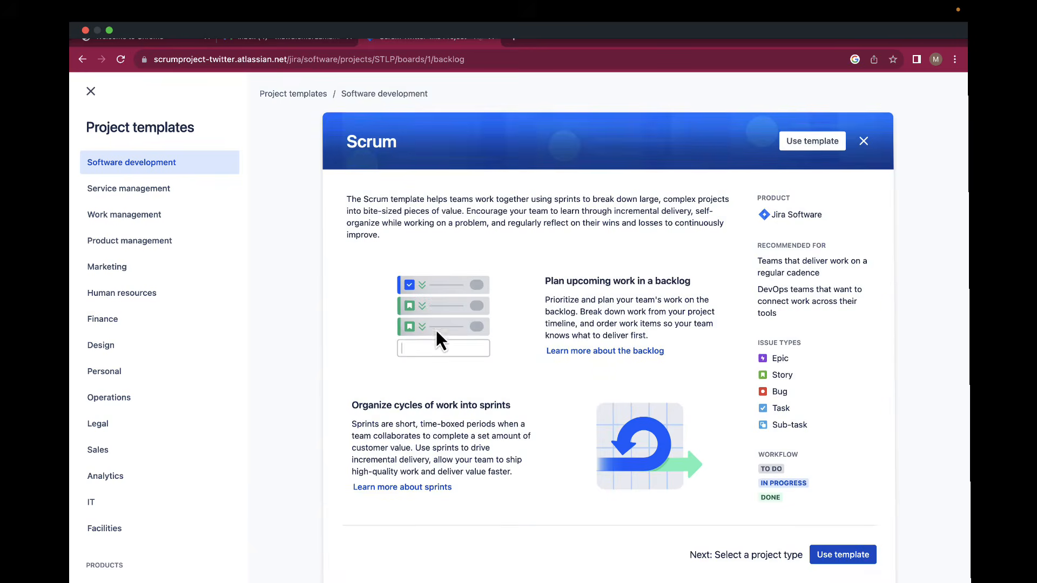
pyautogui.scroll(-3, 542, 352)
pyautogui.scroll(3, 543, 352)
pyautogui.click(97, 95)
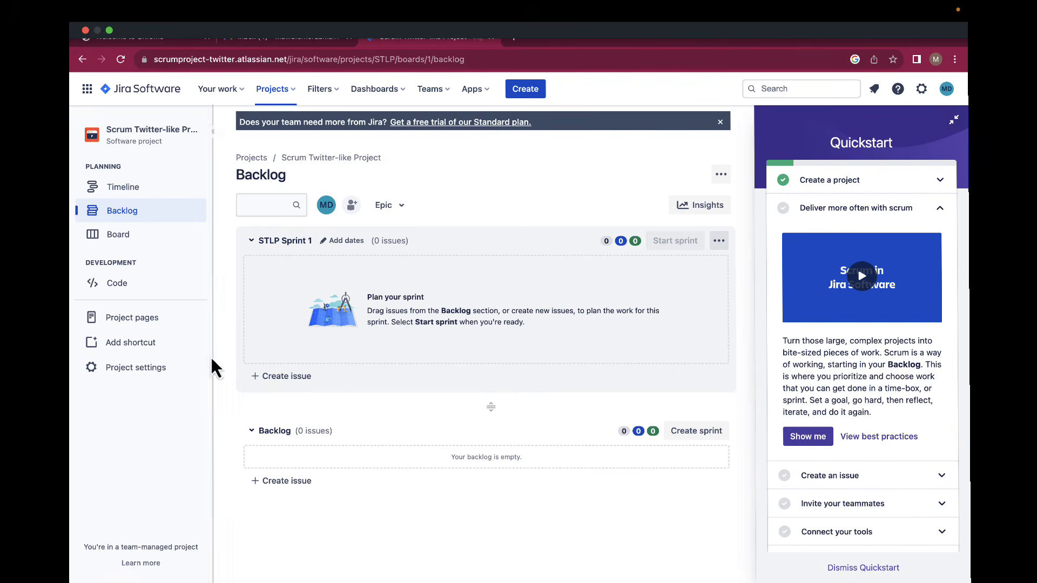
# Add backlog story 'As a new user, I want to be able to register for an account…' as STLP-1.
pyautogui.click(263, 493)
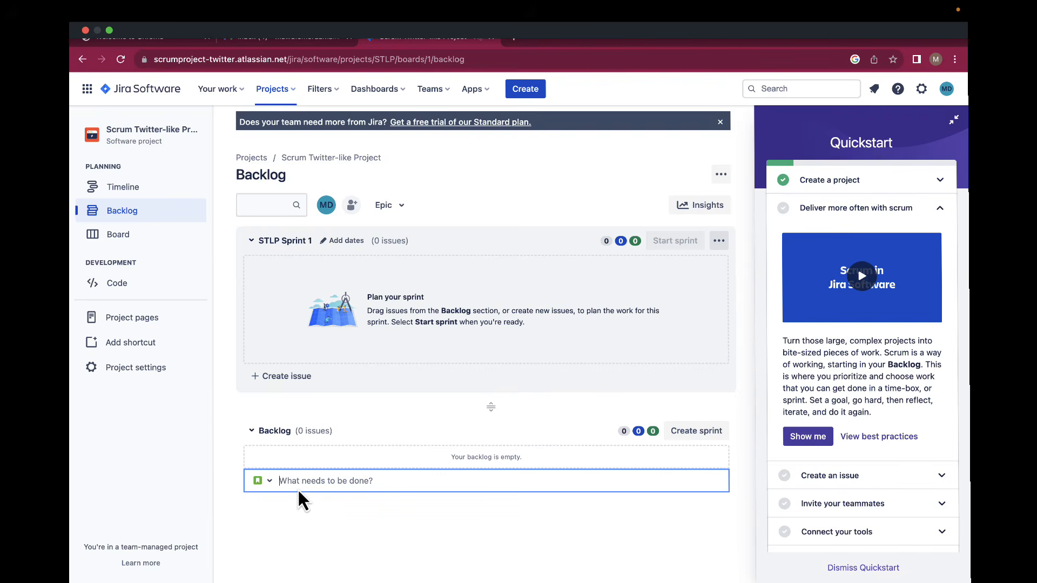
pyautogui.write('As a new user, I wanr')
pyautogui.press('BackSpace')
pyautogui.write('t to be able to registe')
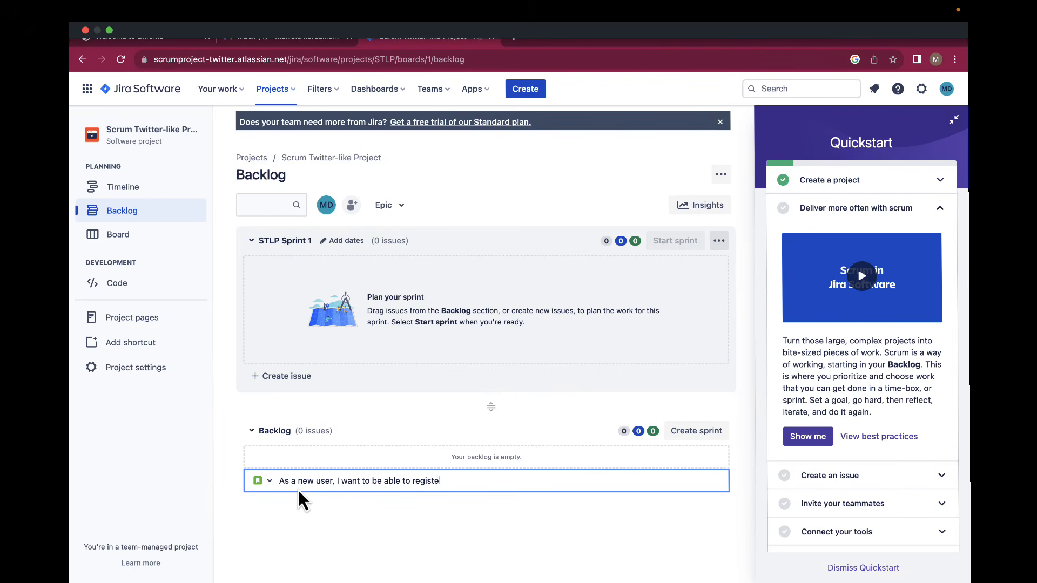
pyautogui.write('r for an account so that i can acess')
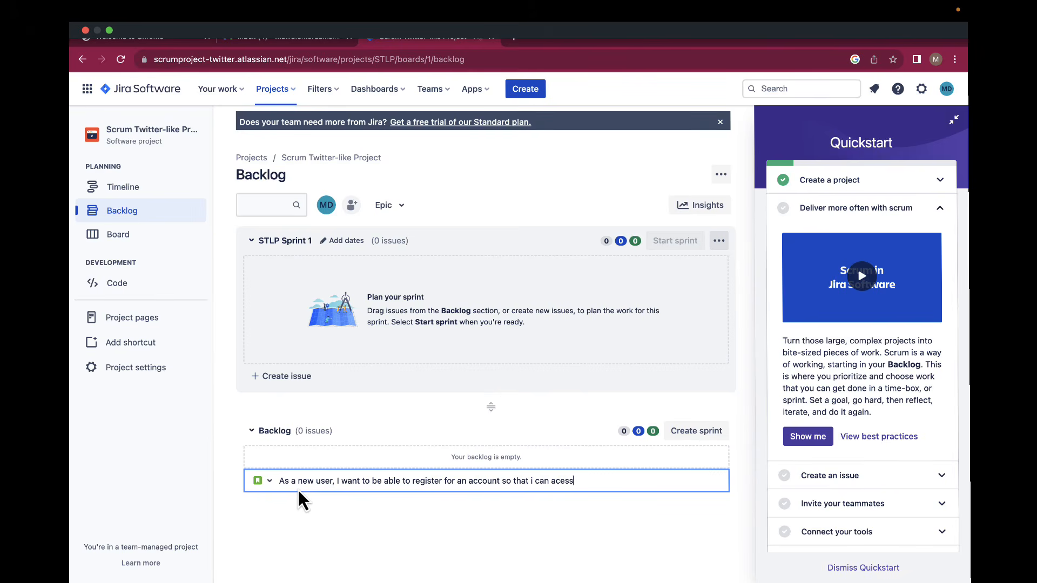
pyautogui.write(' the platforms features')
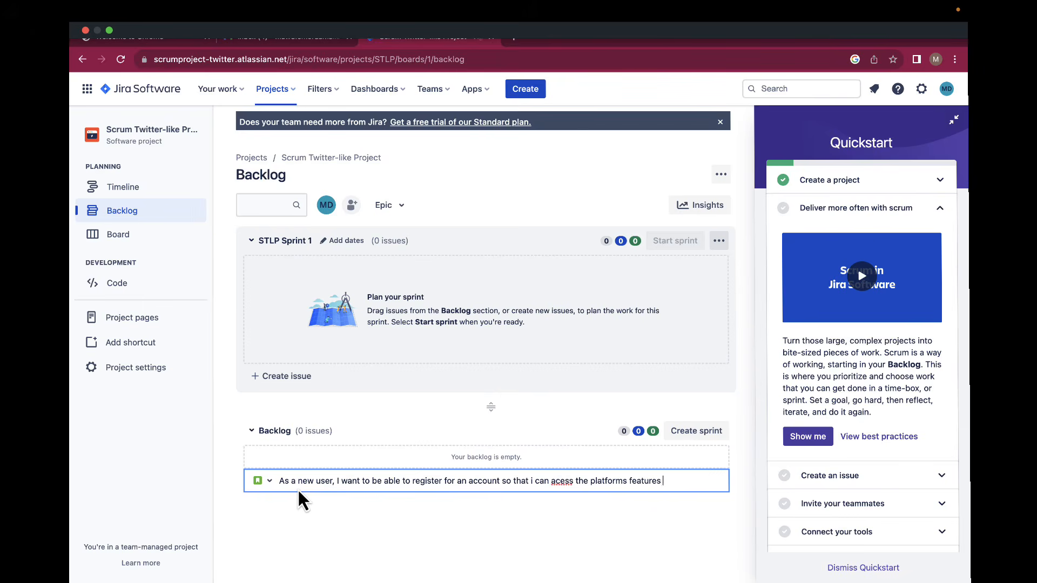
pyautogui.press('Return')
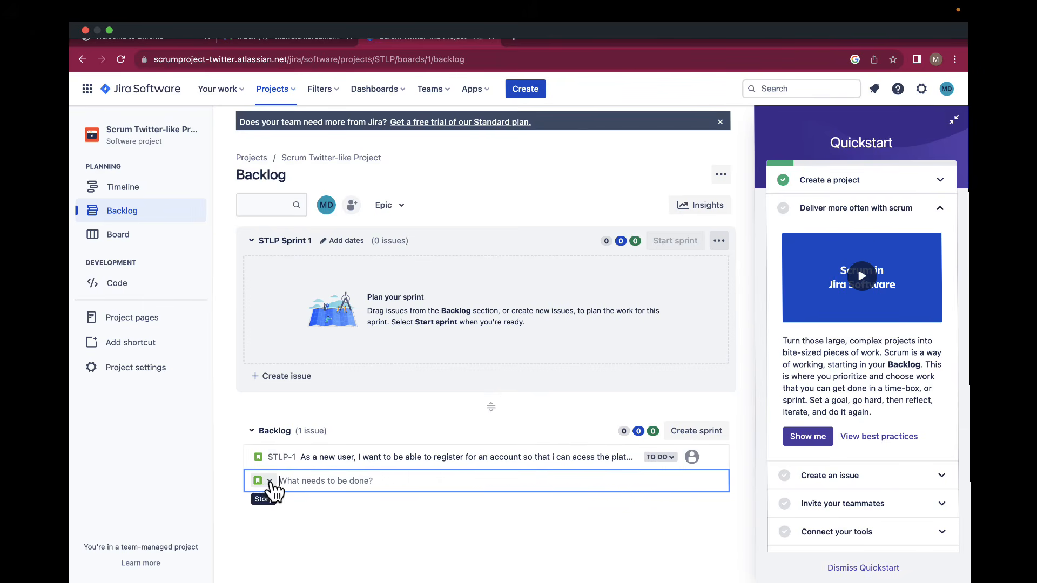
# Add a Task story about receiving an email verification after registering to the backlog.
pyautogui.click(271, 482)
pyautogui.click(267, 510)
pyautogui.write('a')
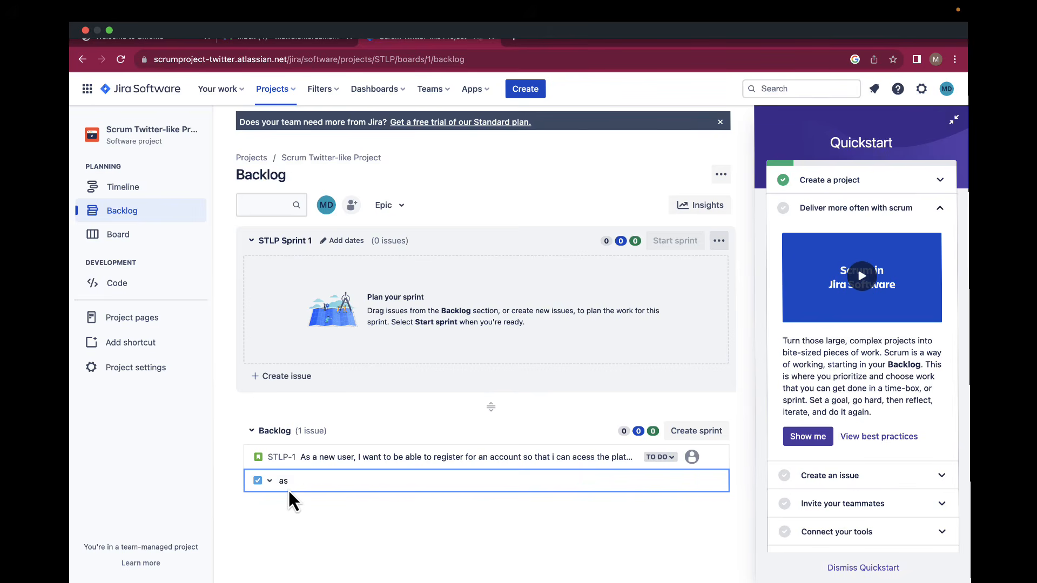
pyautogui.write('S')
pyautogui.press('BackSpace')
pyautogui.press('BackSpace')
pyautogui.write('As a new user , after i register for an account ')
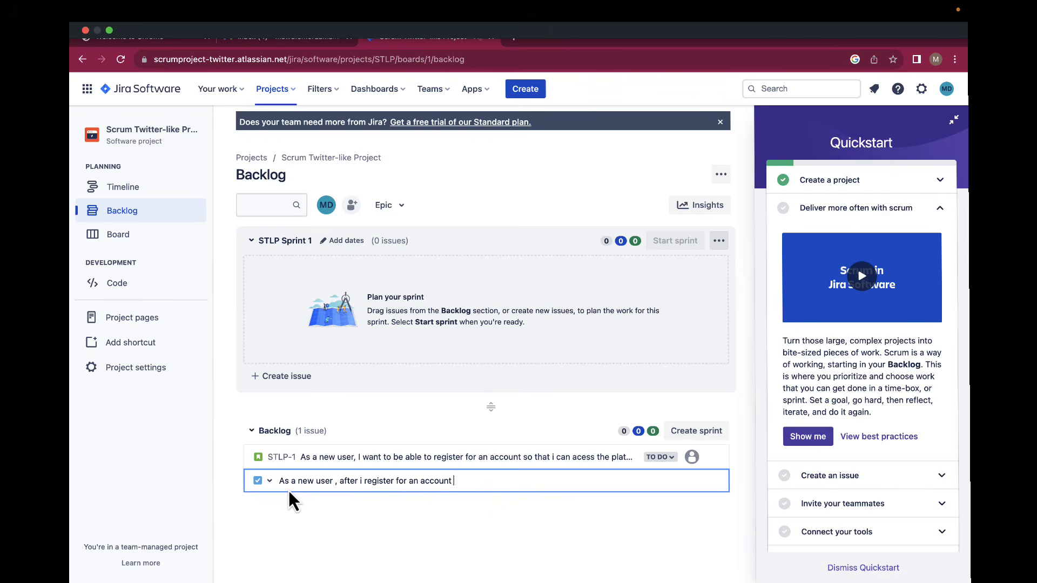
pyautogui.write(', I want to recieve an email ')
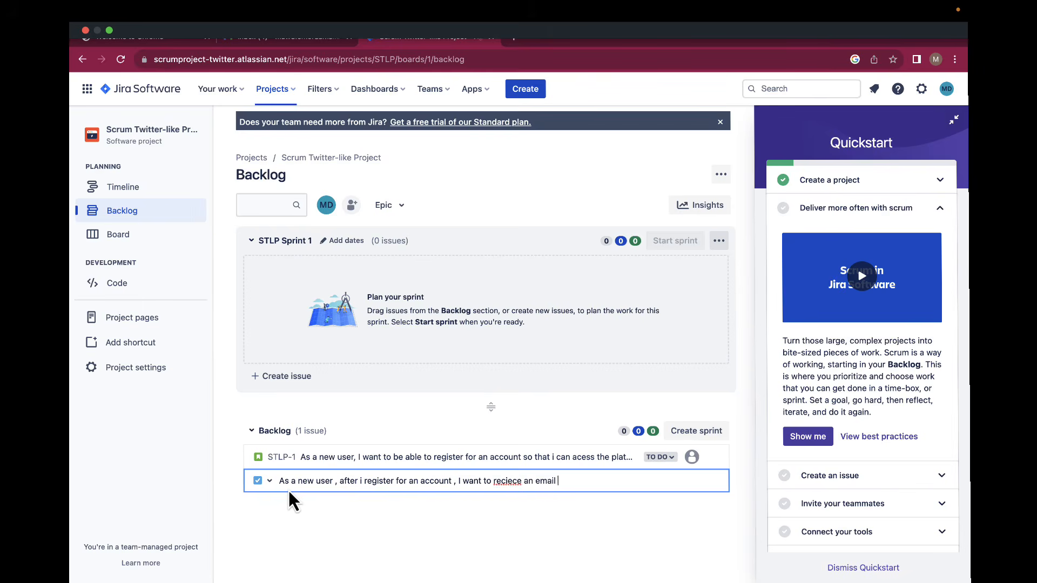
pyautogui.write('verification link so that i can con firm')
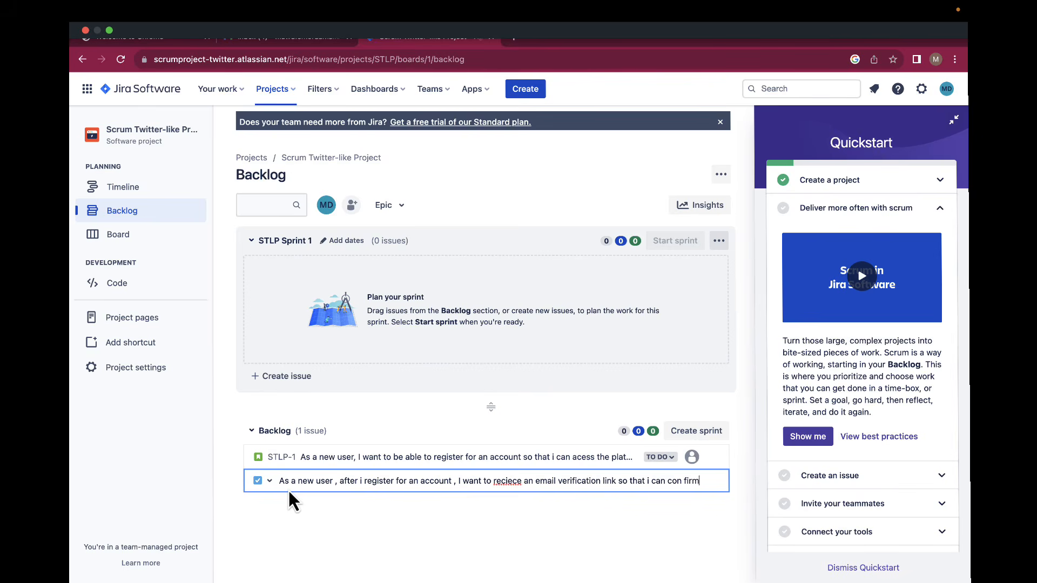
pyautogui.write(' my email ')
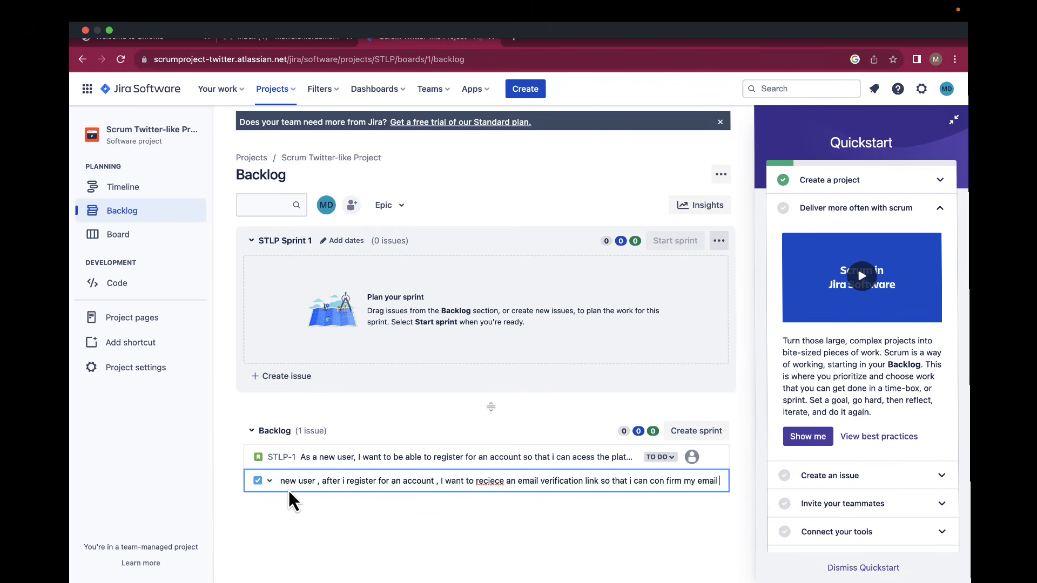
pyautogui.write('address and secure')
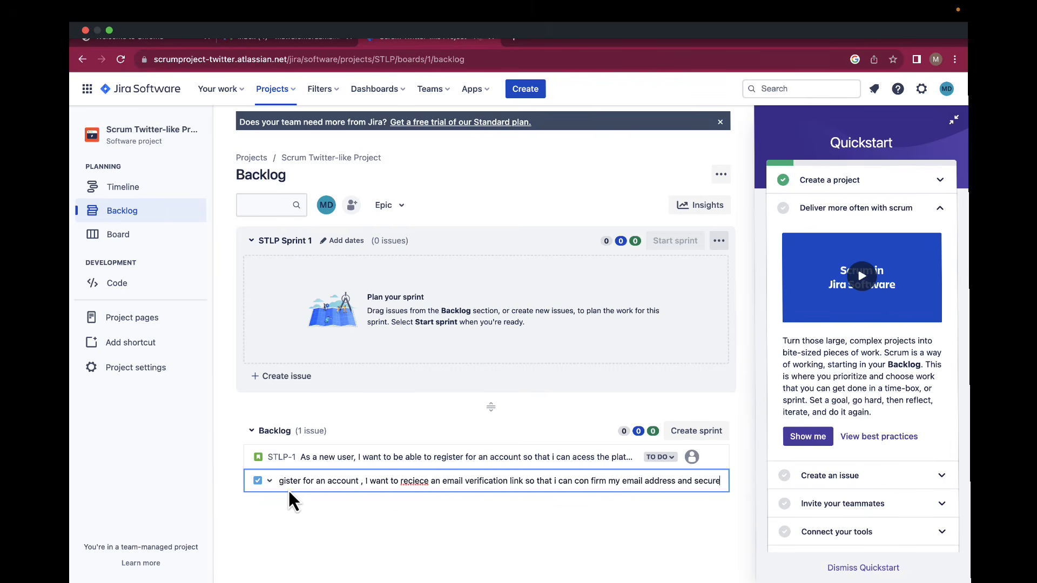
pyautogui.write(' my account')
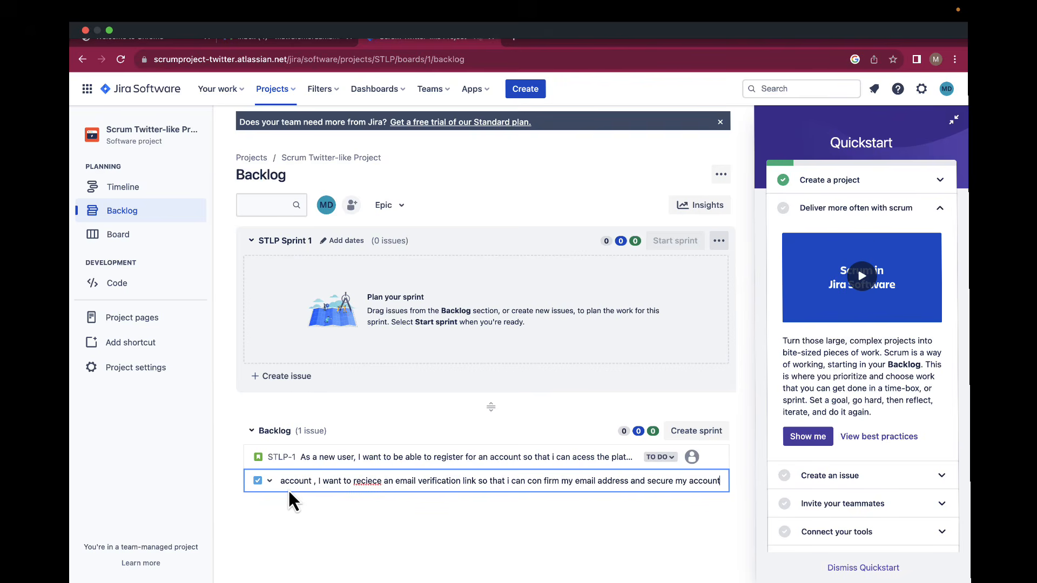
pyautogui.press('Return')
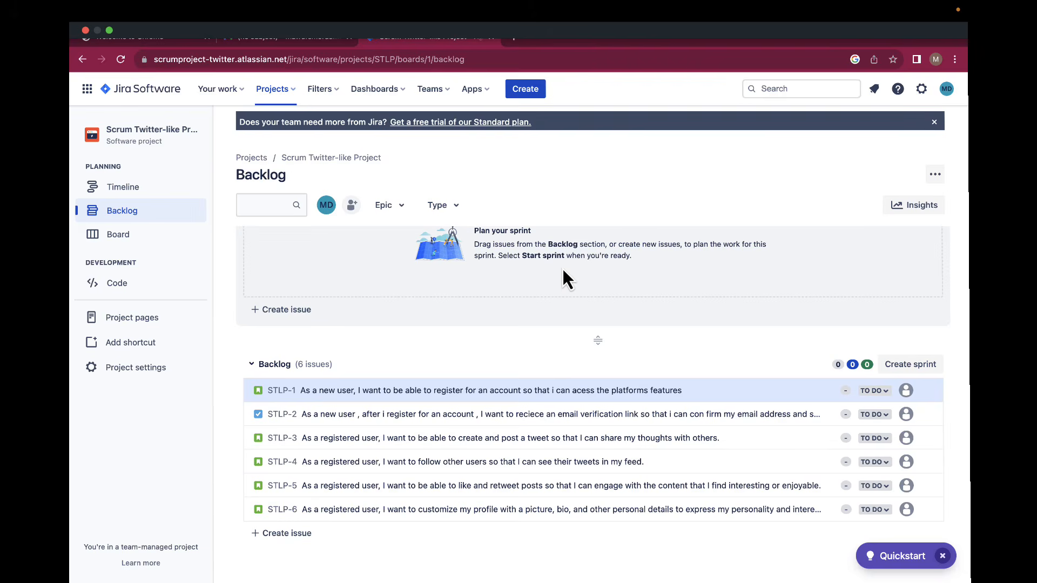
# Paste bulleted acceptance criteria and a definition of done into STLP-1's description.
pyautogui.moveTo(798, 50)
pyautogui.click(495, 391)
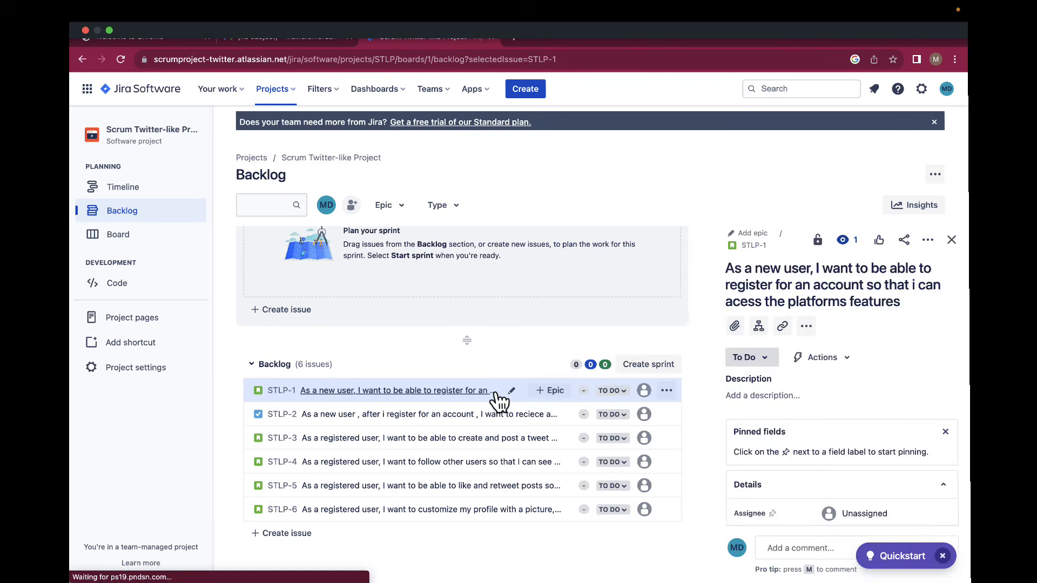
pyautogui.click(749, 398)
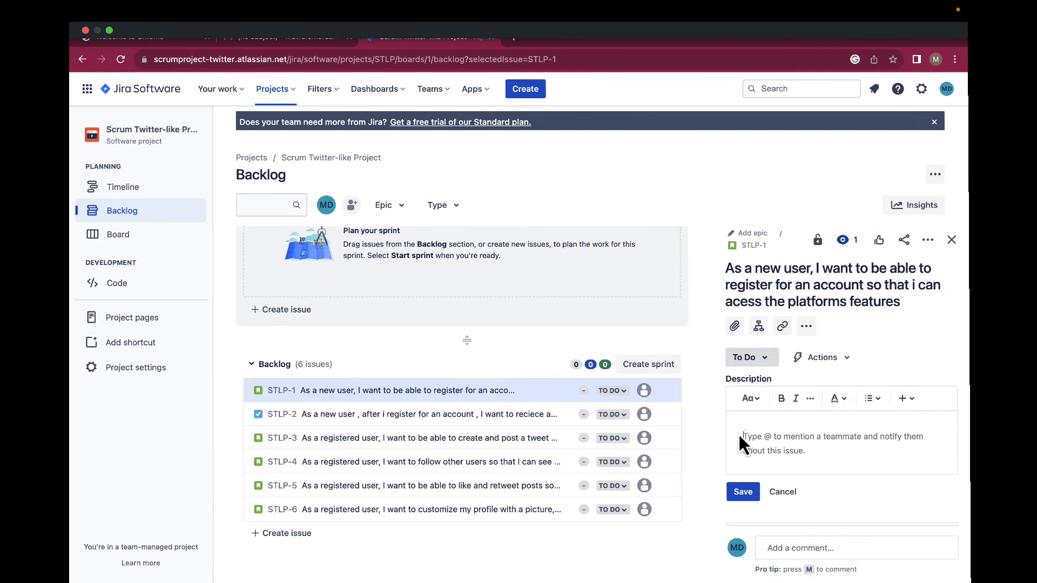
pyautogui.scroll(-1, 744, 446)
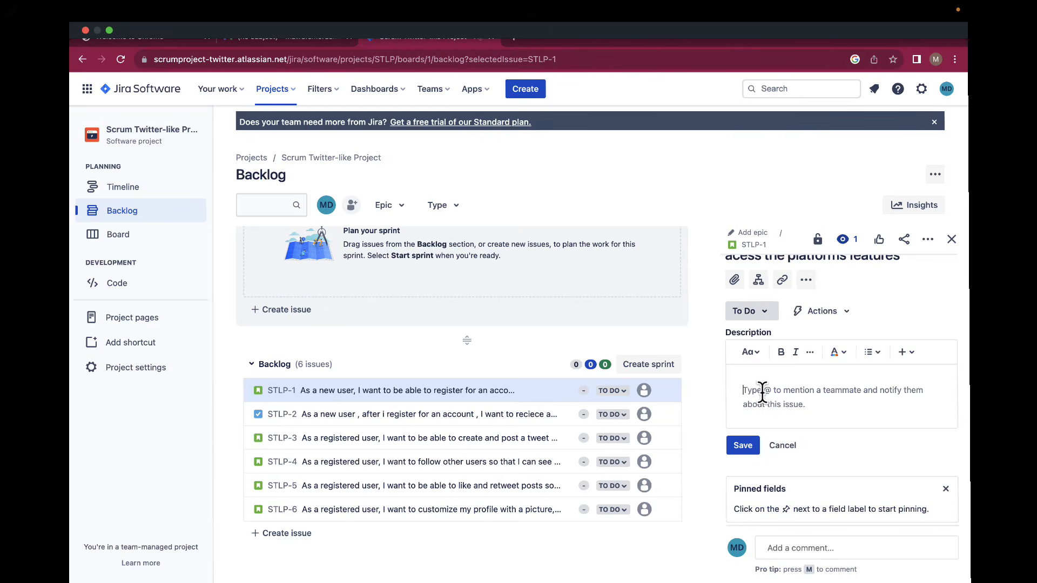
pyautogui.write('Acceptance Criteria: A user is able to enter their details into a registration form and successfully create a new account. Definition of Done: The new account is created and stored in the database, and the user is logged into their new account.')
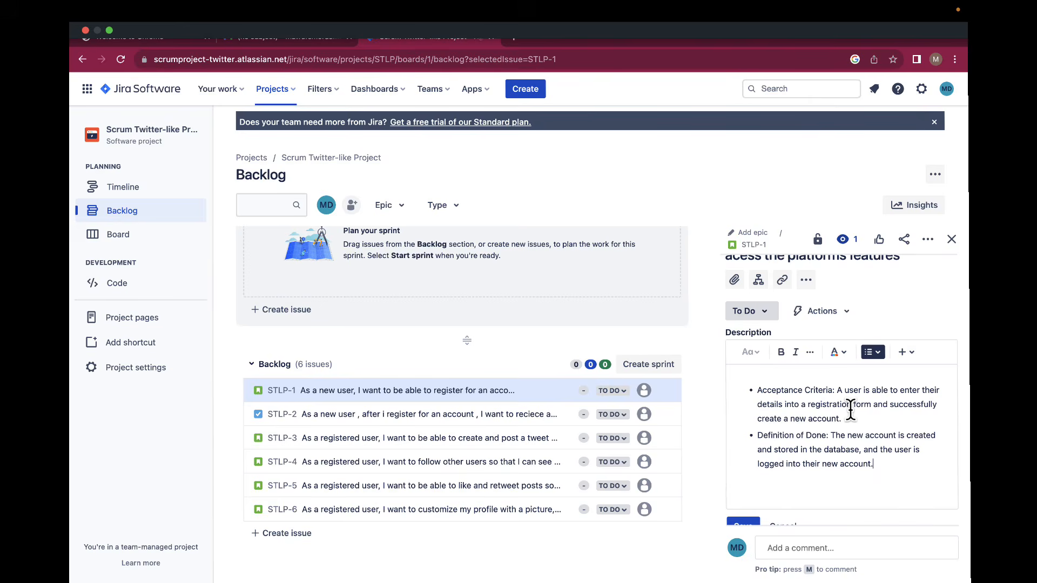
pyautogui.press('Return')
pyautogui.press('Return')
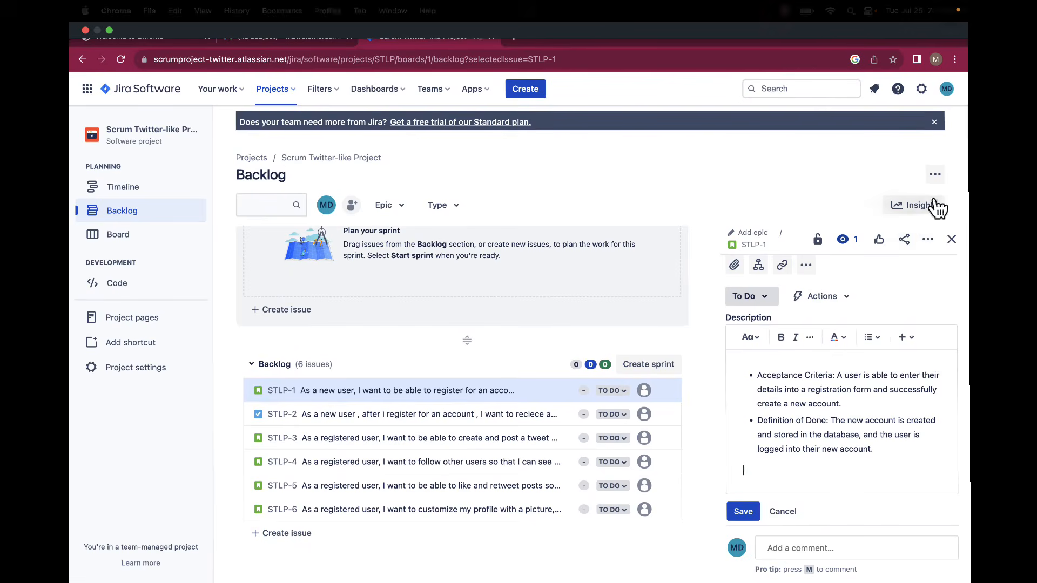
pyautogui.scroll(-3, 859, 354)
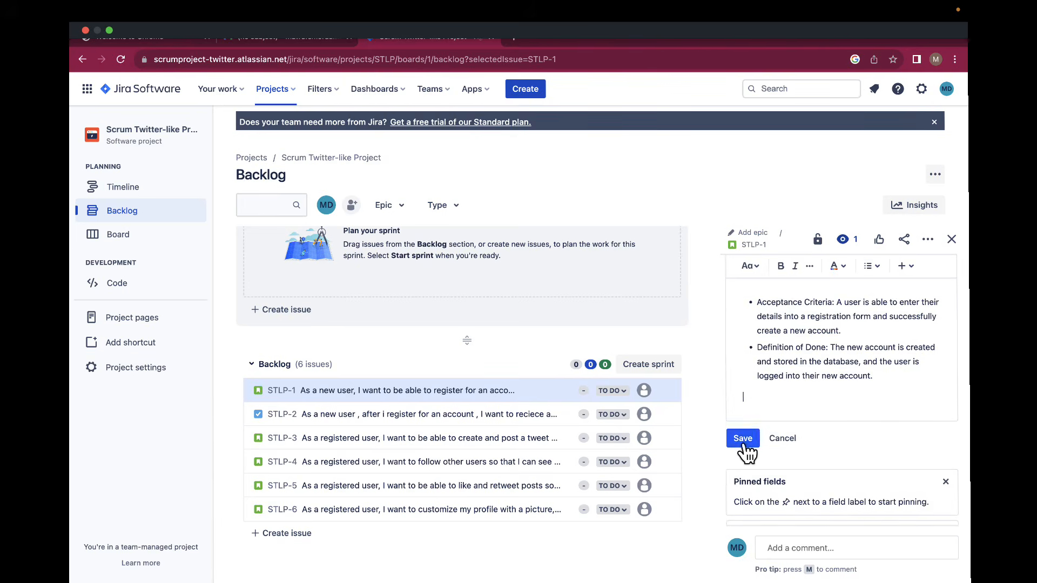
# Save STLP-1's description, then open STLP-3 to view its saved description.
pyautogui.click(745, 445)
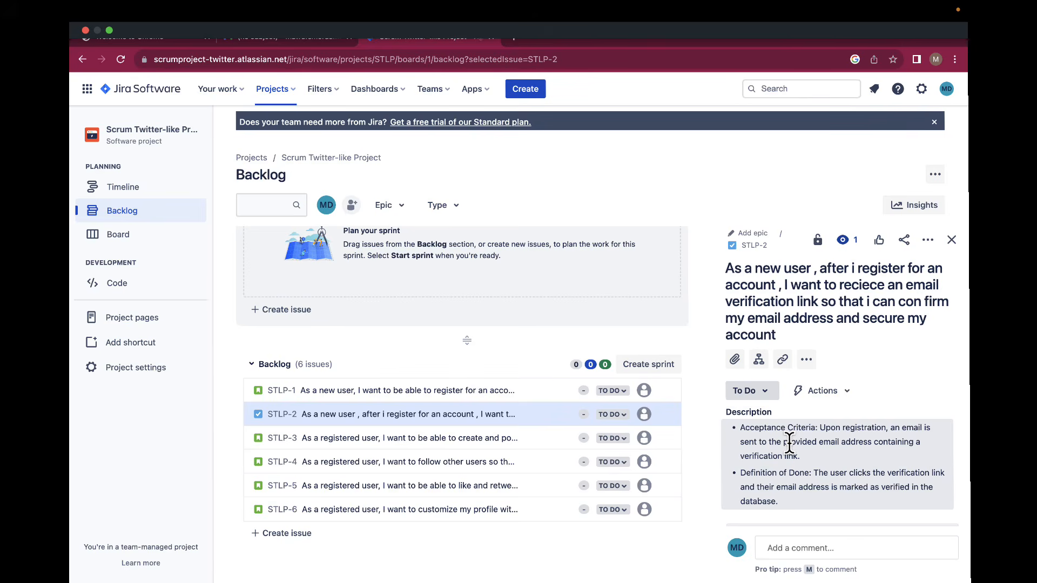
pyautogui.click(385, 446)
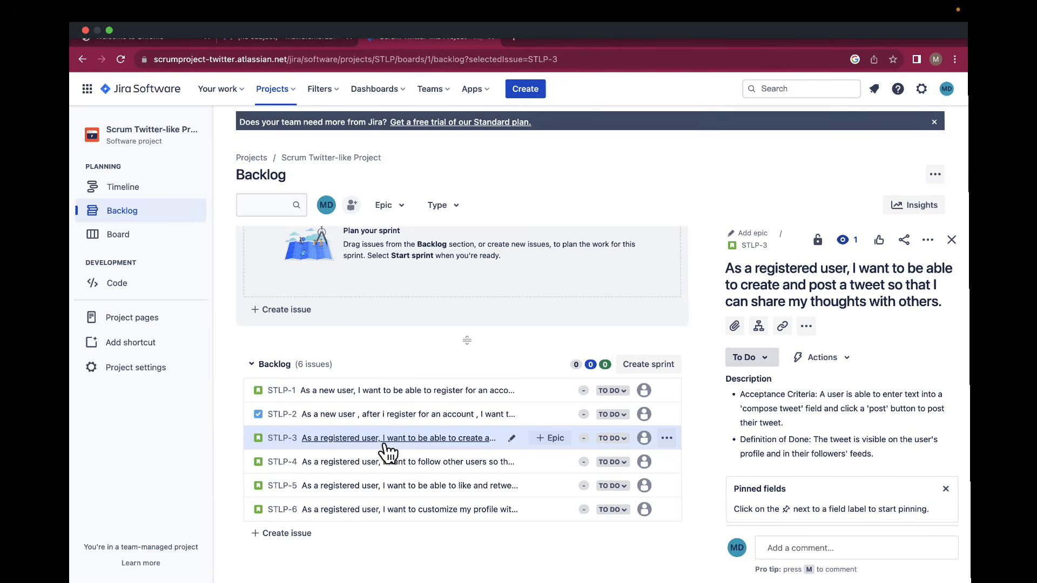
# Open STLP-4, STLP-5 and STLP-6 in turn to review their descriptions.
pyautogui.click(333, 468)
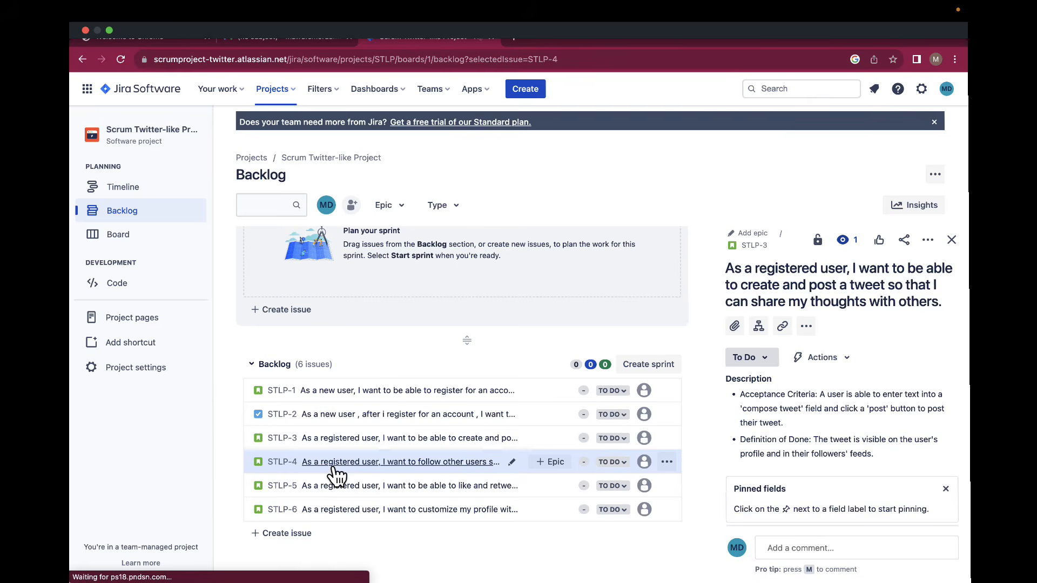
pyautogui.click(331, 490)
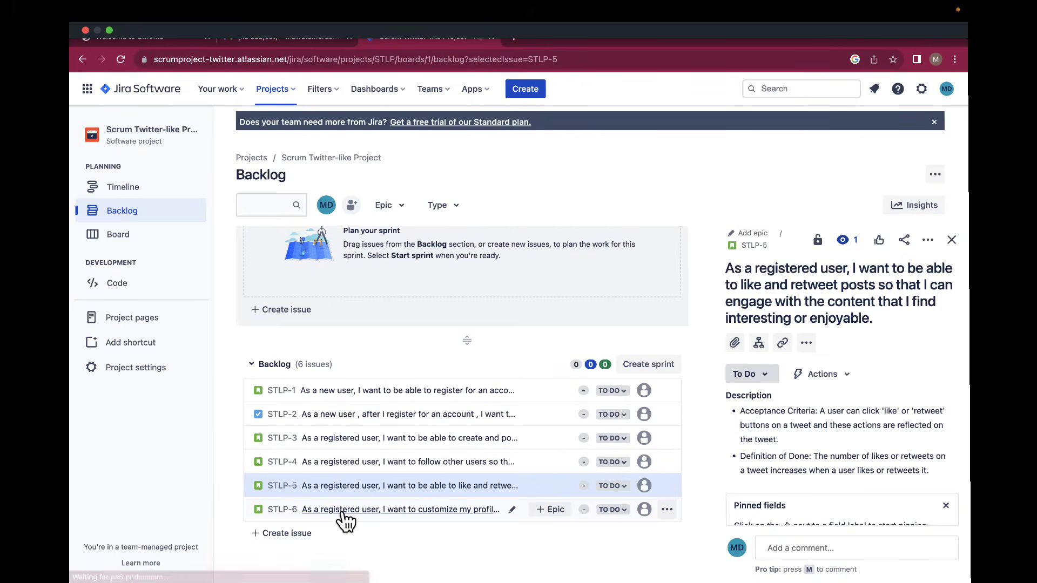
pyautogui.click(342, 513)
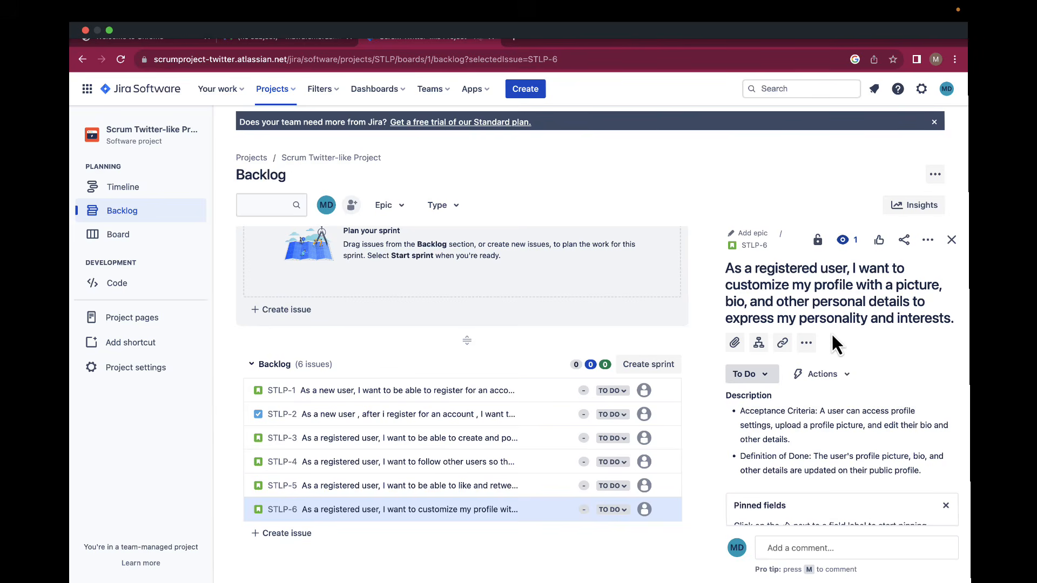
# Estimate STLP-1, STLP-2 and STLP-3 at 2, 1 and 5 story points.
pyautogui.click(584, 391)
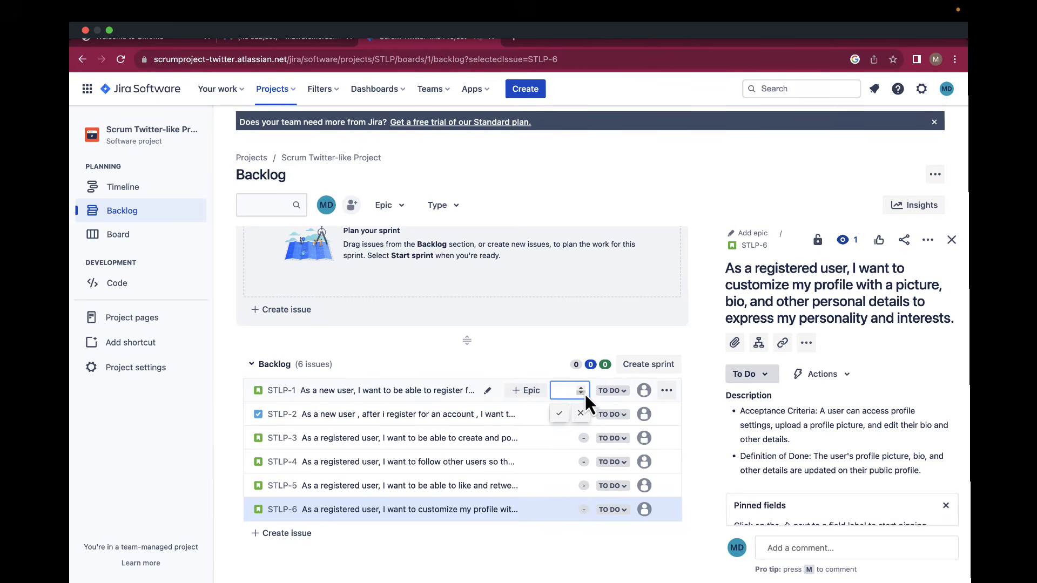
pyautogui.click(560, 415)
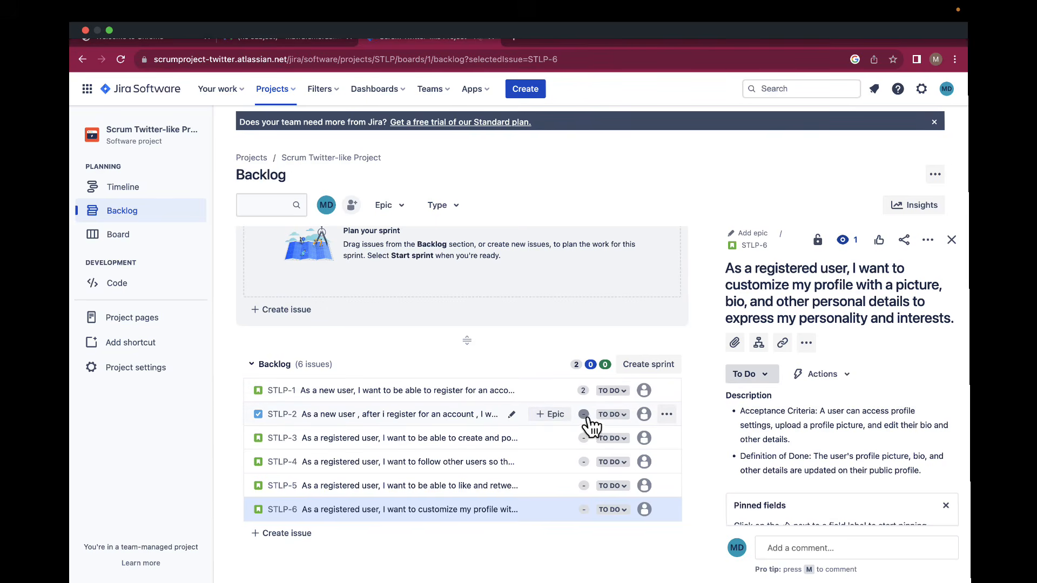
pyautogui.click(584, 415)
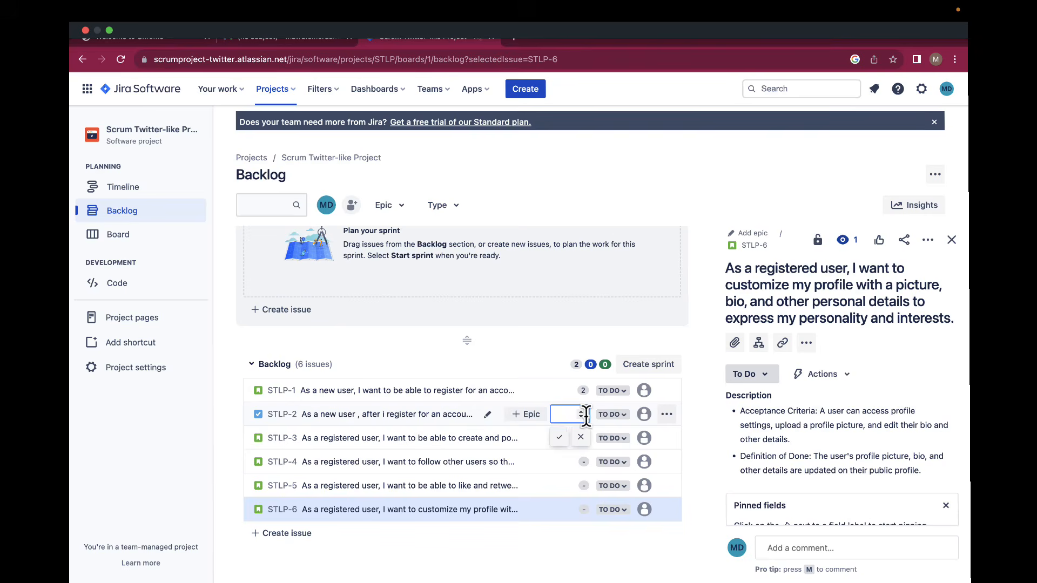
pyautogui.write('1')
pyautogui.click(562, 436)
pyautogui.click(584, 440)
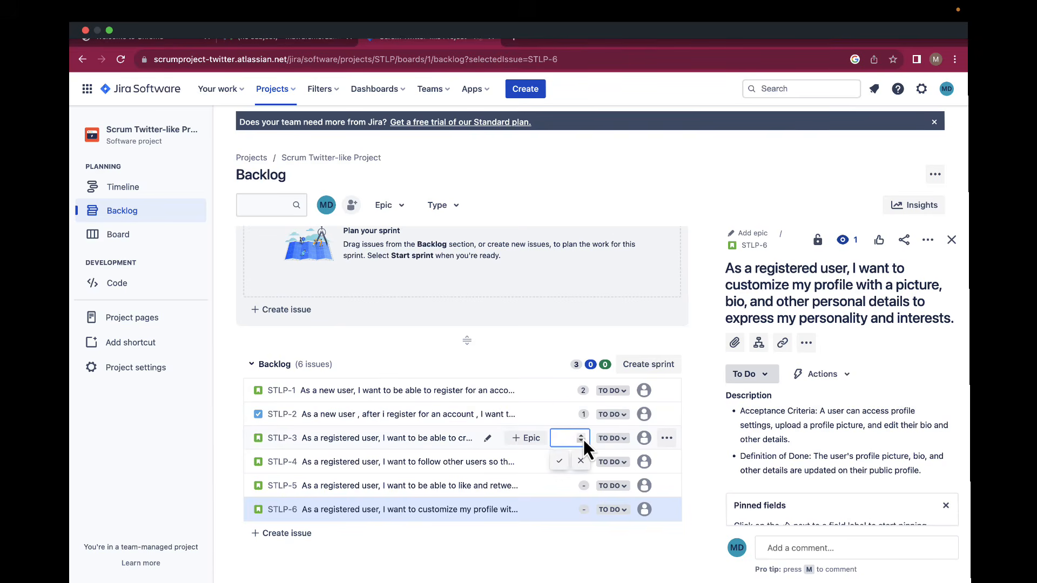
pyautogui.write('5')
pyautogui.click(559, 462)
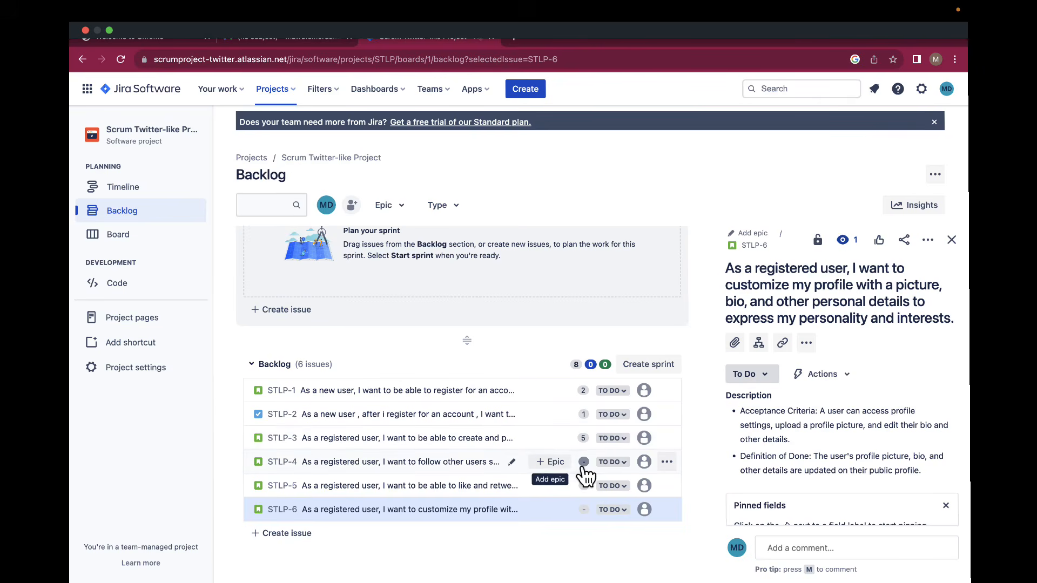
# Estimate STLP-4, STLP-5 and STLP-6 at 2 story points each.
pyautogui.click(583, 463)
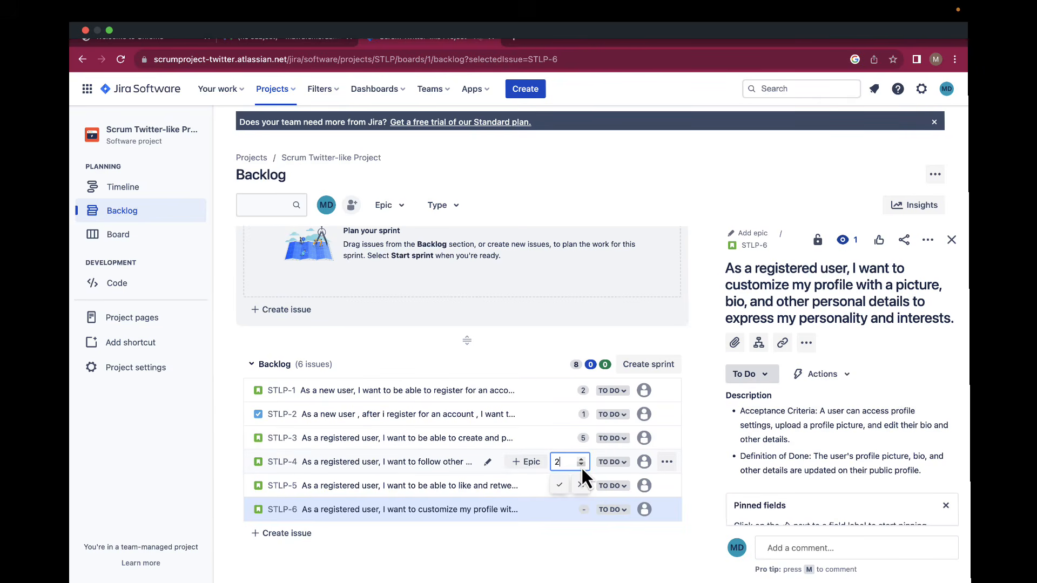
pyautogui.write('2')
pyautogui.click(562, 485)
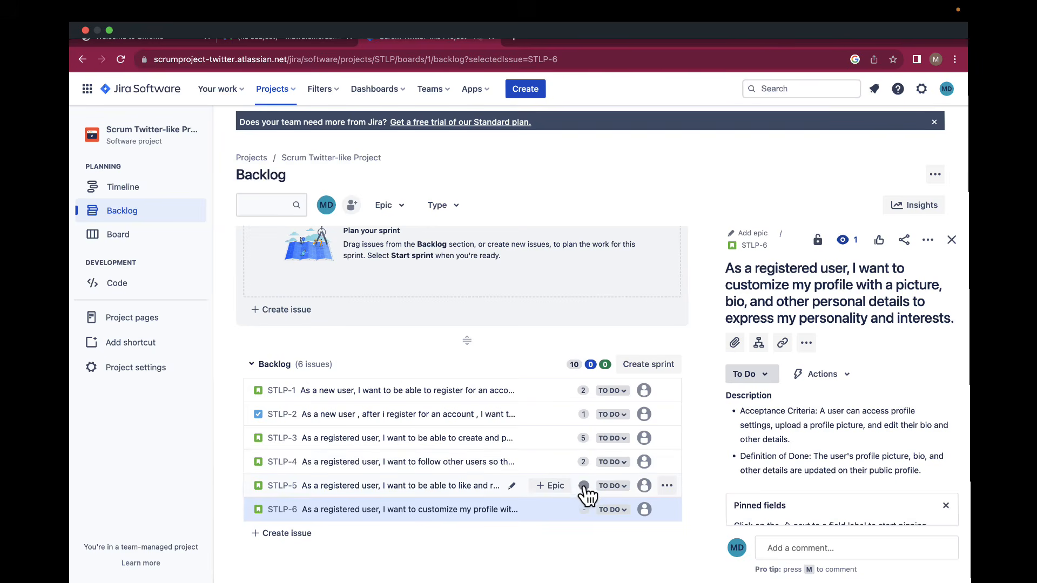
pyautogui.click(584, 486)
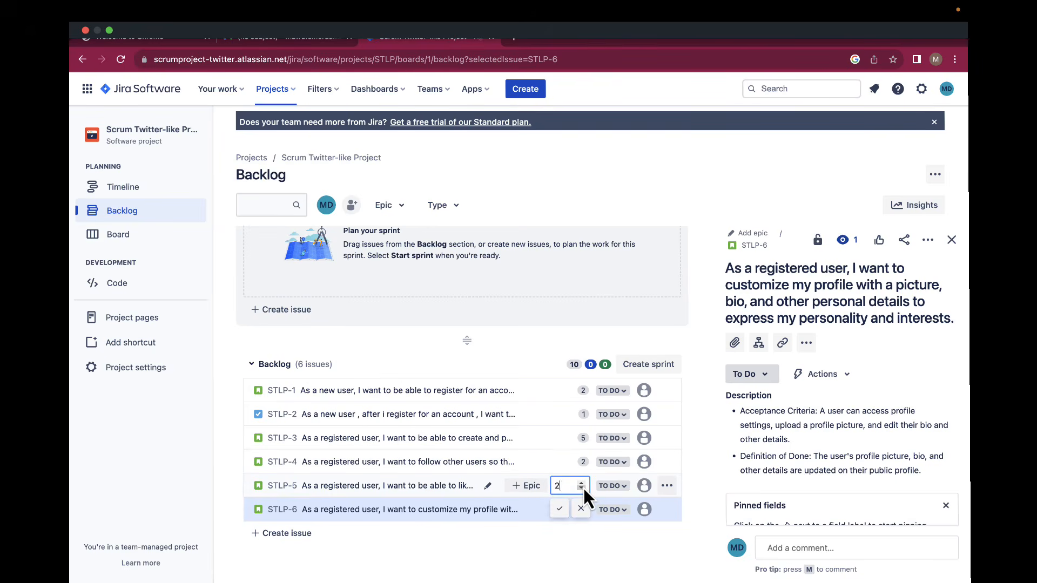
pyautogui.click(561, 509)
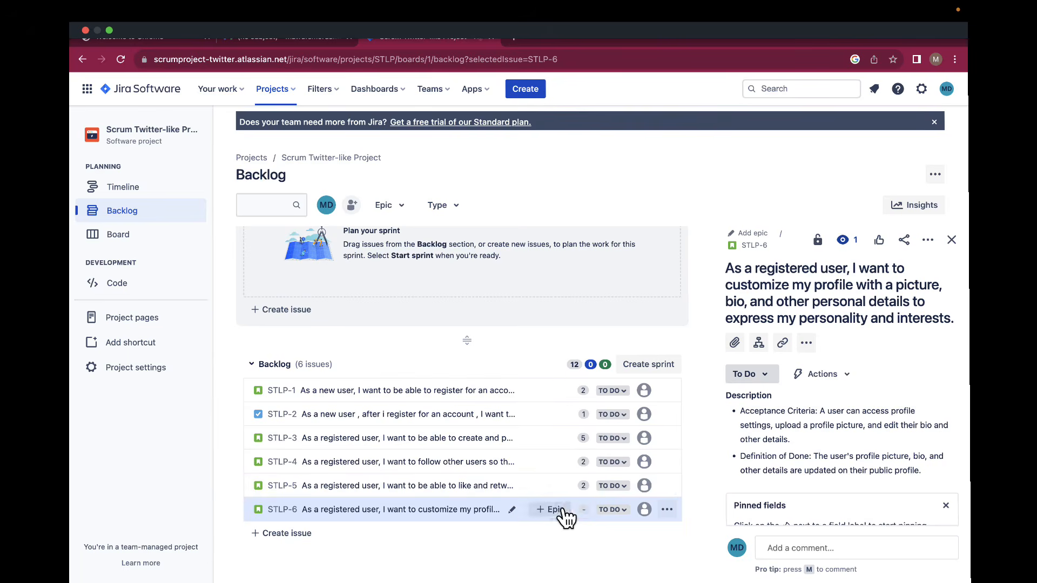
pyautogui.click(582, 511)
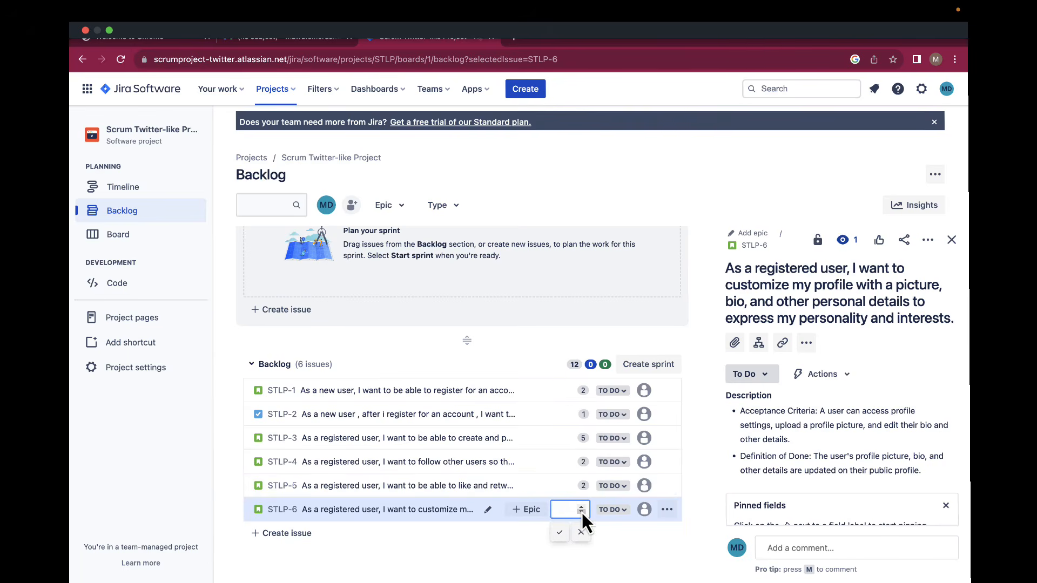
pyautogui.write('2')
pyautogui.press('Return')
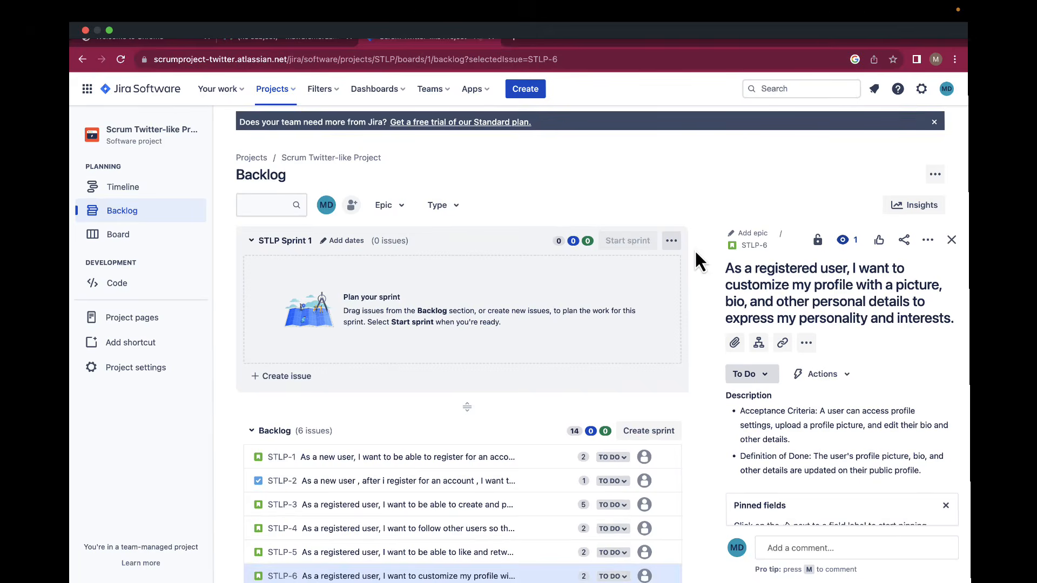
pyautogui.scroll(-2, 694, 248)
pyautogui.scroll(1, 694, 248)
pyautogui.press('[')
pyautogui.click(634, 435)
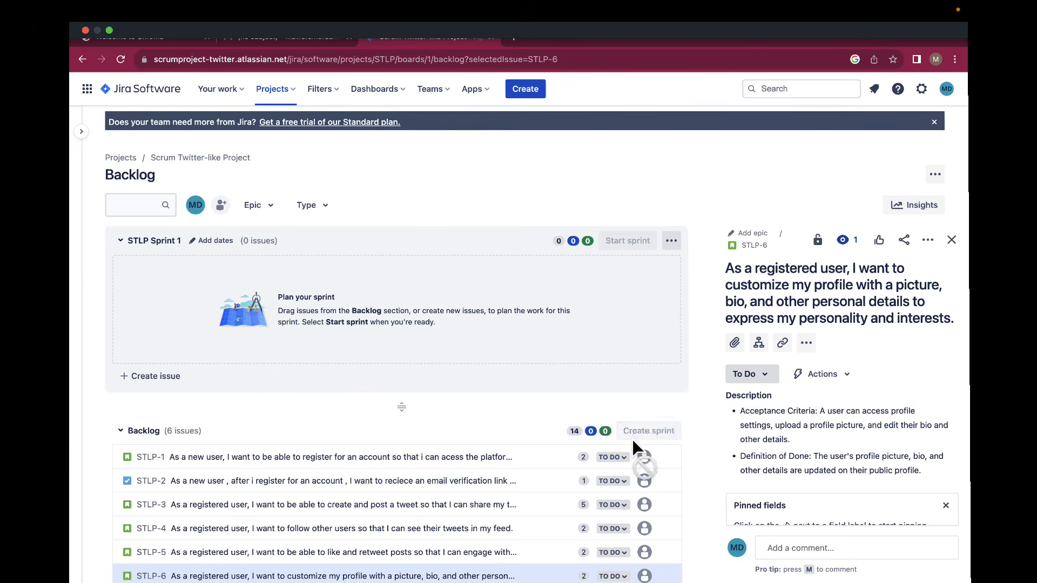
pyautogui.scroll(-2, 470, 467)
pyautogui.scroll(2, 470, 467)
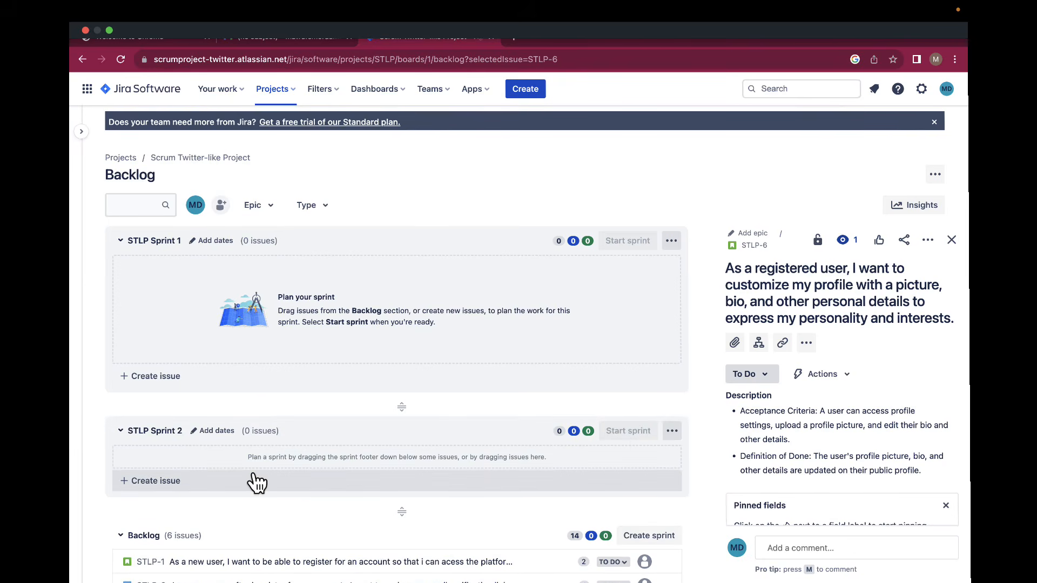
pyautogui.scroll(-2, 253, 452)
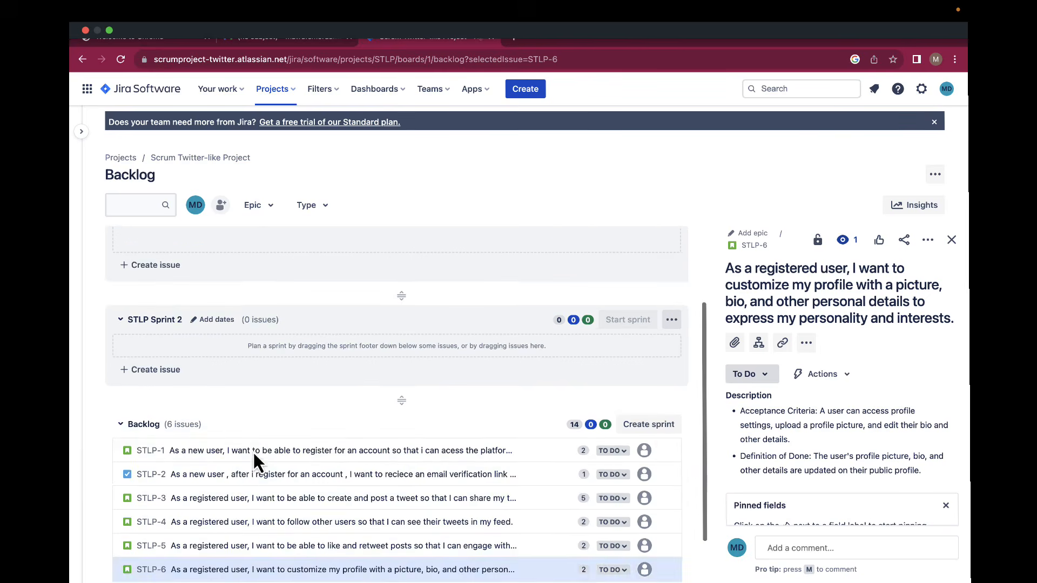
pyautogui.scroll(2, 254, 451)
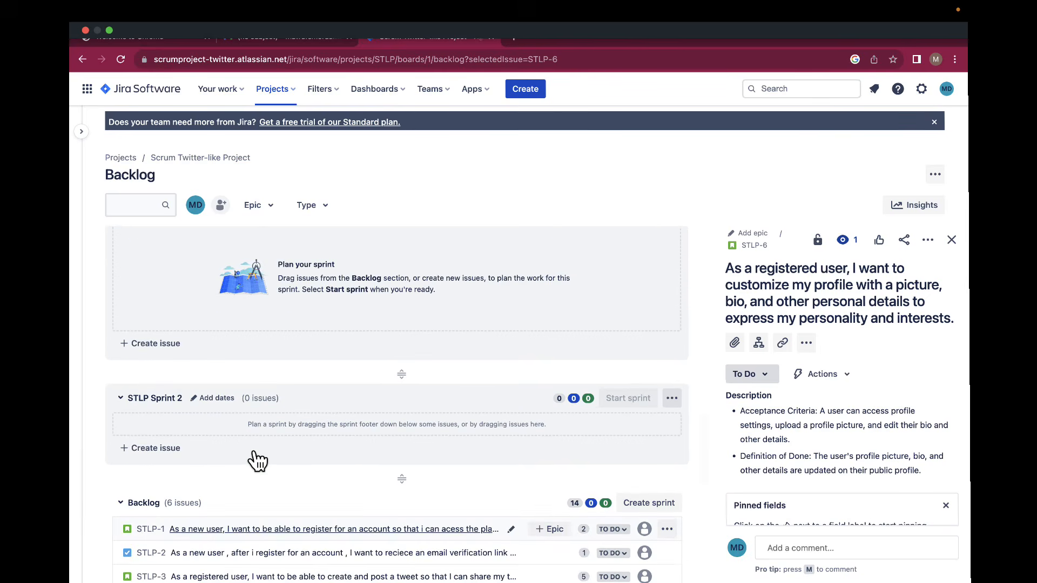
pyautogui.scroll(1, 258, 460)
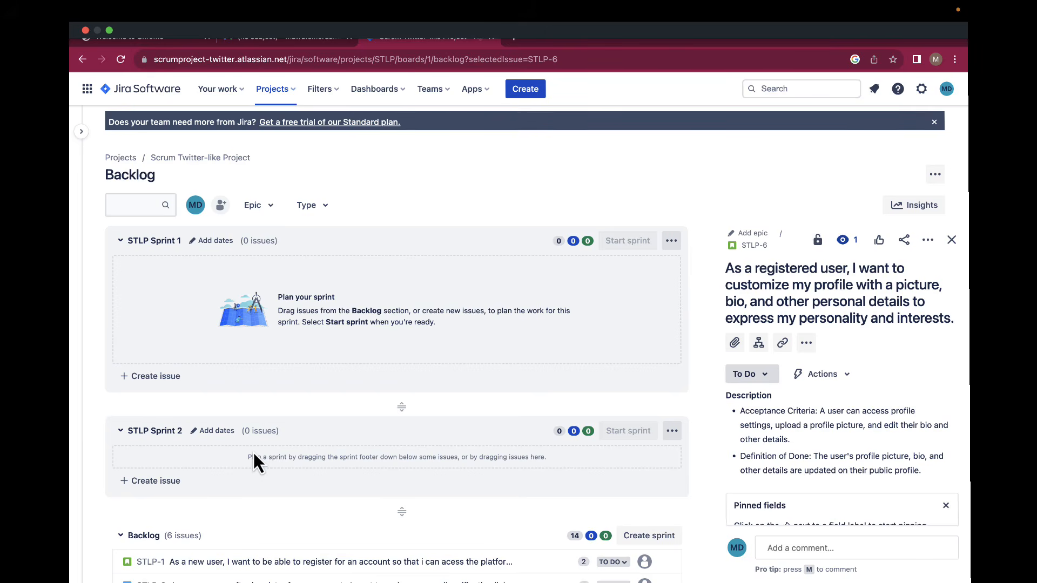
pyautogui.scroll(-2, 253, 453)
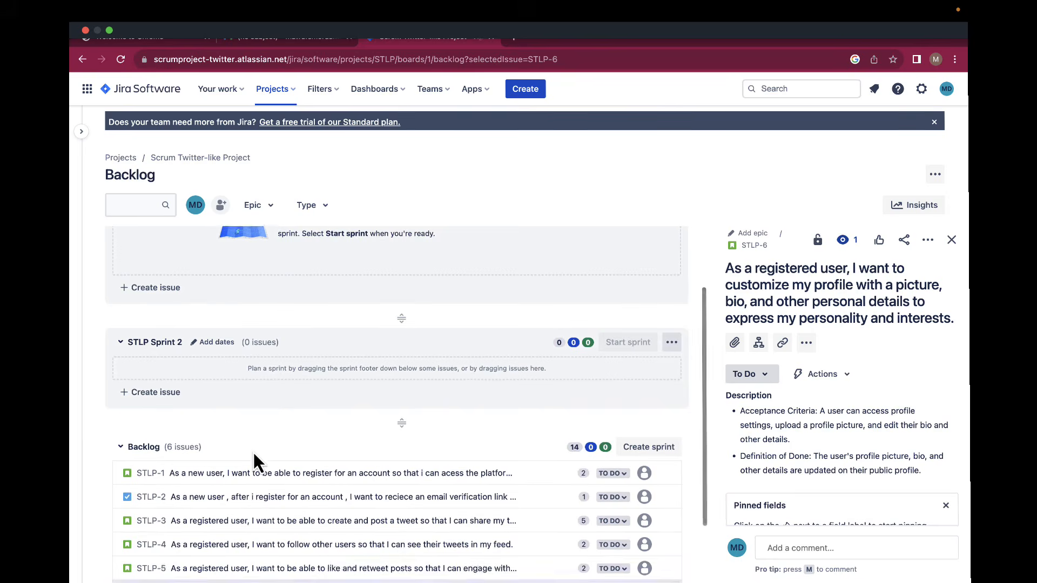
pyautogui.scroll(2, 254, 454)
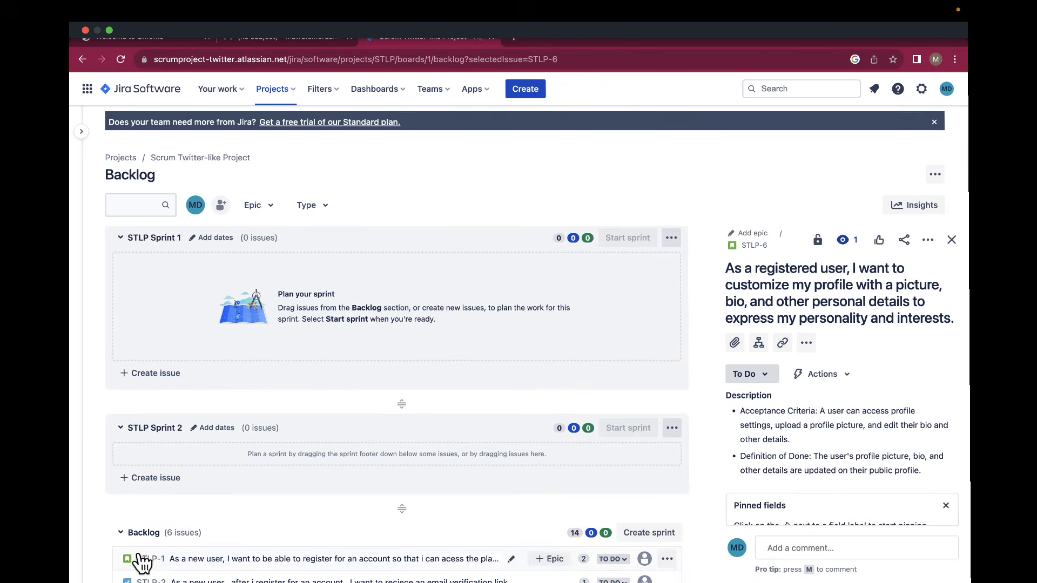
pyautogui.scroll(-1, 149, 542)
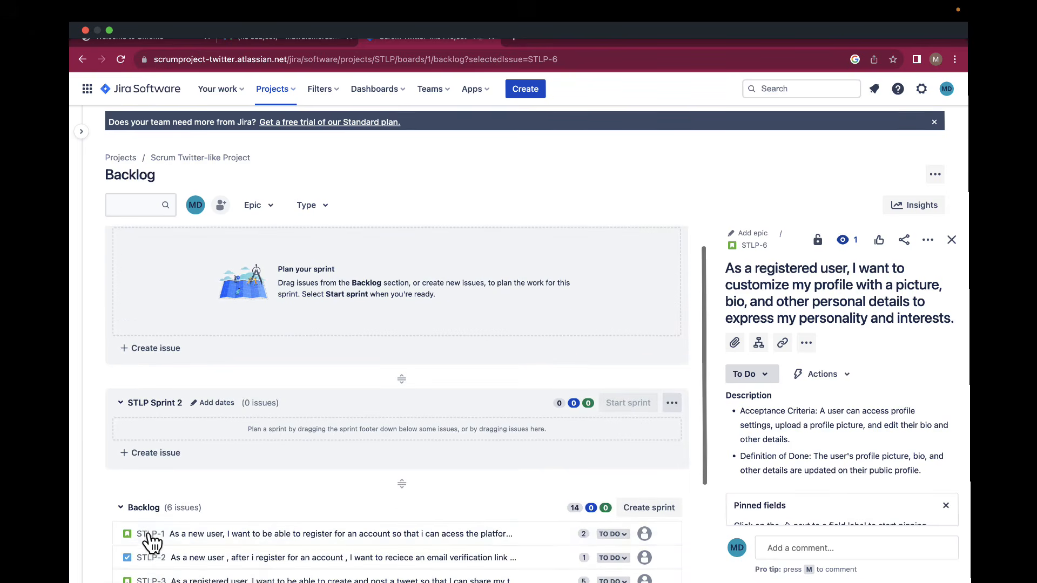
# Drag STLP-1 through STLP-4 into STLP Sprint 1 and STLP-5, STLP-6 into STLP Sprint 2.
pyautogui.moveTo(151, 542); pyautogui.dragTo(156, 264)
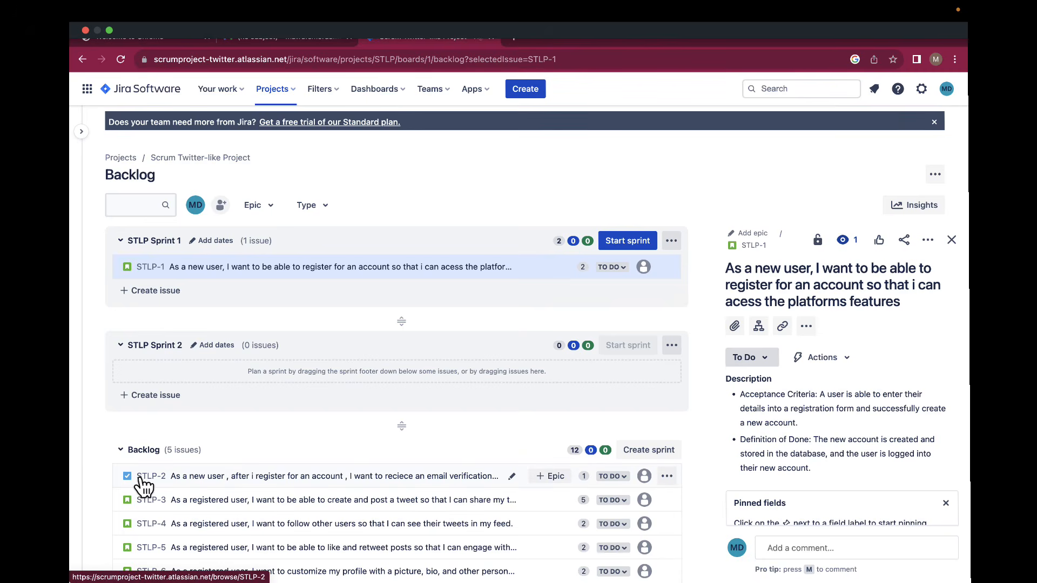
pyautogui.moveTo(143, 484); pyautogui.dragTo(147, 285)
pyautogui.scroll(-1, 166, 434)
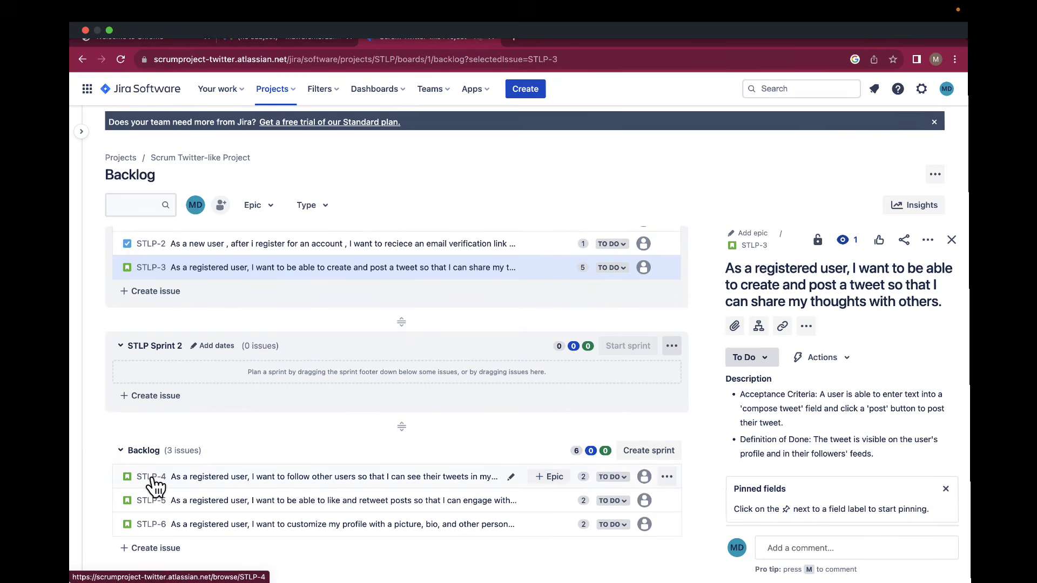
pyautogui.moveTo(155, 487); pyautogui.dragTo(170, 291)
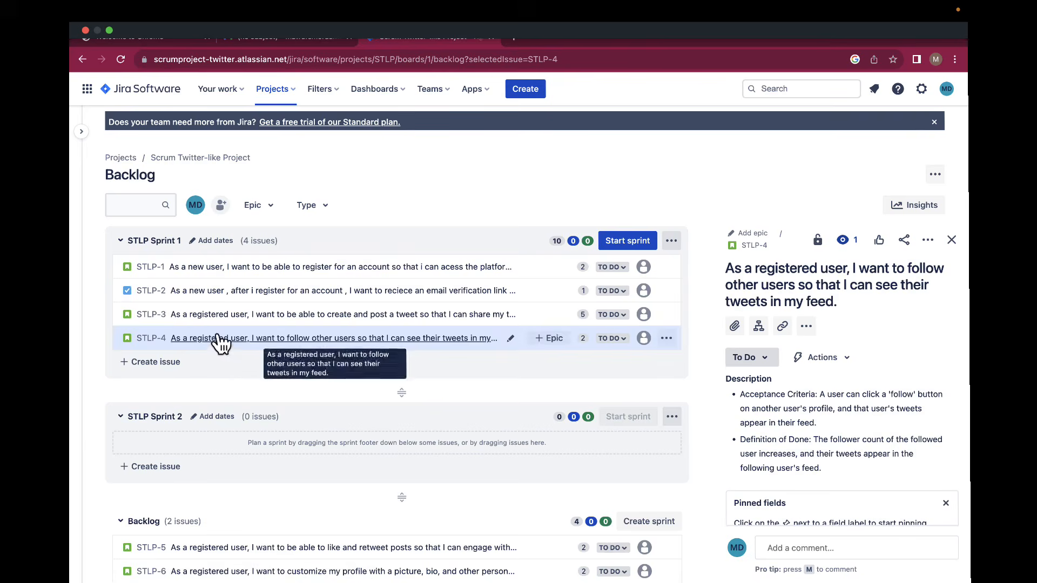
pyautogui.scroll(-2, 219, 343)
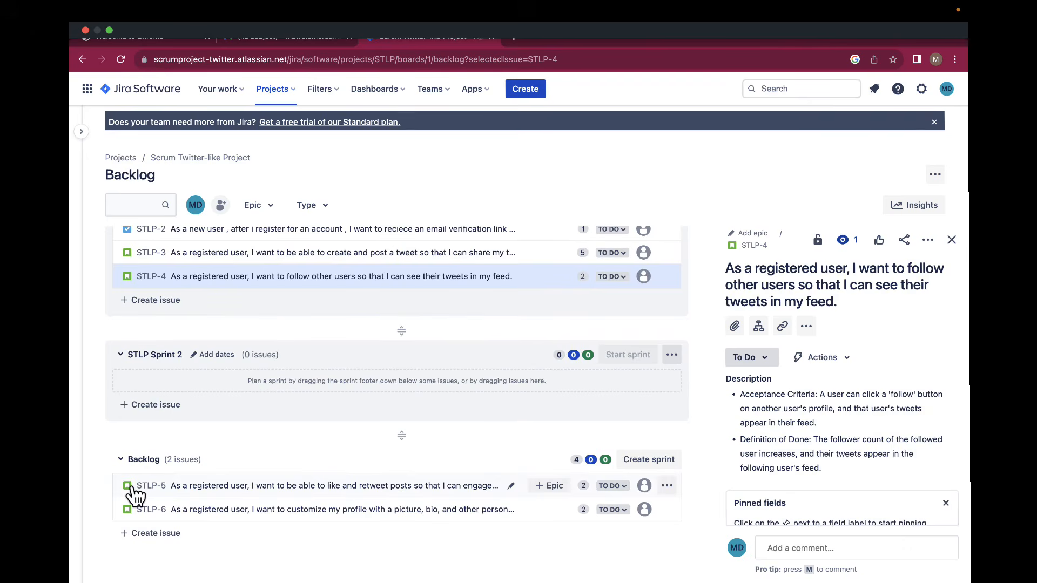
pyautogui.moveTo(133, 488); pyautogui.dragTo(142, 379)
pyautogui.moveTo(129, 512); pyautogui.dragTo(131, 407)
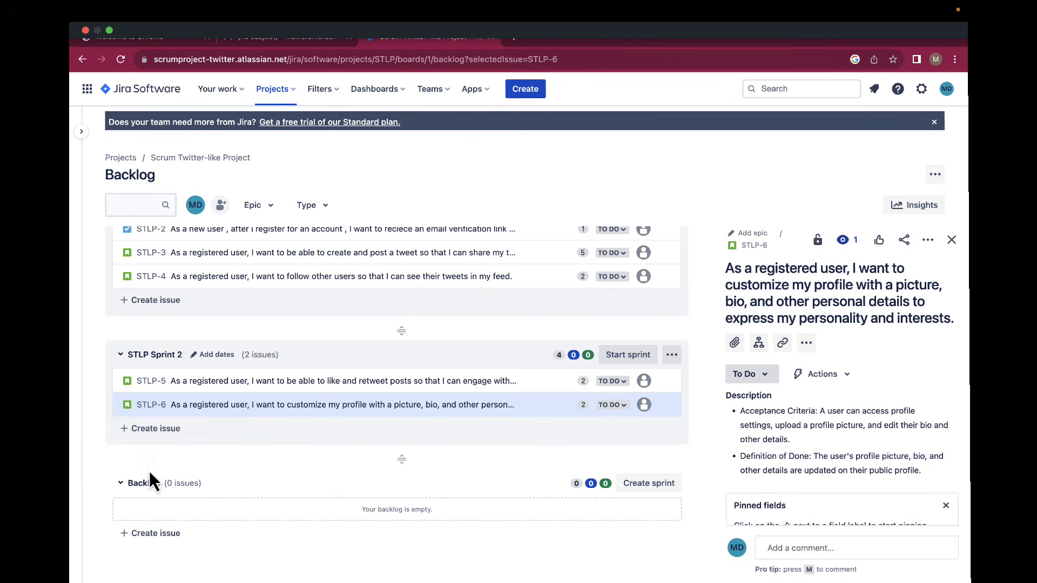
pyautogui.scroll(2, 157, 473)
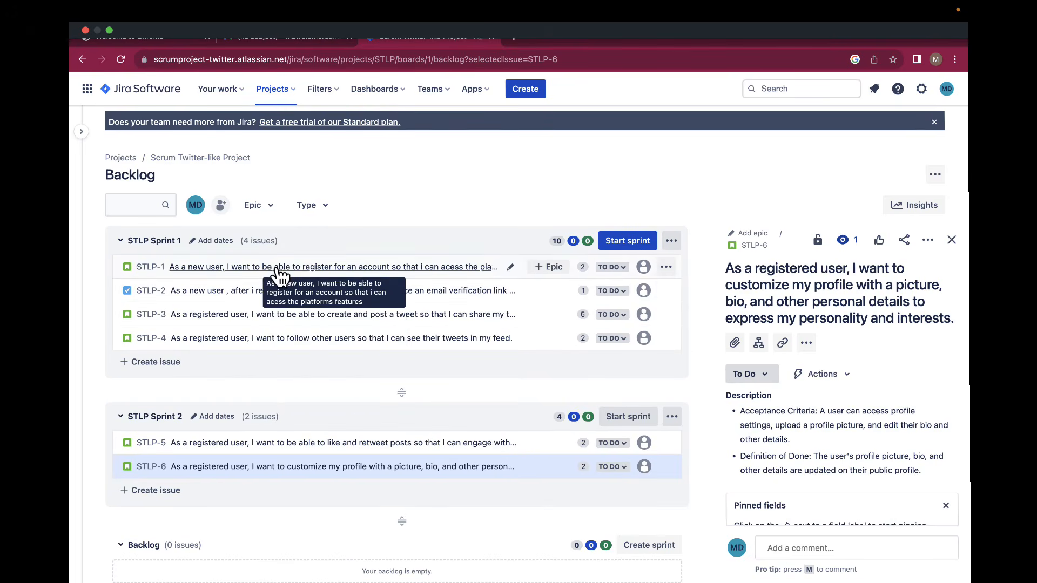
# Open STLP-2 and add a 'relates to' issue link pointing to STLP-1.
pyautogui.click(256, 303)
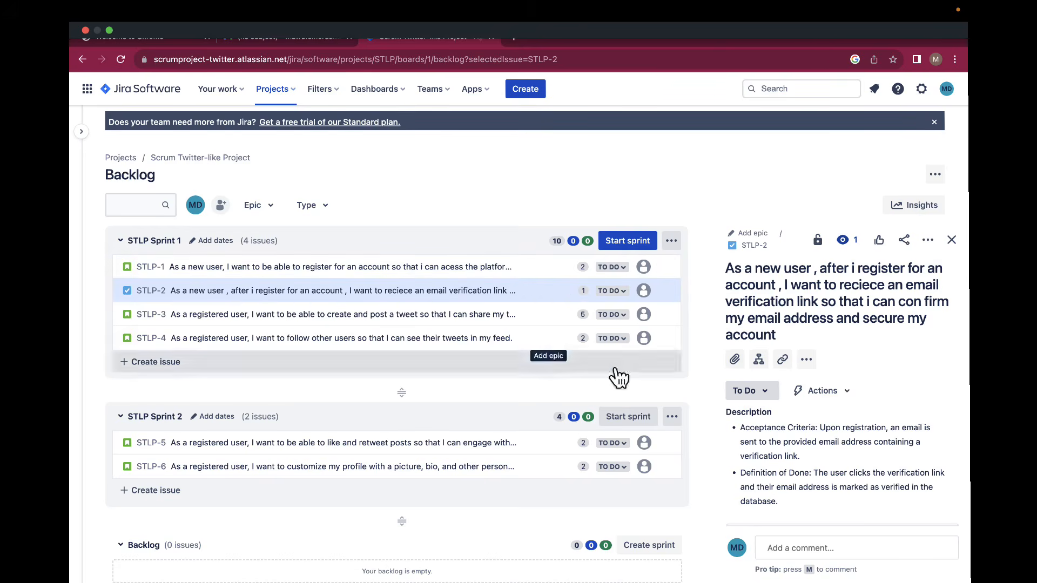
pyautogui.click(784, 363)
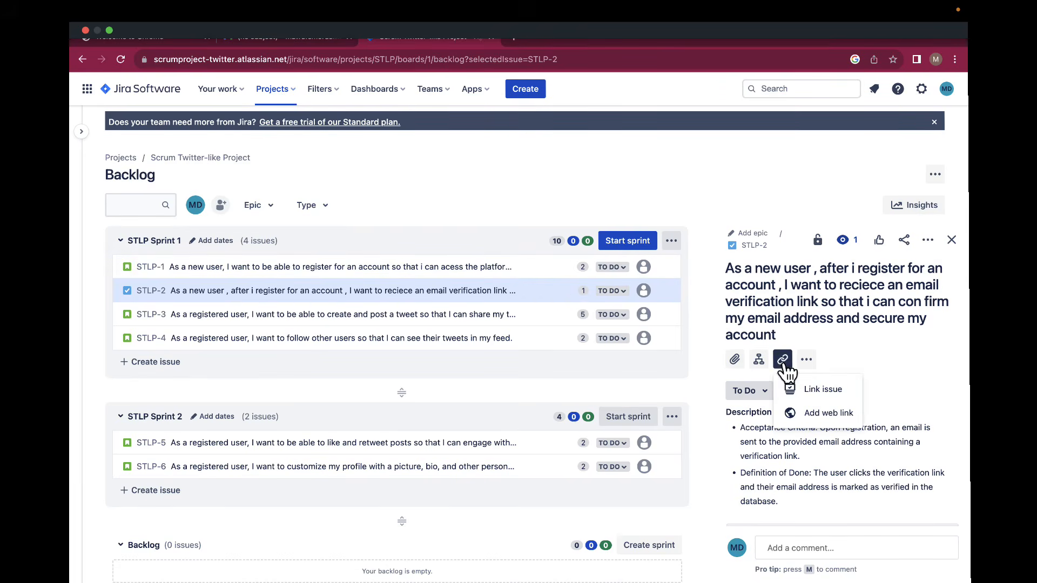
pyautogui.click(798, 390)
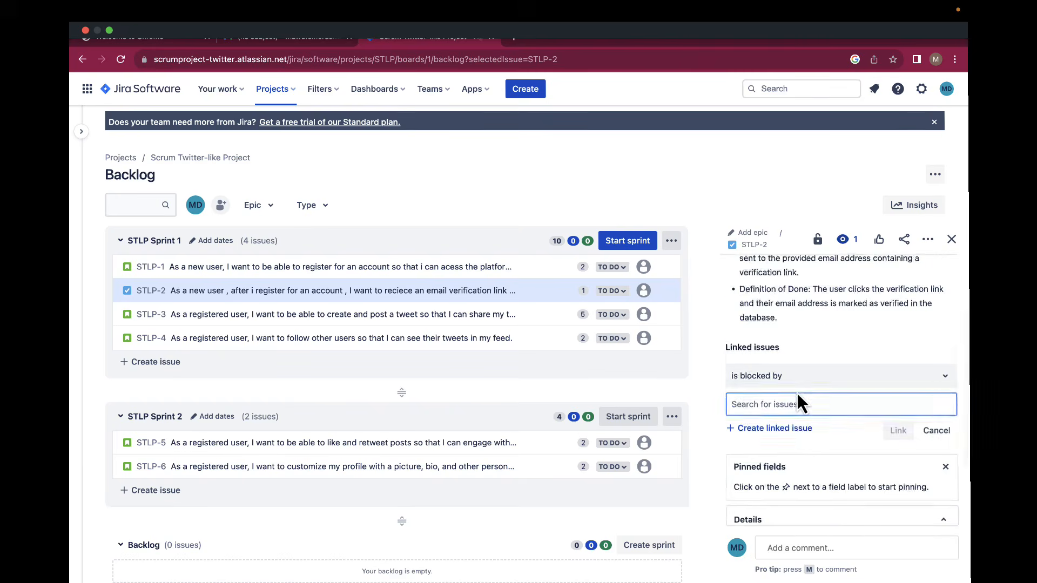
pyautogui.scroll(-2, 797, 397)
pyautogui.click(787, 318)
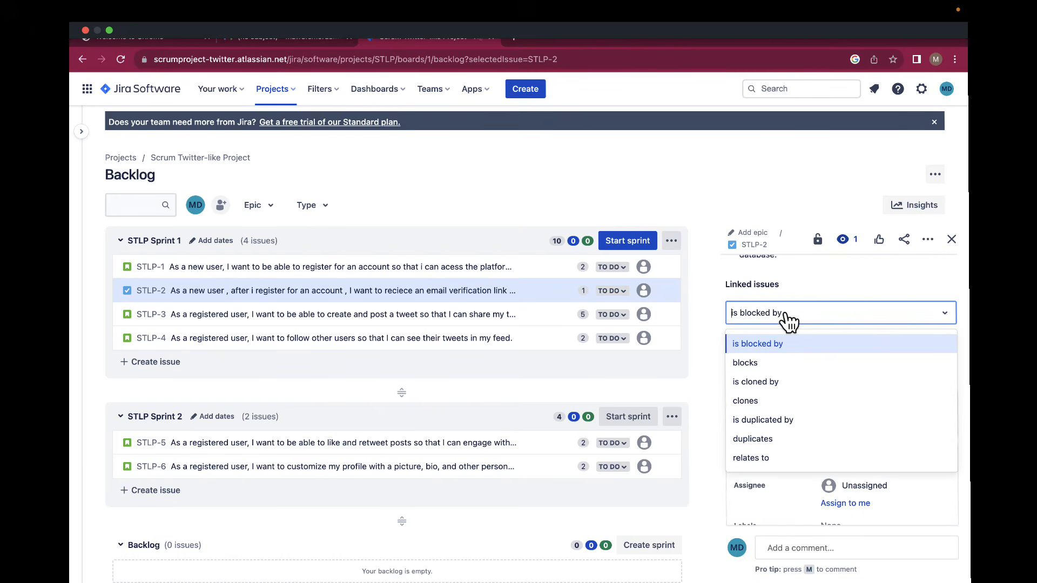
pyautogui.click(768, 457)
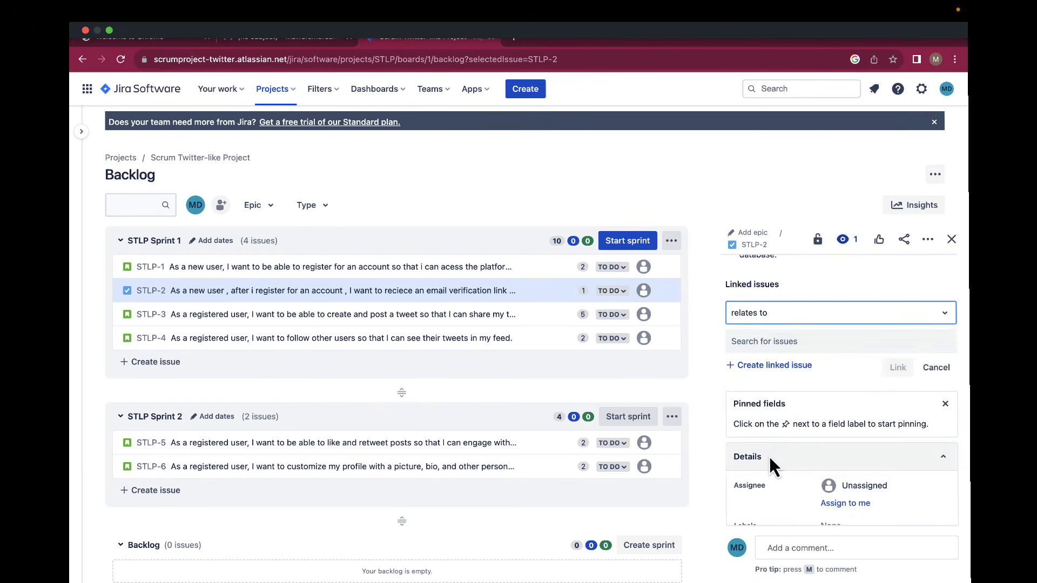
pyautogui.click(764, 345)
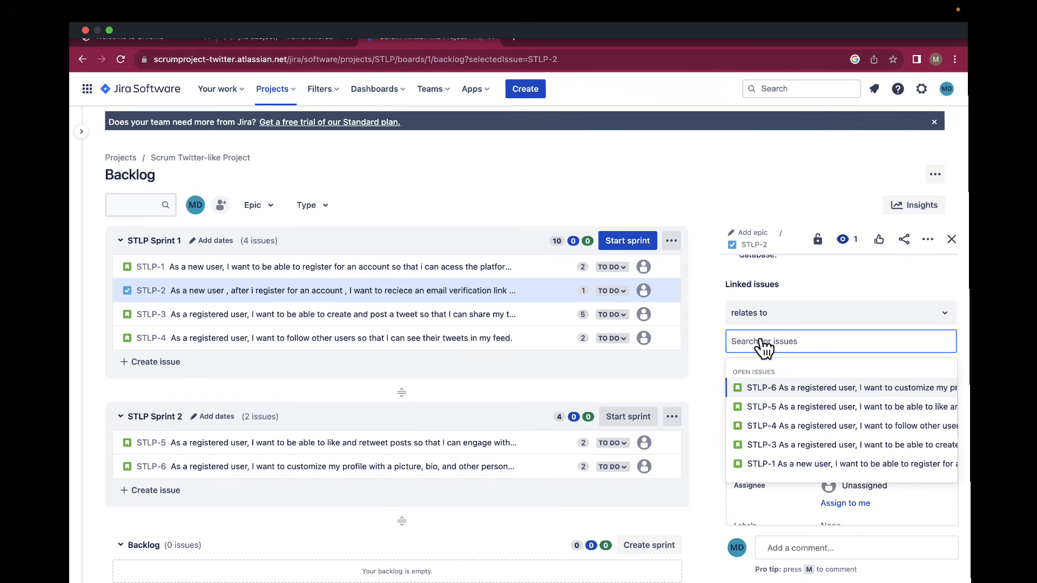
pyautogui.click(779, 466)
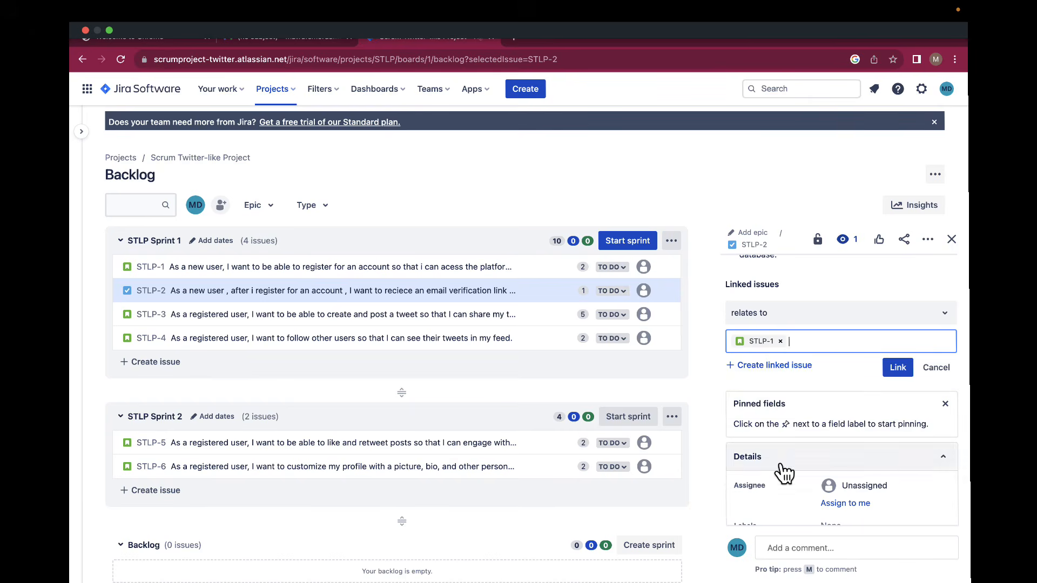
pyautogui.click(897, 369)
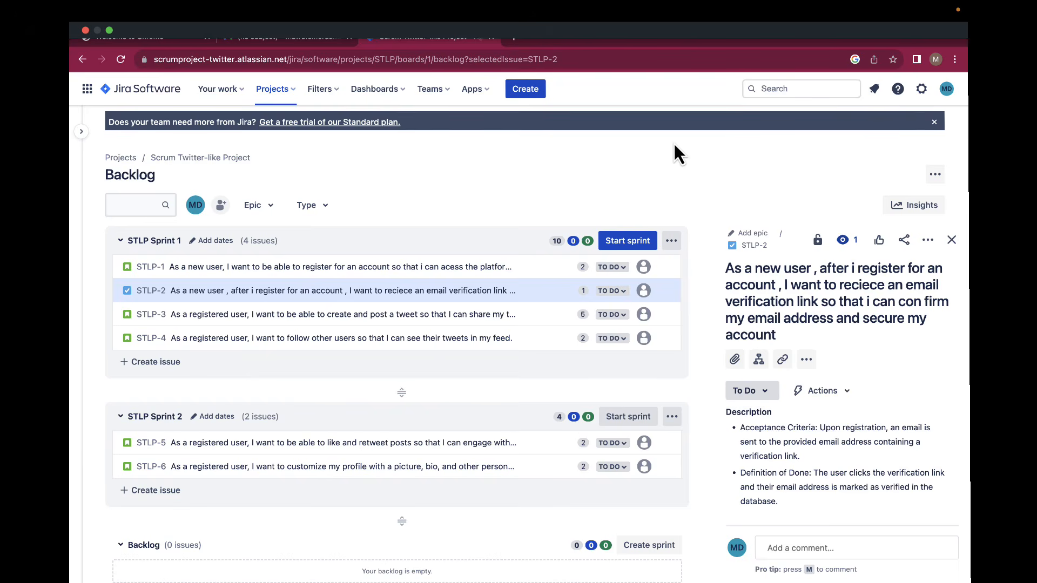
pyautogui.click(619, 242)
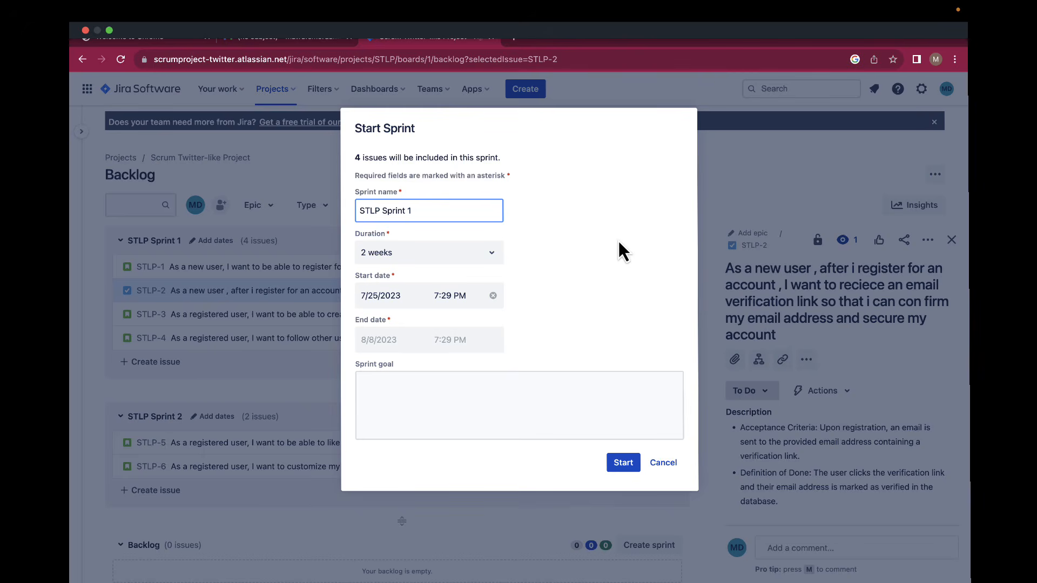
# Start Sprint 1 with goal 'Enable user registration, profile customization, and initial tweeting on our app'.
pyautogui.click(411, 389)
pyautogui.write('E')
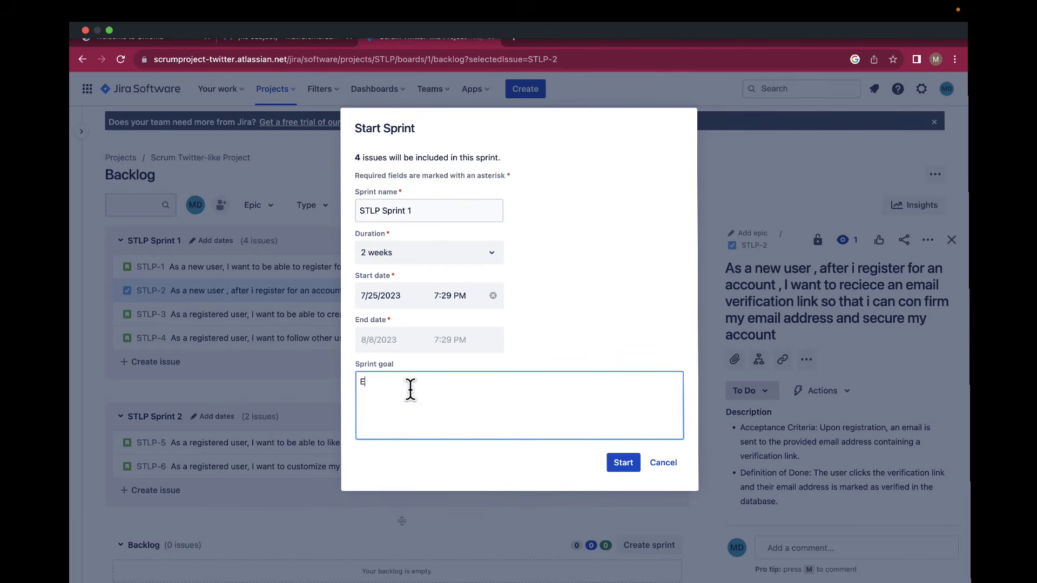
pyautogui.write('nable user registration, profile custimizat')
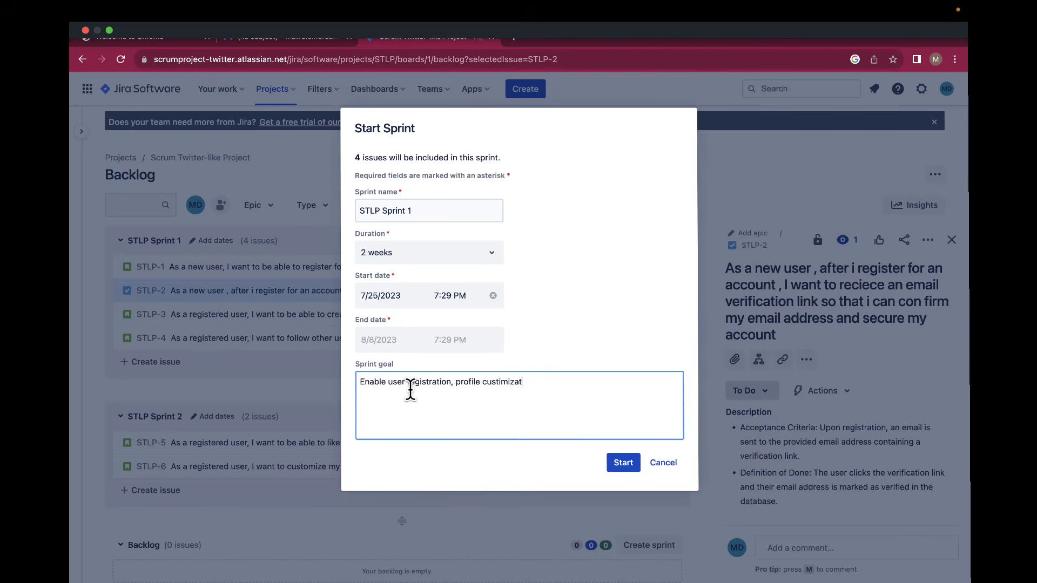
pyautogui.write('ion, and initial twee')
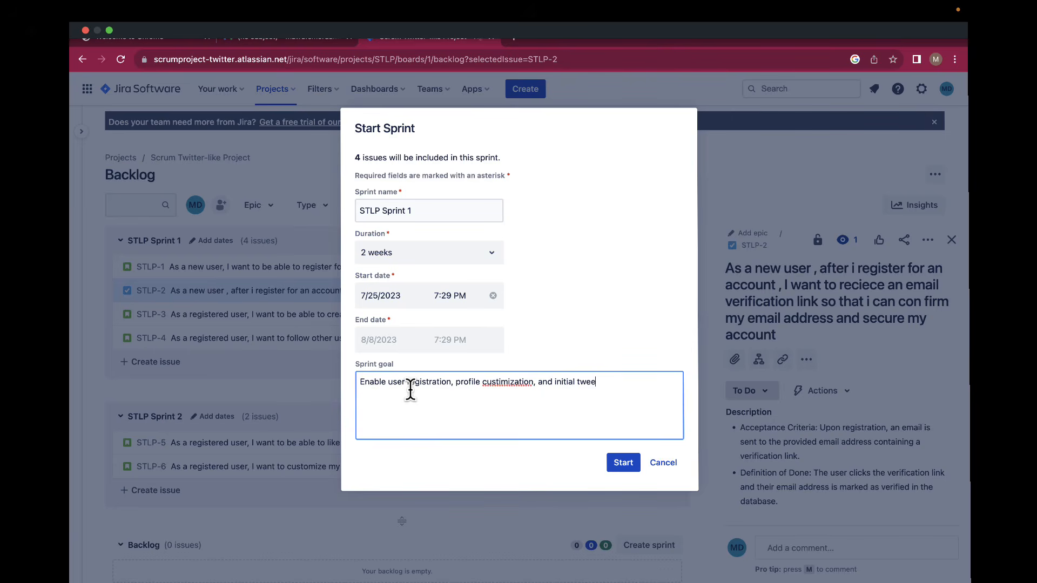
pyautogui.write('ting on our app')
pyautogui.rightClick(489, 384)
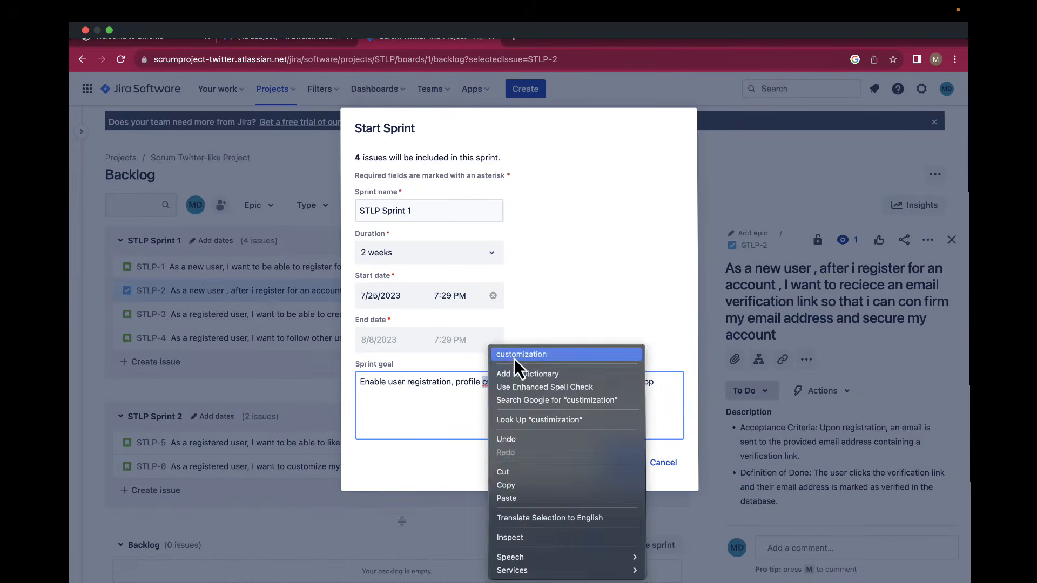
pyautogui.click(514, 356)
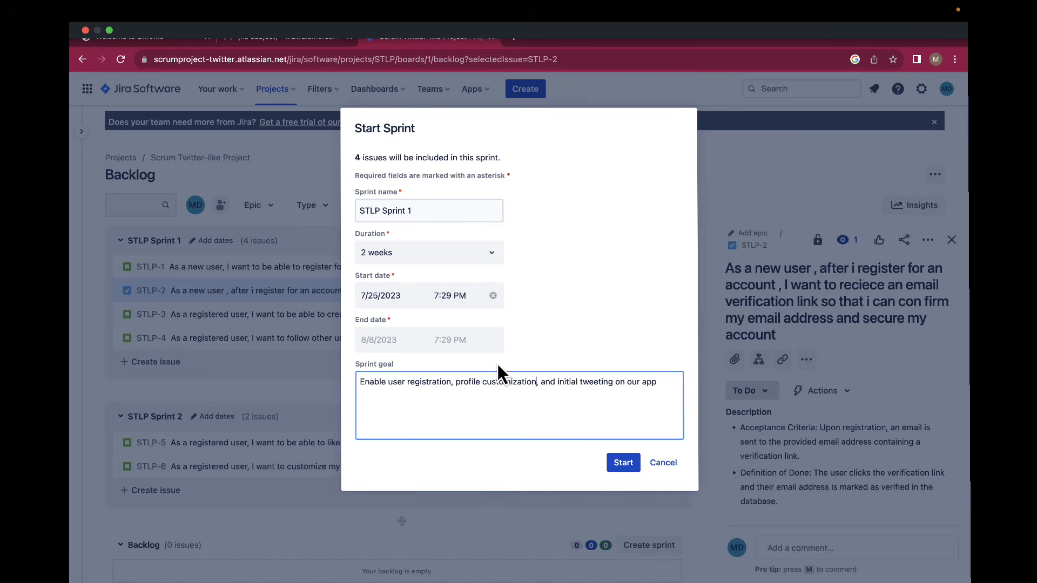
pyautogui.click(629, 464)
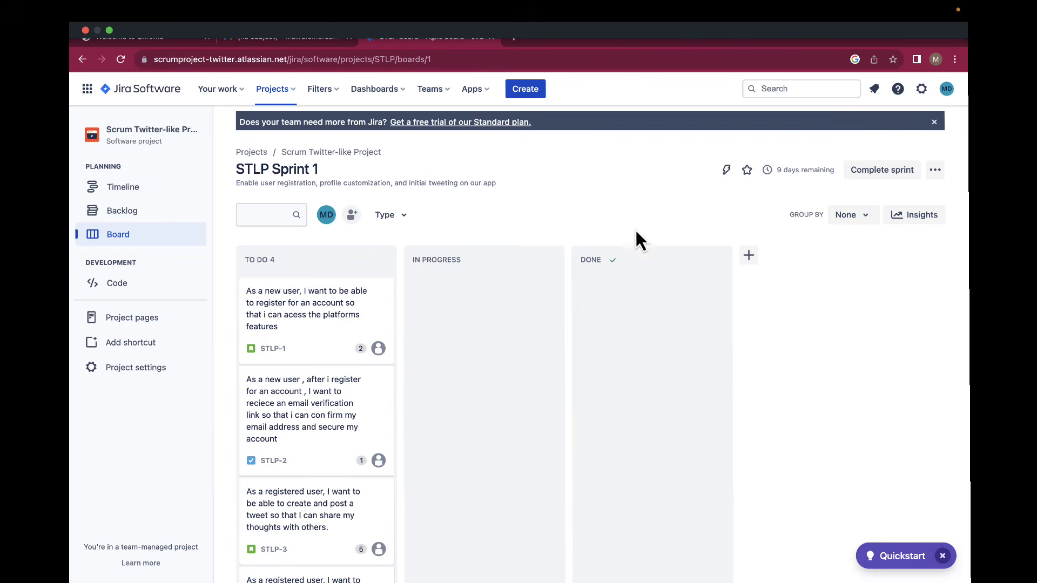
# Add Code Review, Testing and PO Review columns to the Sprint 1 board.
pyautogui.click(749, 256)
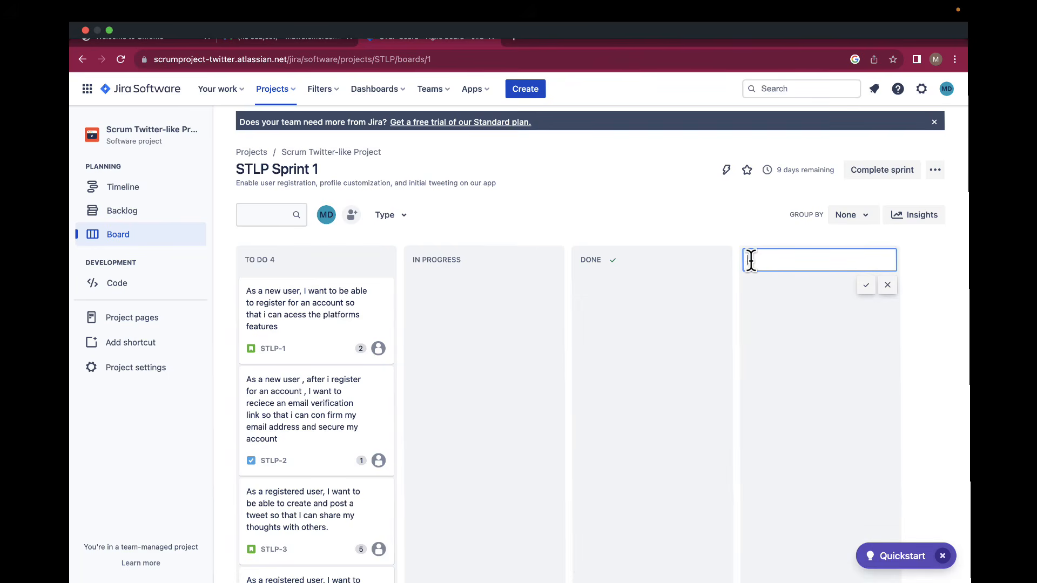
pyautogui.write('Code Review')
pyautogui.click(866, 286)
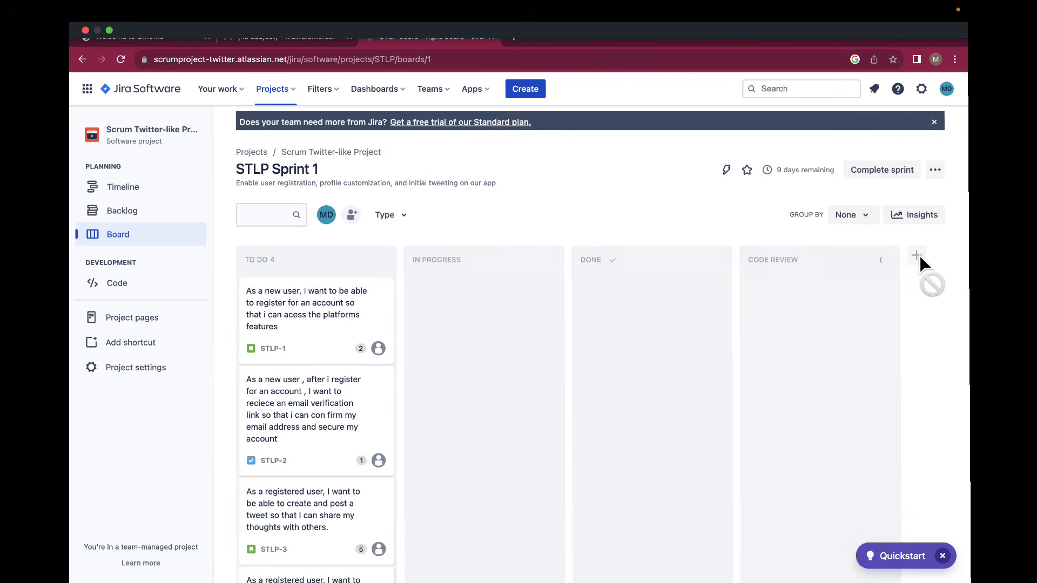
pyautogui.click(918, 256)
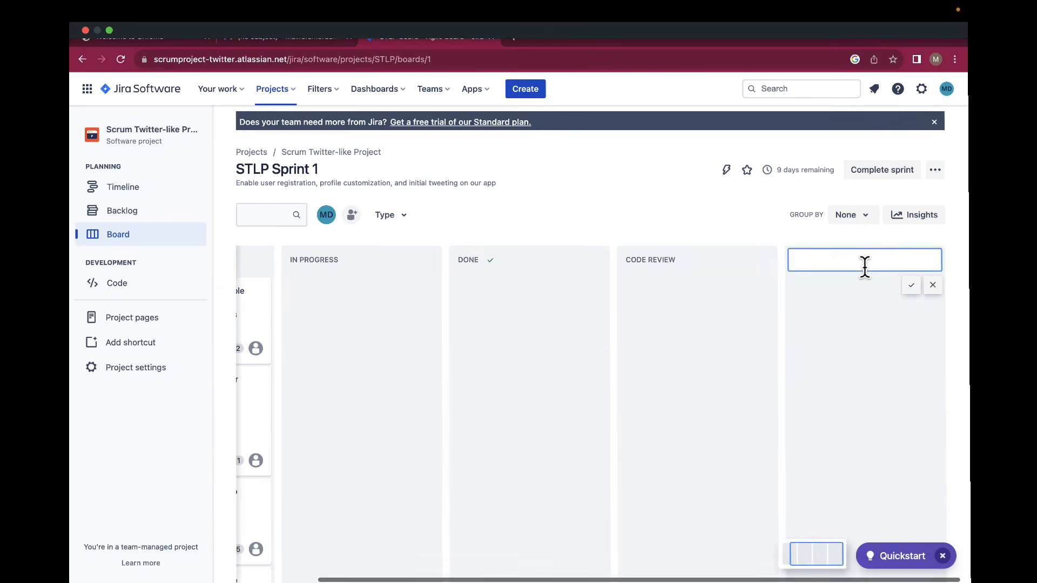
pyautogui.write('Testing')
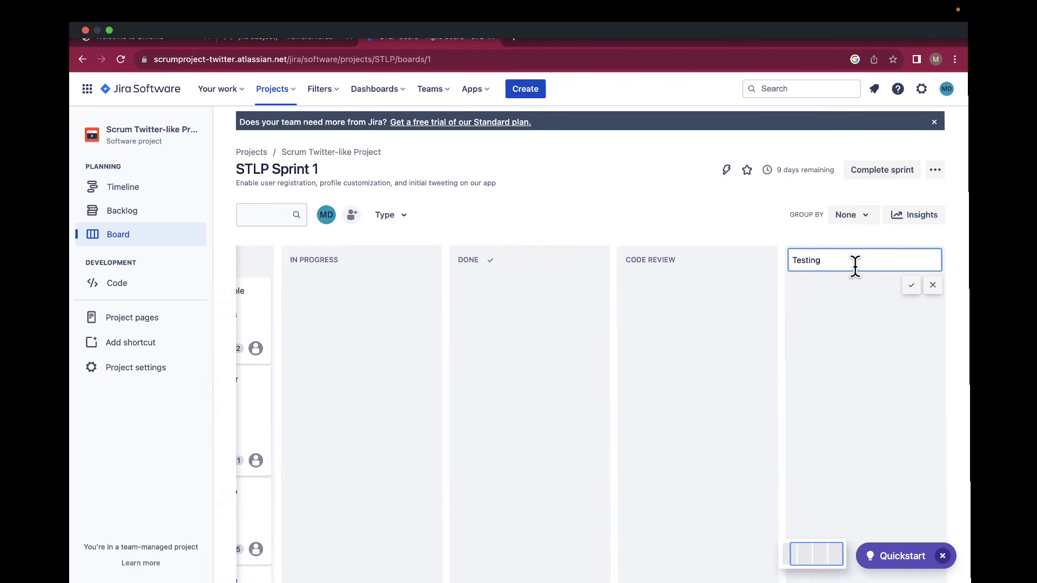
pyautogui.click(910, 288)
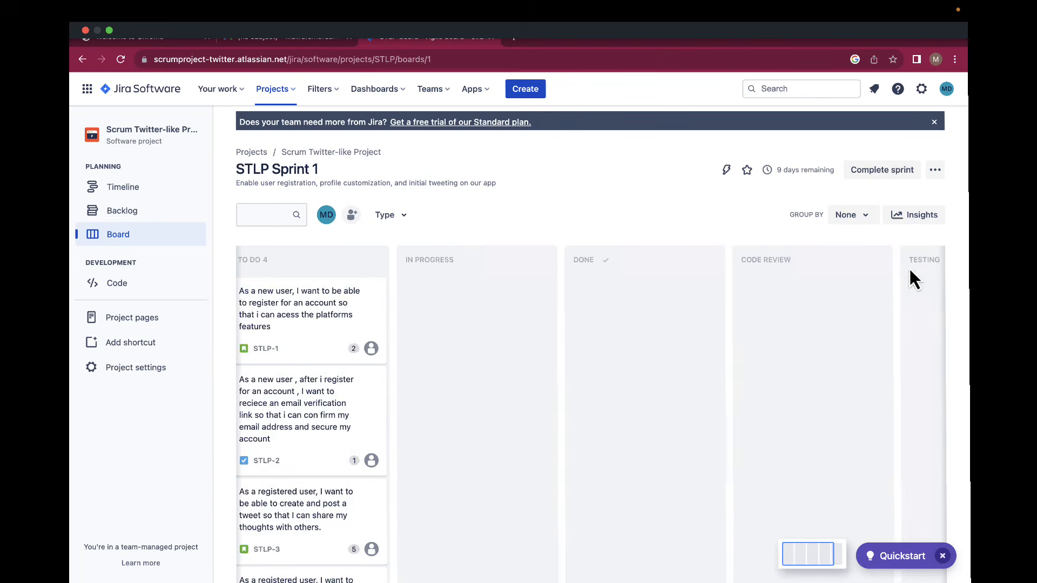
pyautogui.hscroll(5, 886, 265)
pyautogui.click(940, 255)
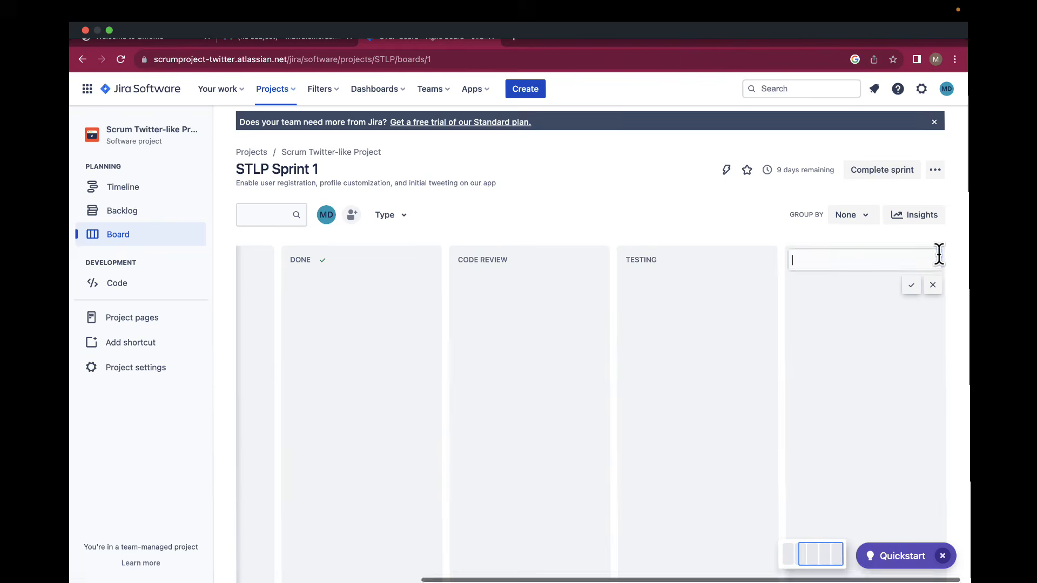
pyautogui.write('PO ')
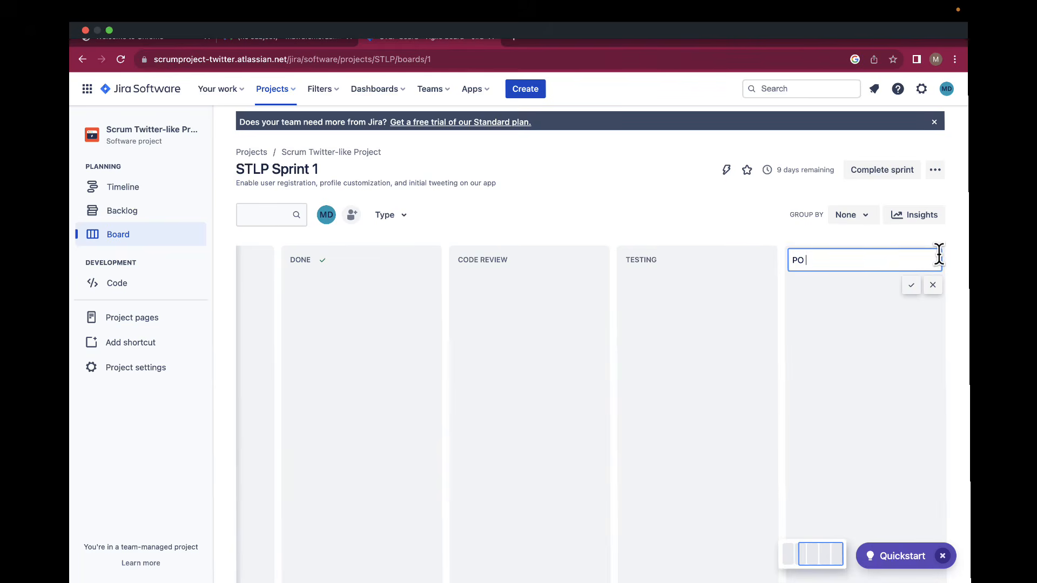
pyautogui.write('rev')
pyautogui.press('BackSpace')
pyautogui.press('BackSpace')
pyautogui.press('BackSpace')
pyautogui.write('Review')
pyautogui.click(912, 286)
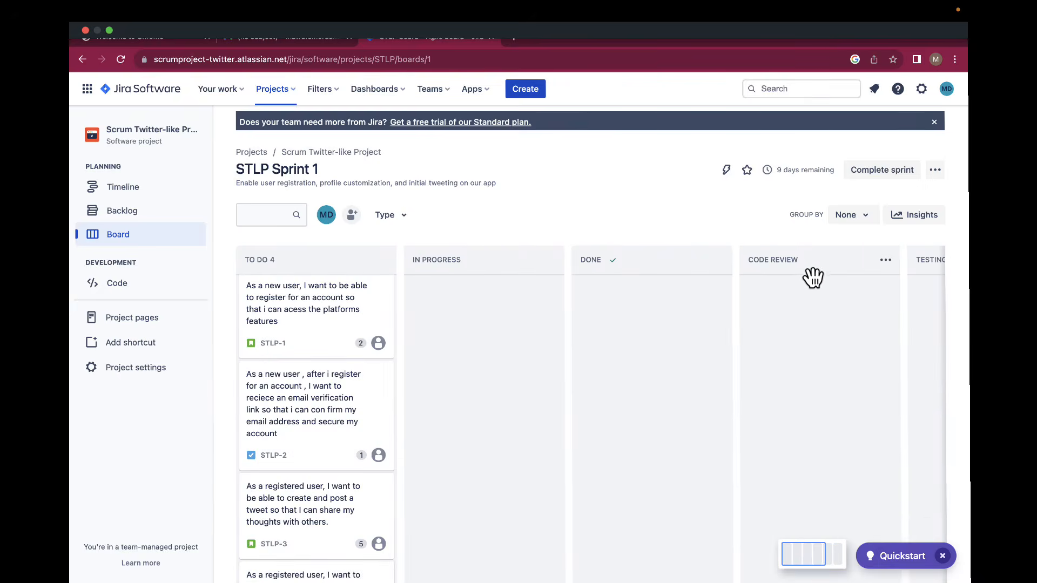
# Move the Code Review, Testing and PO Review columns between In Progress and Done.
pyautogui.moveTo(812, 278); pyautogui.dragTo(632, 270)
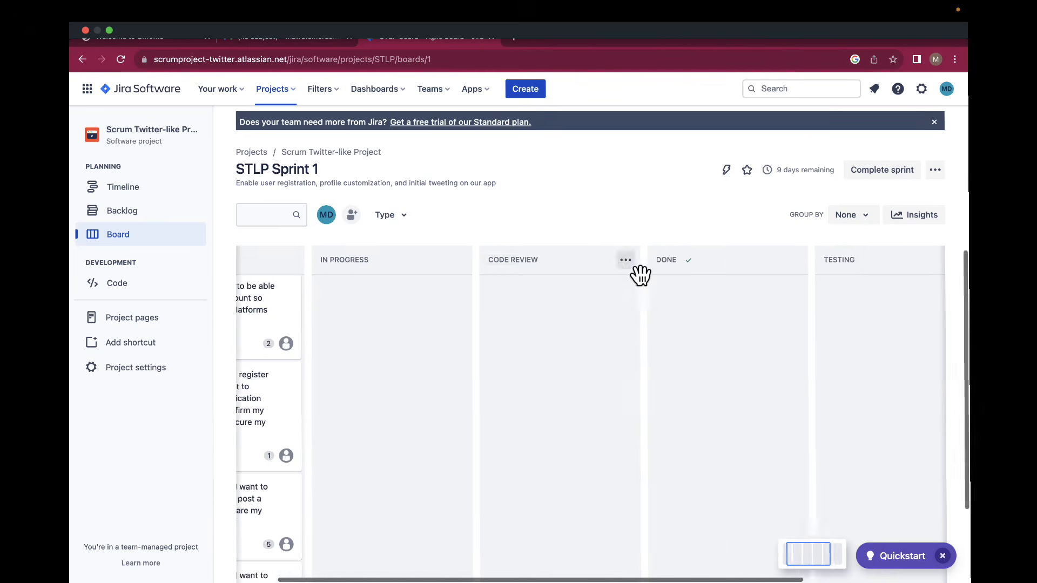
pyautogui.hscroll(2, 641, 275)
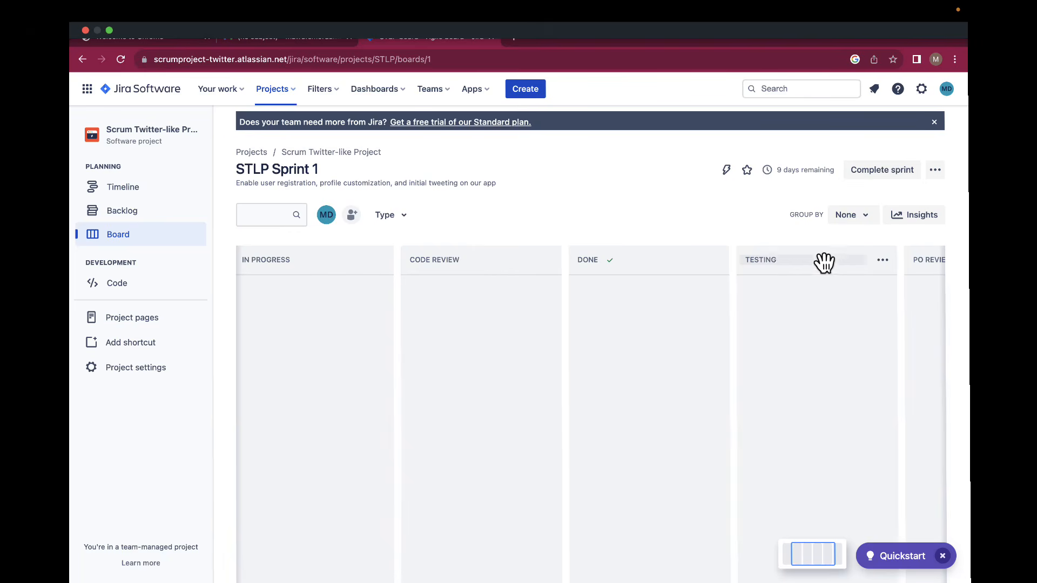
pyautogui.moveTo(825, 263); pyautogui.dragTo(667, 252)
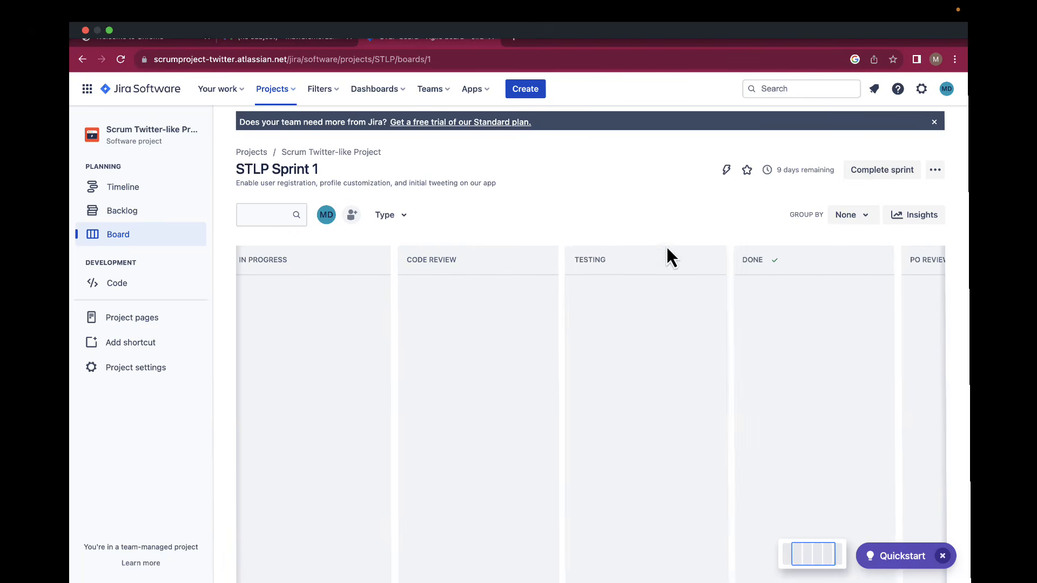
pyautogui.hscroll(3, 747, 271)
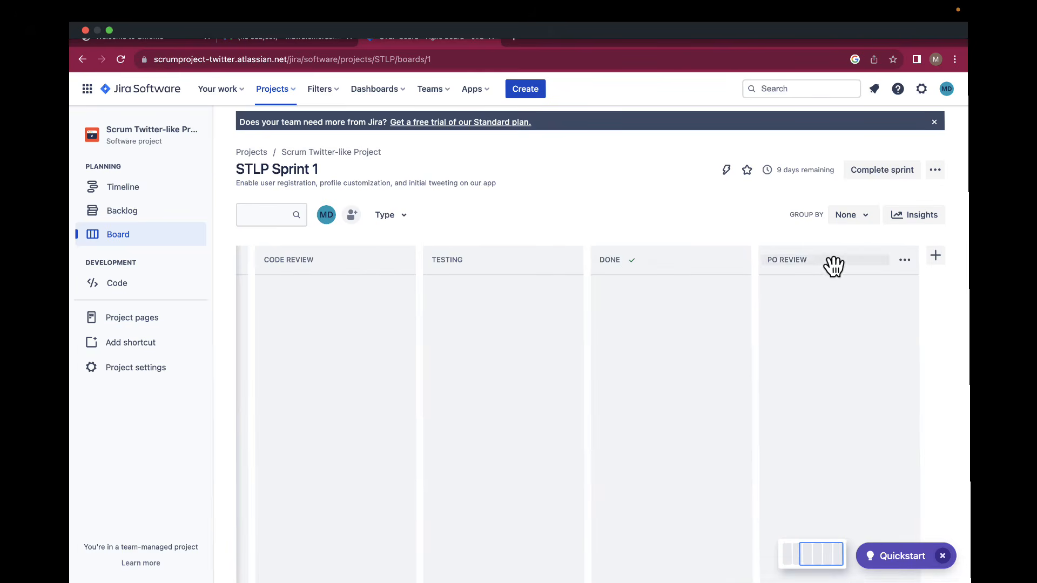
pyautogui.moveTo(834, 266); pyautogui.dragTo(672, 254)
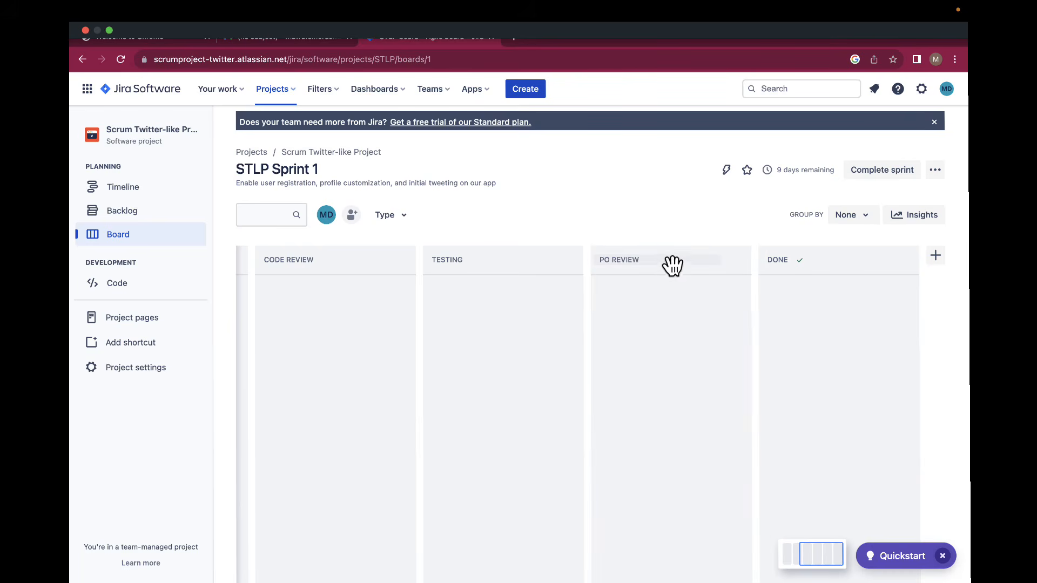
pyautogui.hscroll(-2, 668, 269)
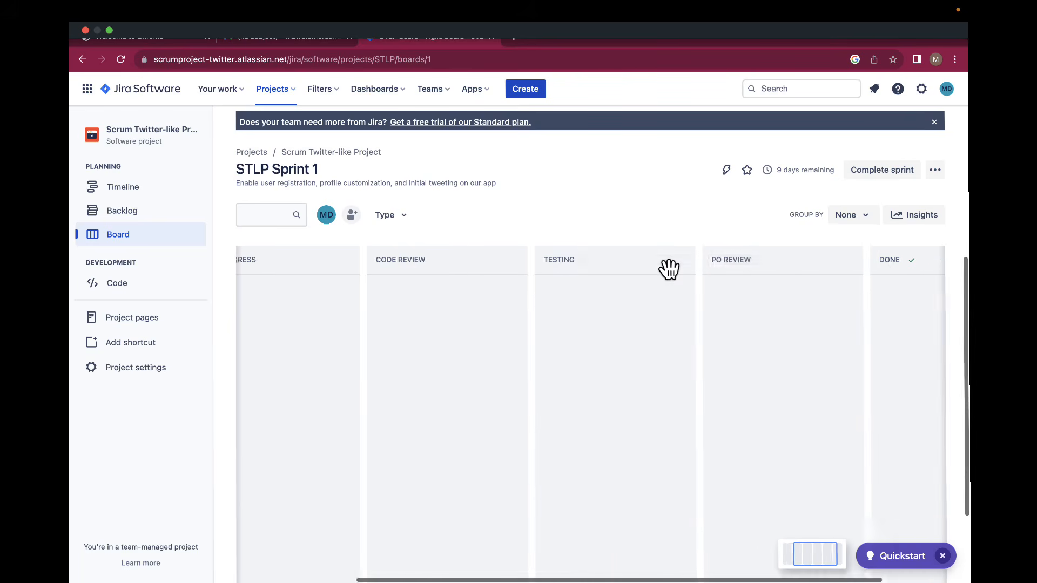
pyautogui.hscroll(-3, 668, 269)
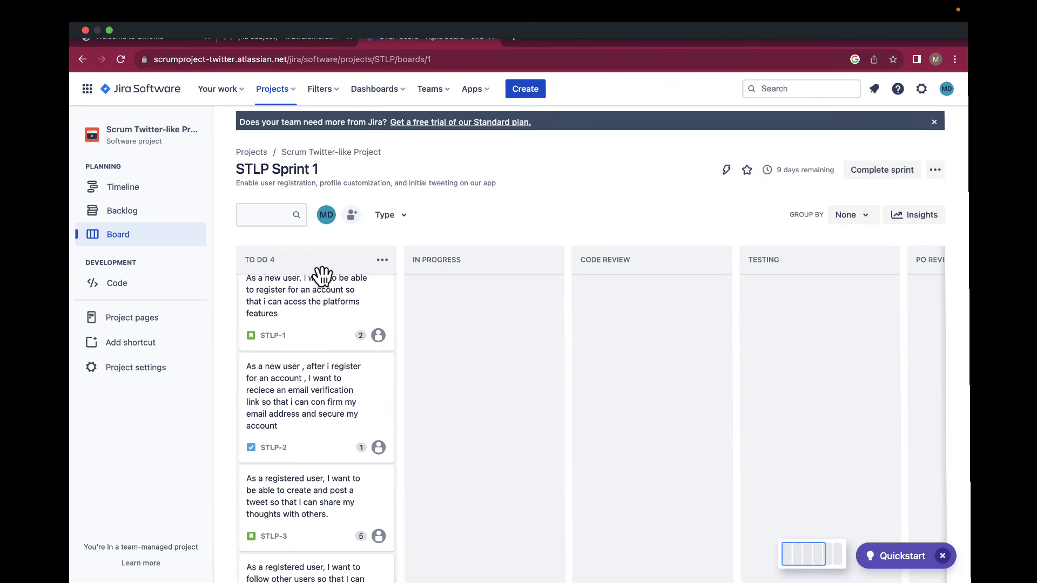
# Drag the STLP-1 to STLP-4 story cards from To Do into In Progress.
pyautogui.moveTo(322, 273); pyautogui.dragTo(304, 255)
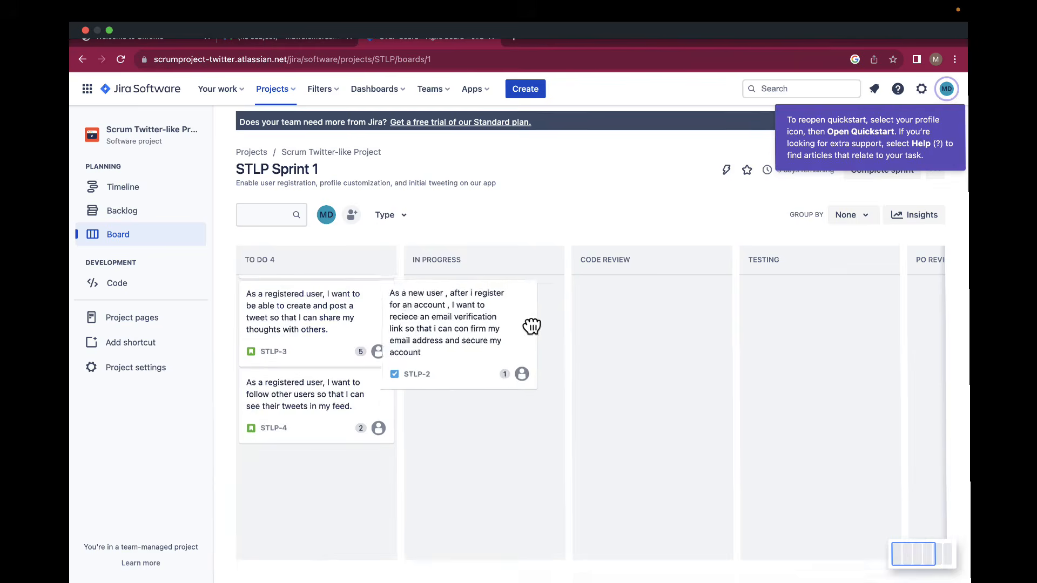
pyautogui.moveTo(532, 326); pyautogui.dragTo(535, 311)
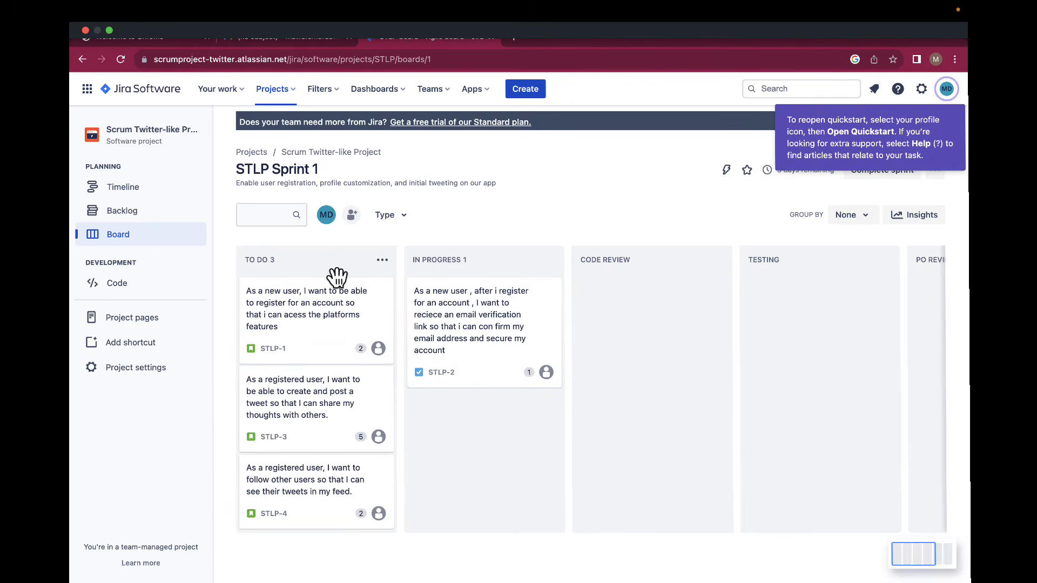
pyautogui.moveTo(337, 277); pyautogui.dragTo(422, 319)
pyautogui.moveTo(334, 282); pyautogui.dragTo(336, 287)
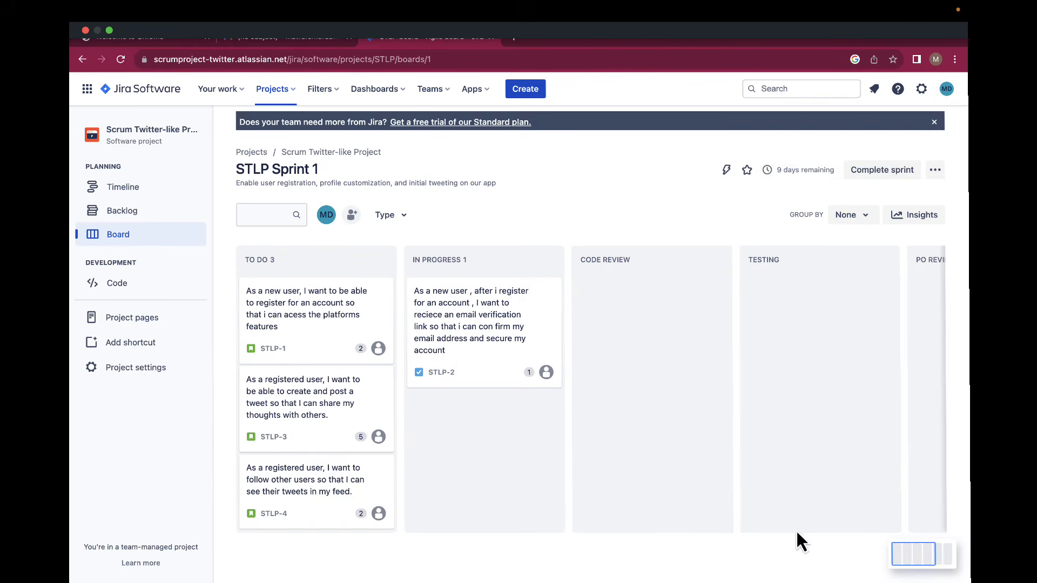
pyautogui.moveTo(893, 506); pyautogui.dragTo(544, 427)
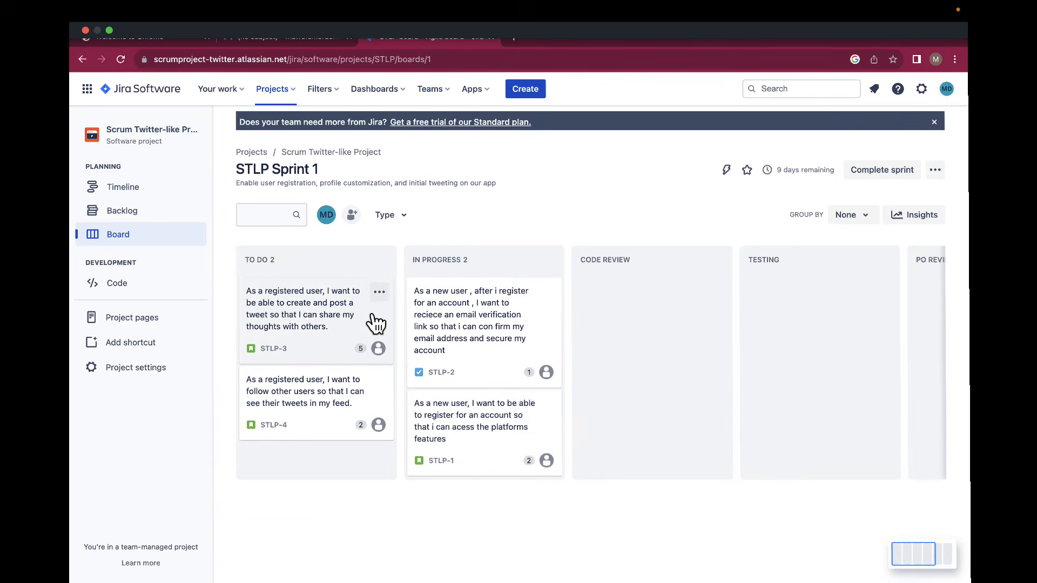
pyautogui.moveTo(376, 323); pyautogui.dragTo(546, 442)
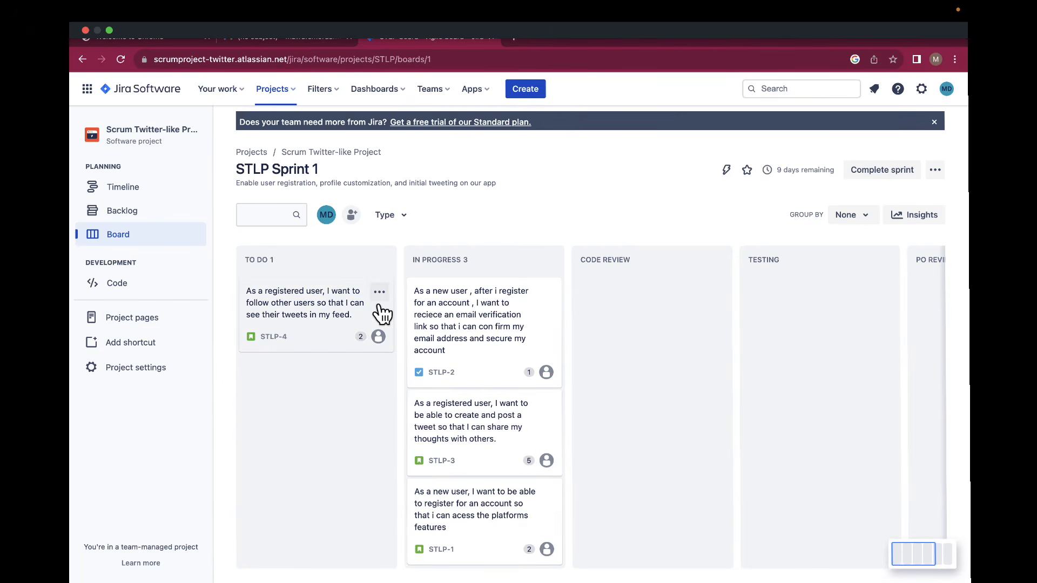
pyautogui.moveTo(381, 308); pyautogui.dragTo(559, 423)
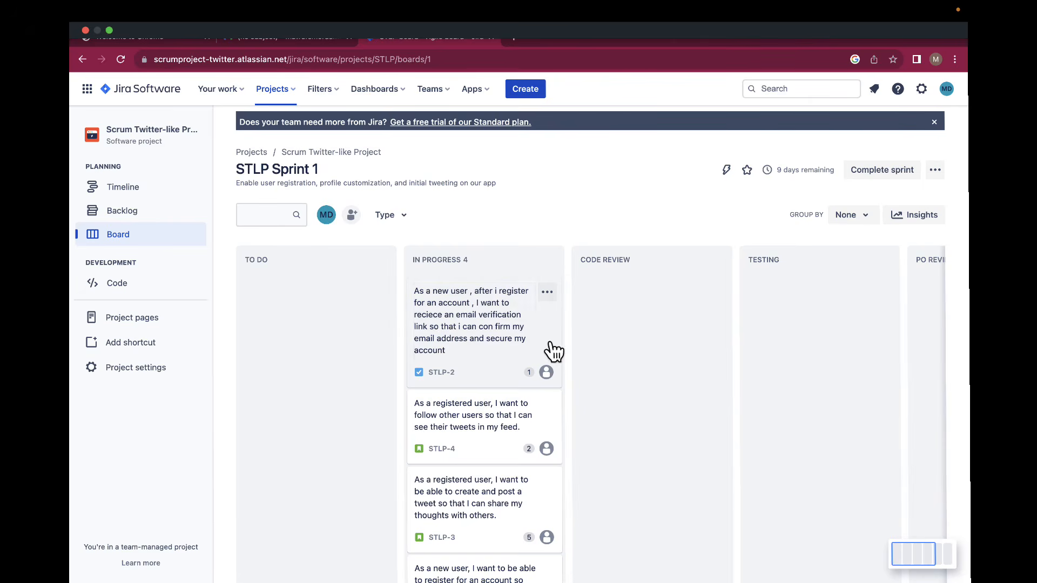
# Move all four story cards from In Progress into Code Review.
pyautogui.moveTo(552, 348); pyautogui.dragTo(705, 334)
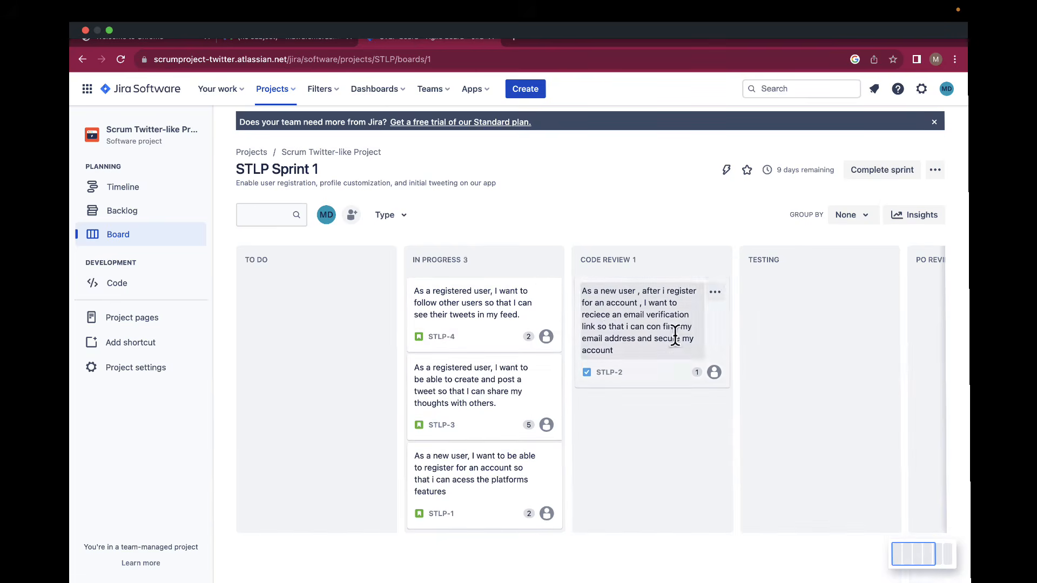
pyautogui.moveTo(549, 292); pyautogui.dragTo(689, 423)
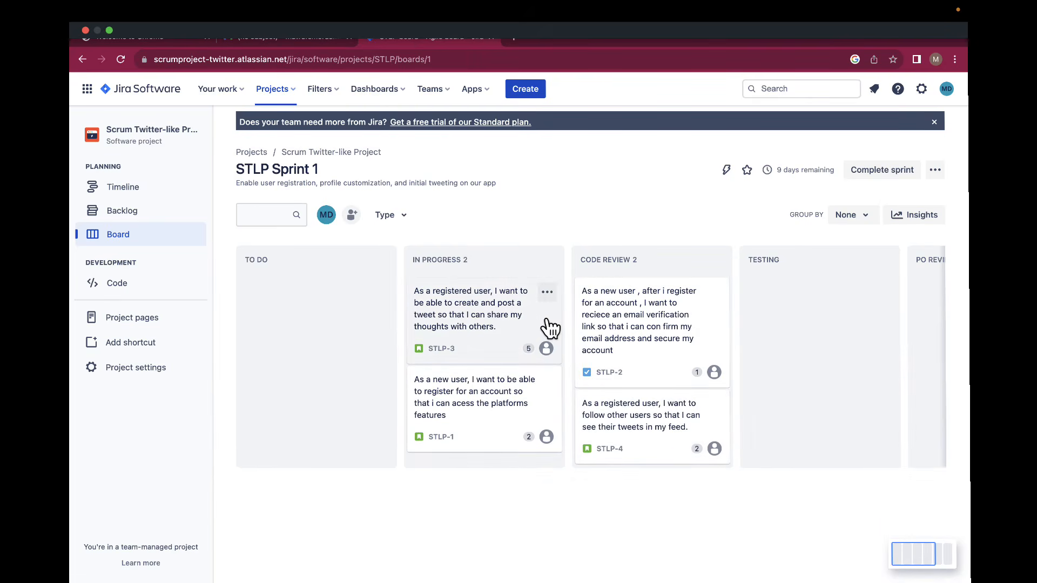
pyautogui.moveTo(550, 327); pyautogui.dragTo(579, 390)
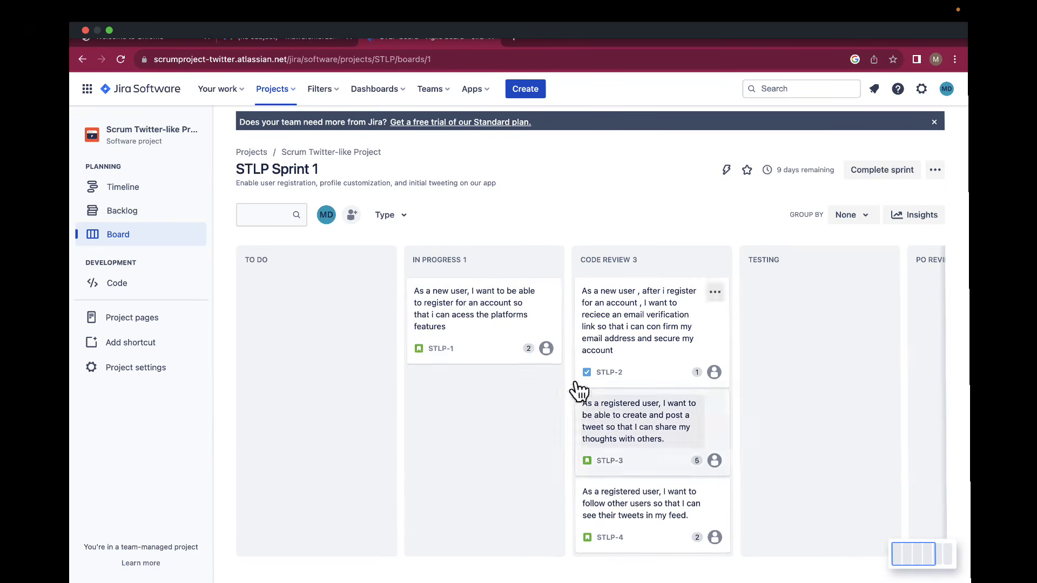
pyautogui.click(502, 338)
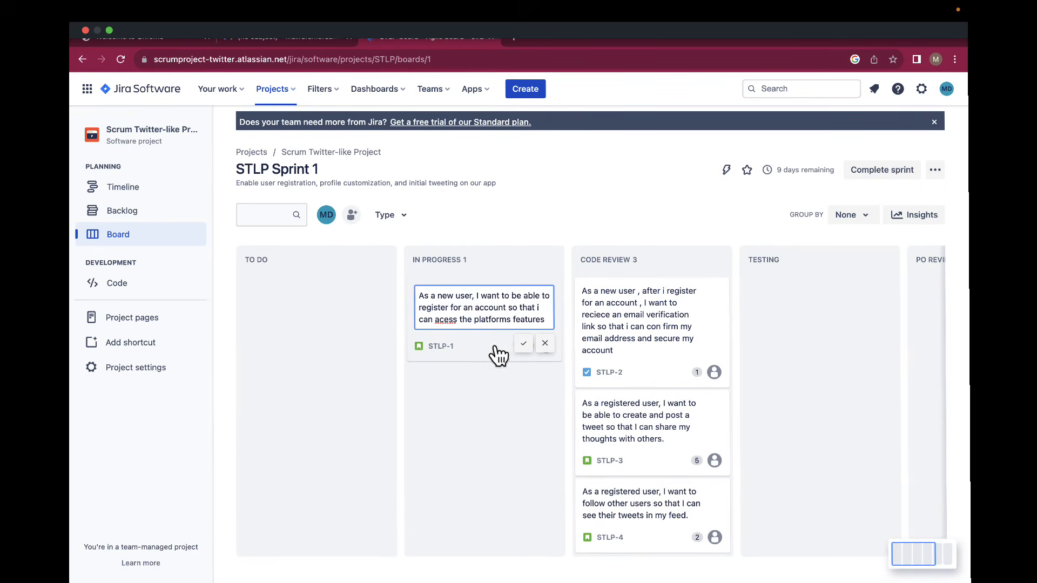
pyautogui.click(495, 392)
pyautogui.moveTo(493, 352); pyautogui.dragTo(631, 417)
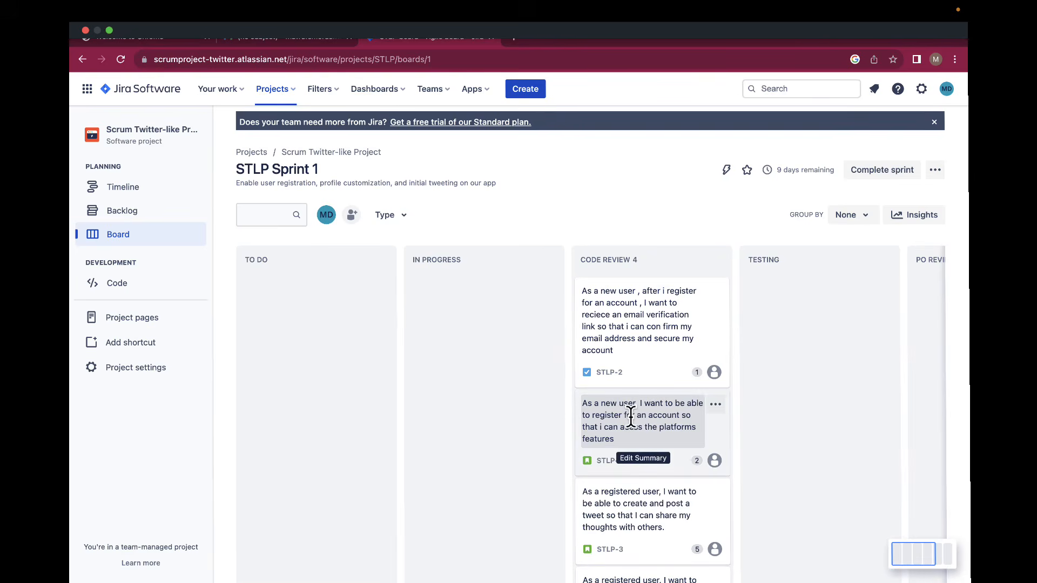
# Move STLP-1 through STLP-4 from Code Review into Testing.
pyautogui.hscroll(3, 631, 417)
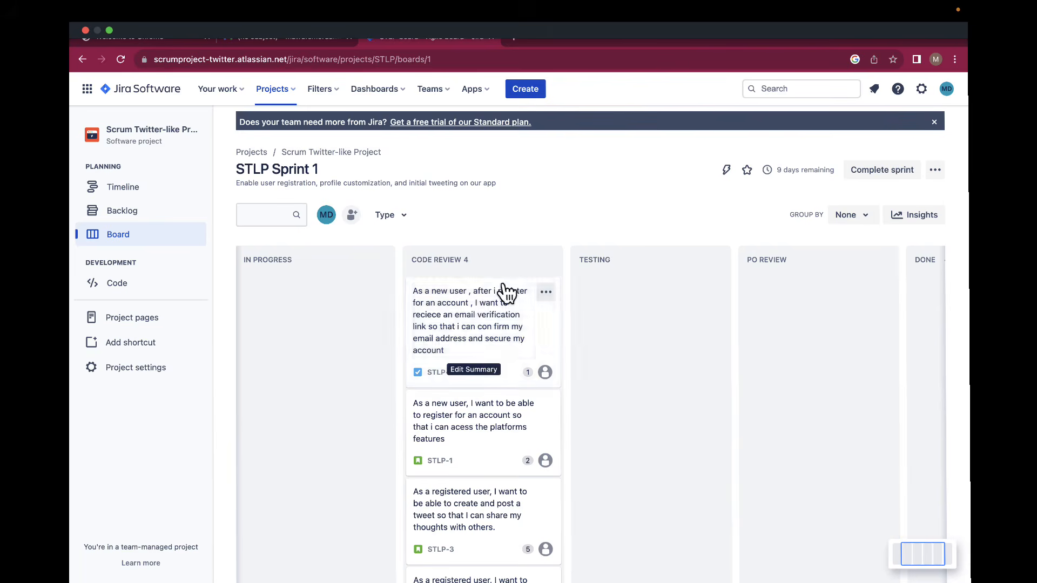
pyautogui.moveTo(548, 338); pyautogui.dragTo(660, 352)
pyautogui.moveTo(507, 351); pyautogui.dragTo(641, 416)
pyautogui.moveTo(496, 356); pyautogui.dragTo(623, 420)
pyautogui.moveTo(482, 354); pyautogui.dragTo(629, 430)
pyautogui.hscroll(3, 630, 430)
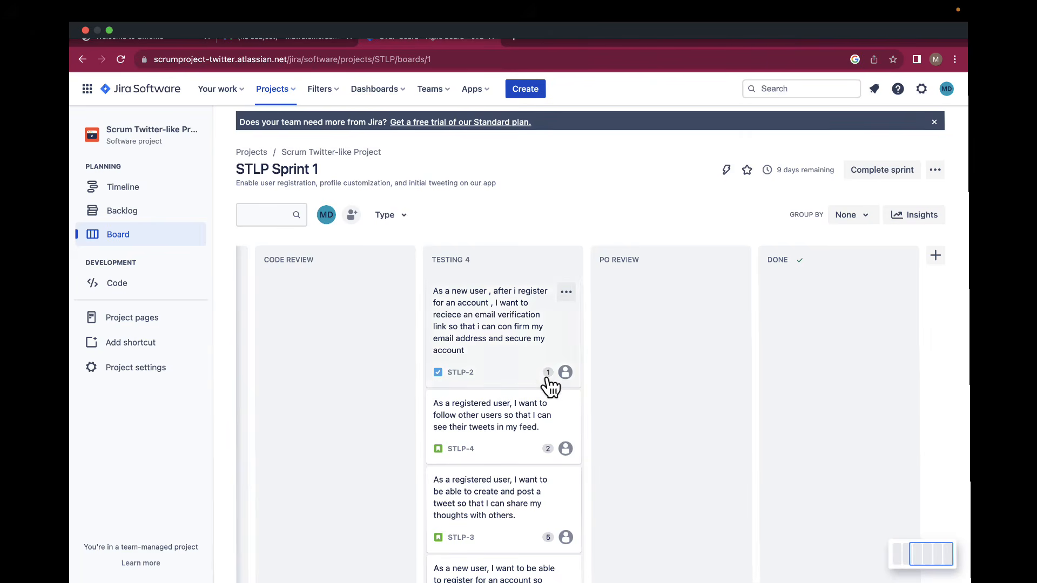
# Move all four stories from Testing into PO Review, with STLP-3 on top.
pyautogui.moveTo(539, 372); pyautogui.dragTo(675, 372)
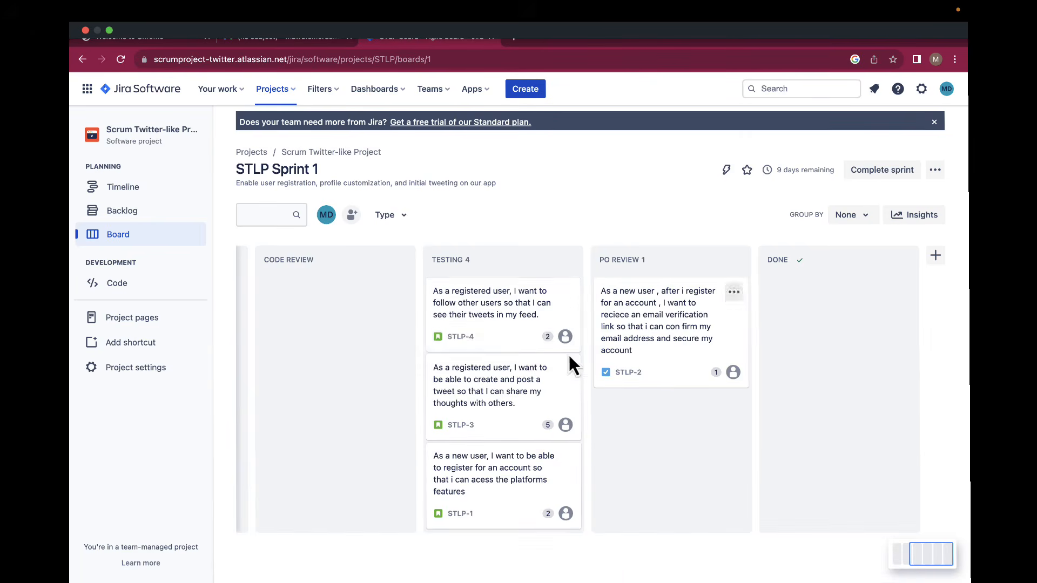
pyautogui.moveTo(523, 344); pyautogui.dragTo(669, 440)
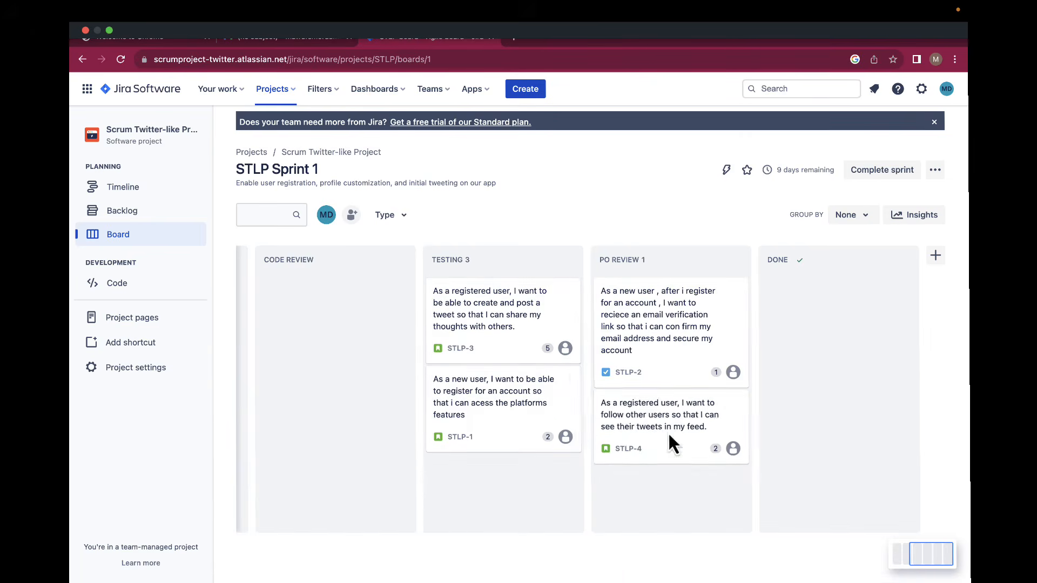
pyautogui.moveTo(522, 361); pyautogui.dragTo(660, 399)
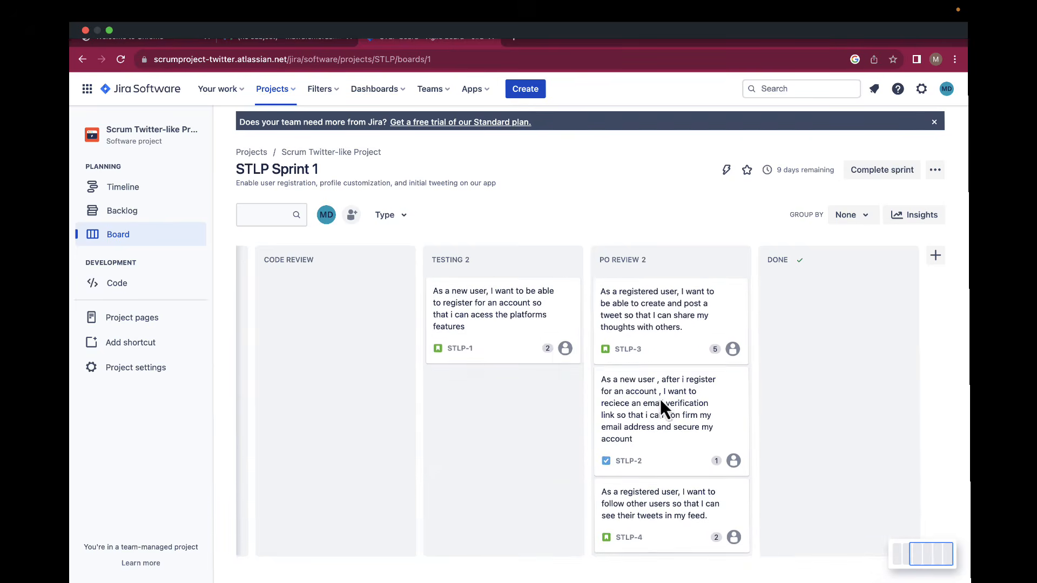
pyautogui.moveTo(517, 353); pyautogui.dragTo(667, 416)
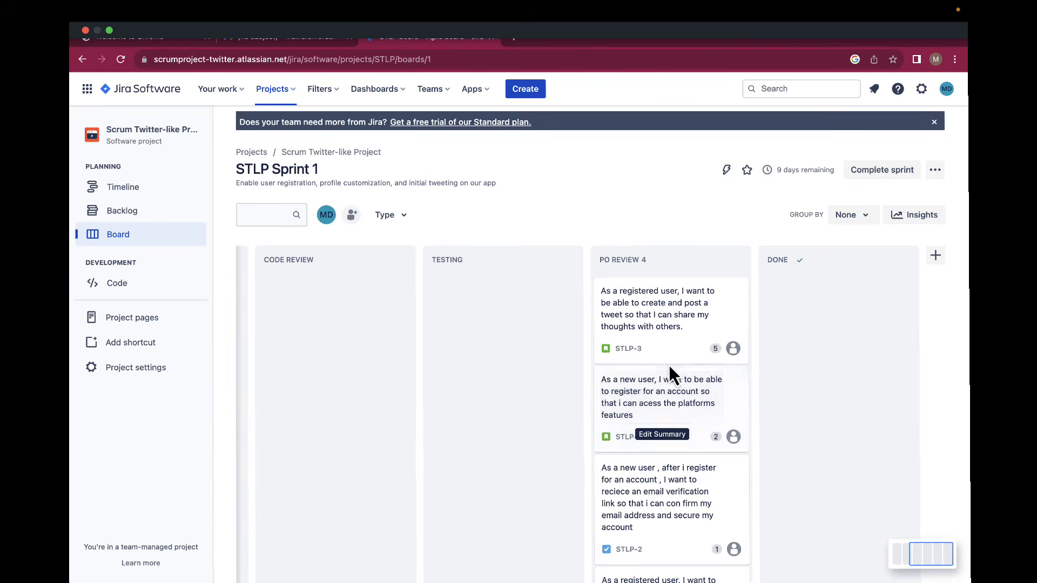
# Move STLP-3, STLP-1, STLP-2 and STLP-4 from PO Review into Done.
pyautogui.moveTo(686, 350); pyautogui.dragTo(815, 353)
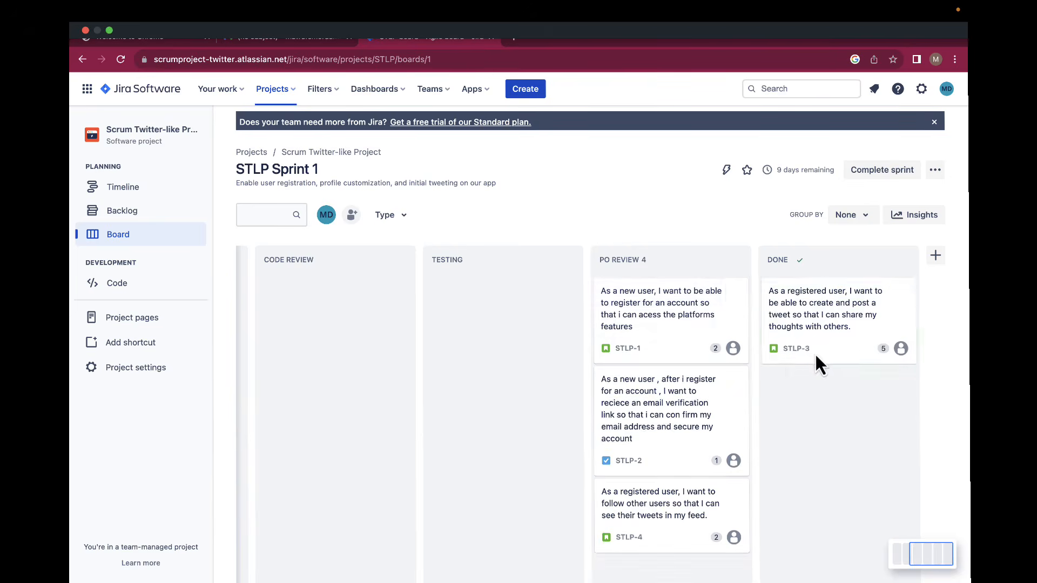
pyautogui.moveTo(685, 347); pyautogui.dragTo(821, 433)
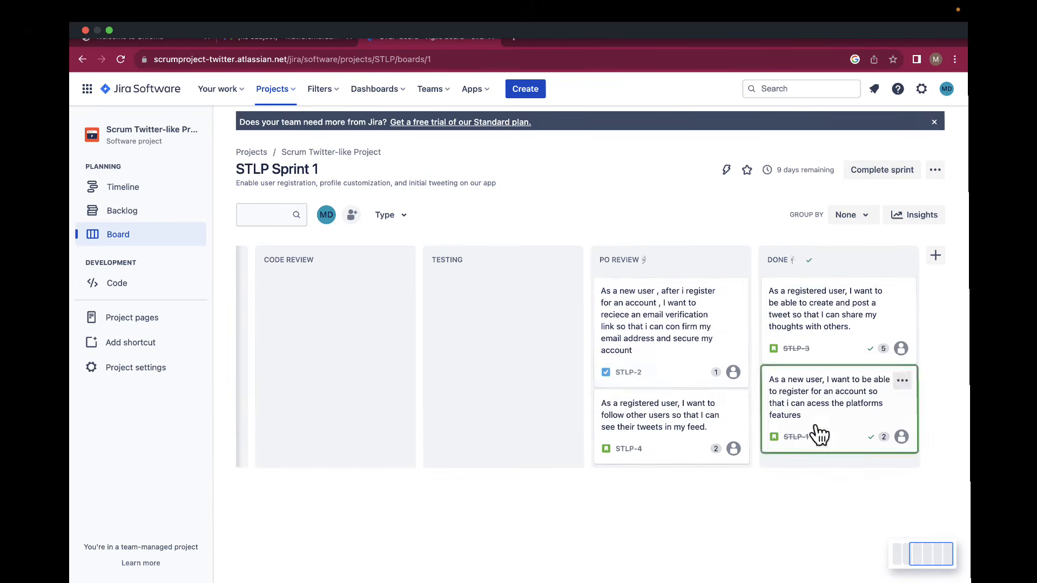
pyautogui.moveTo(691, 377); pyautogui.dragTo(771, 398)
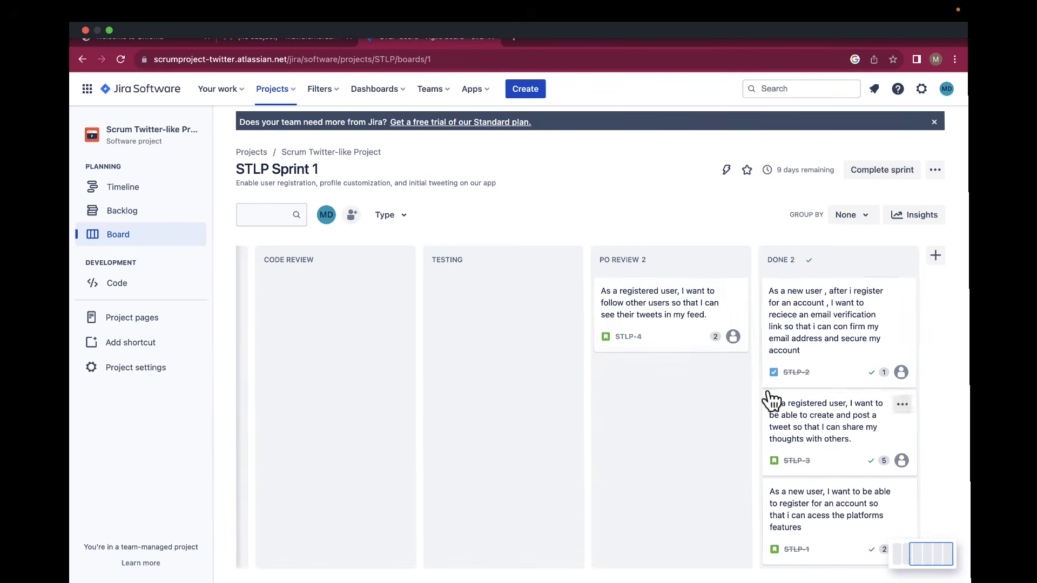
pyautogui.moveTo(680, 347); pyautogui.dragTo(814, 393)
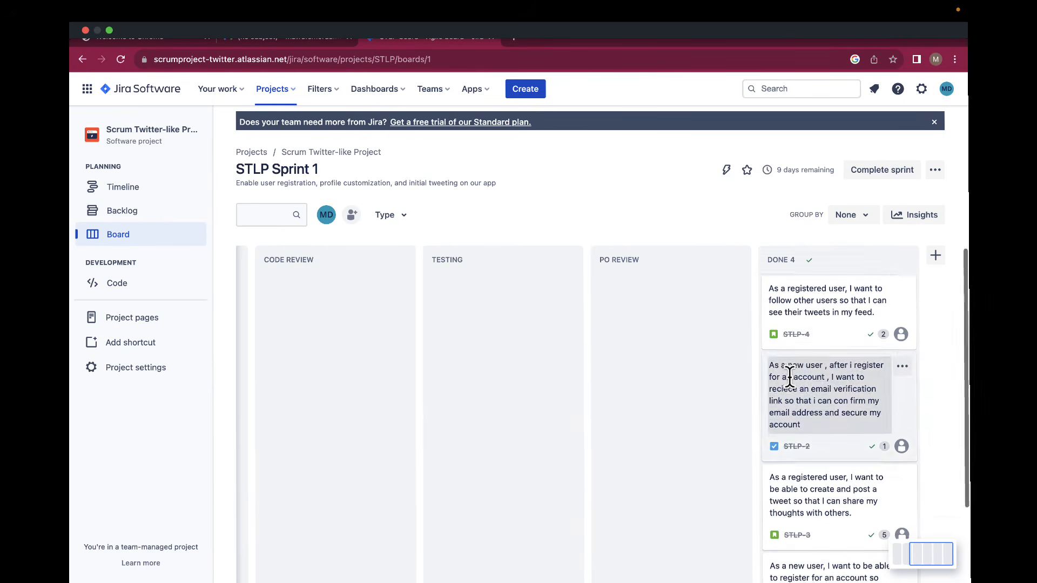
pyautogui.scroll(-2, 788, 372)
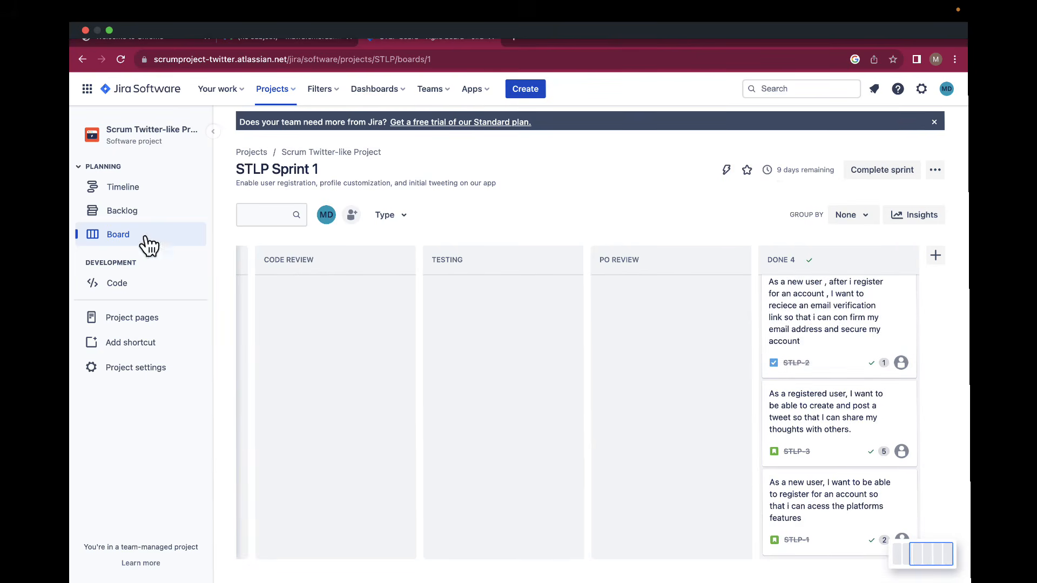
# Complete STLP Sprint 1 from the backlog page.
pyautogui.click(135, 212)
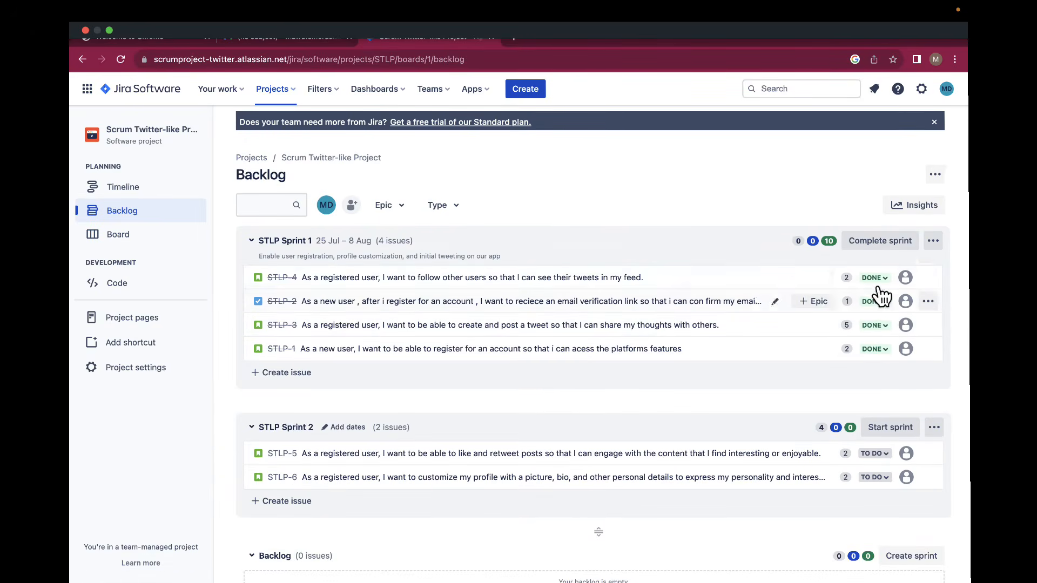
pyautogui.click(863, 247)
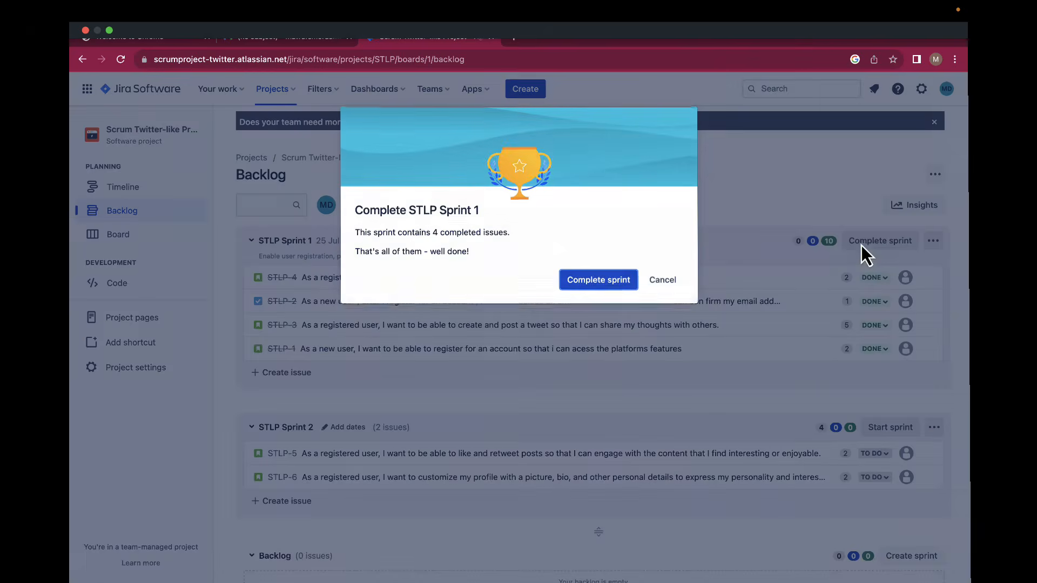
pyautogui.click(614, 292)
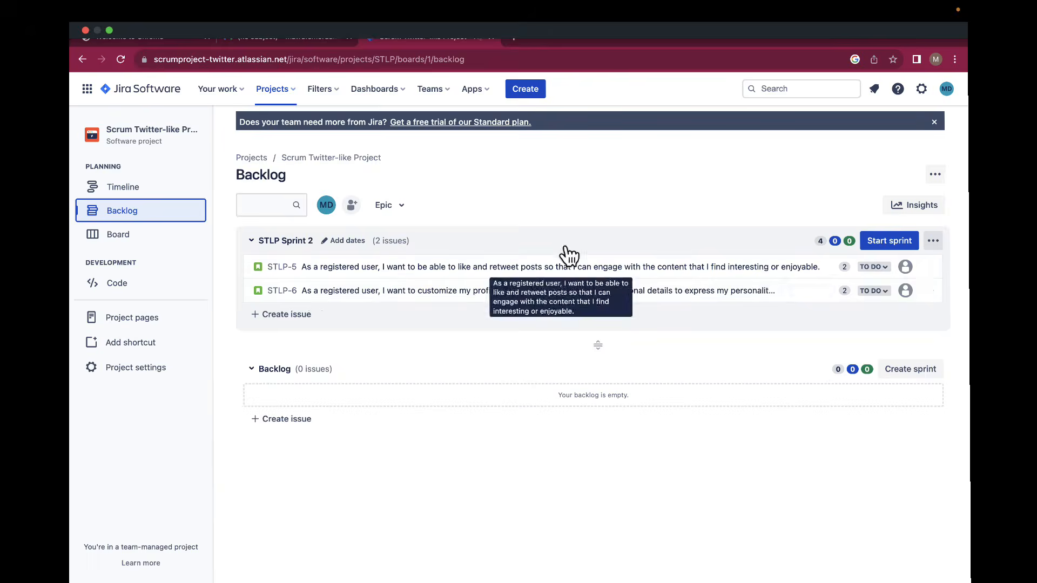
# Start STLP Sprint 2 for two weeks with a goal about following users and liking and retweeting posts.
pyautogui.click(879, 244)
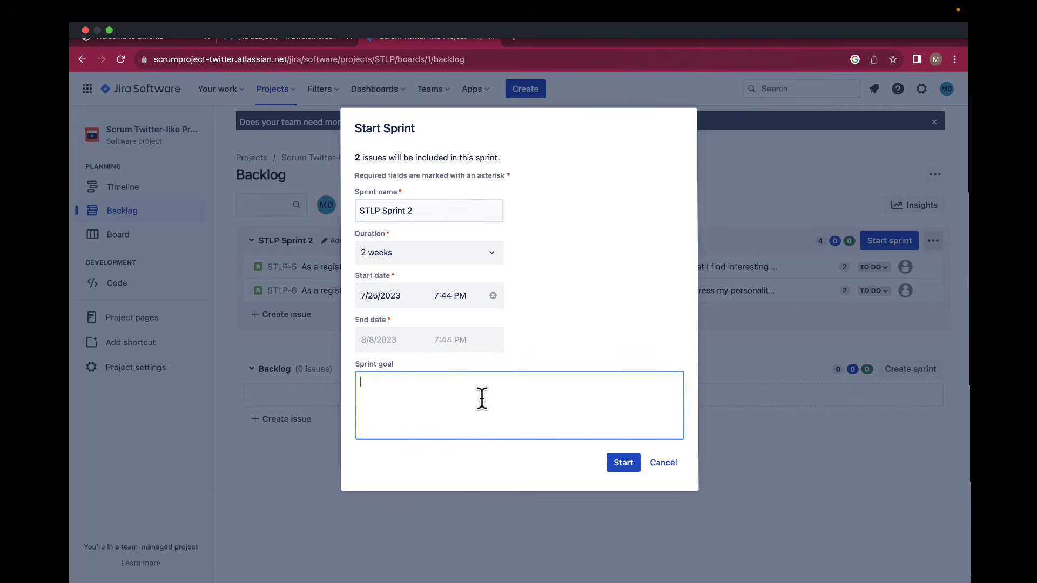
pyautogui.write('Enhance user engagement')
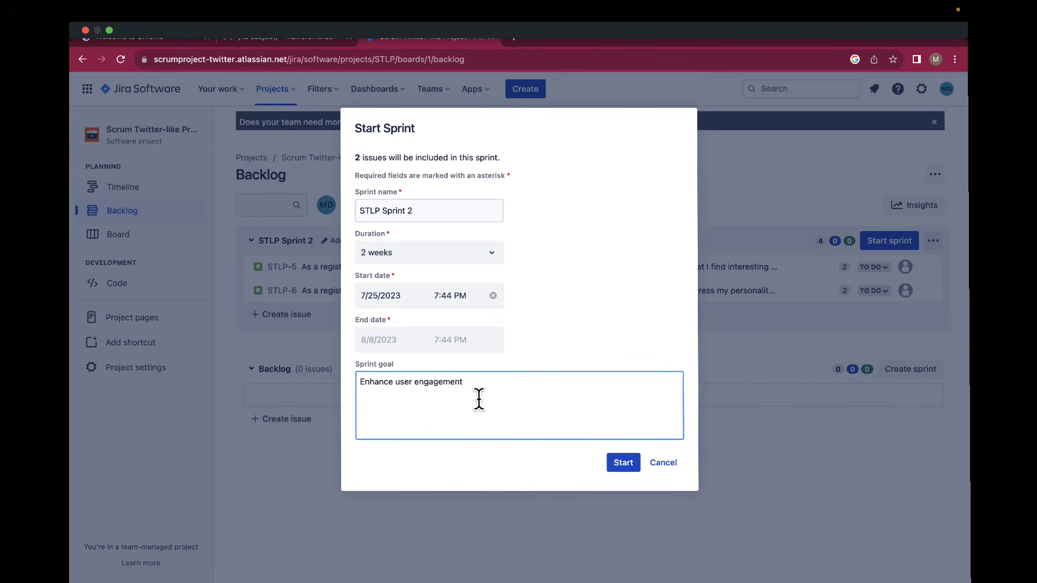
pyautogui.write(' on our app by emabling the followi')
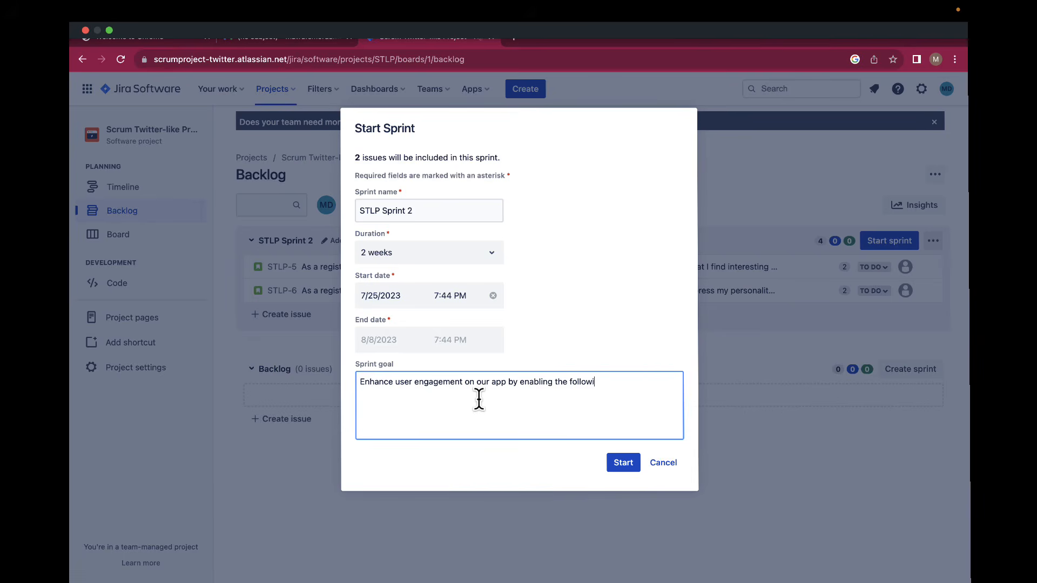
pyautogui.write('ng of other users and allowing liking and re')
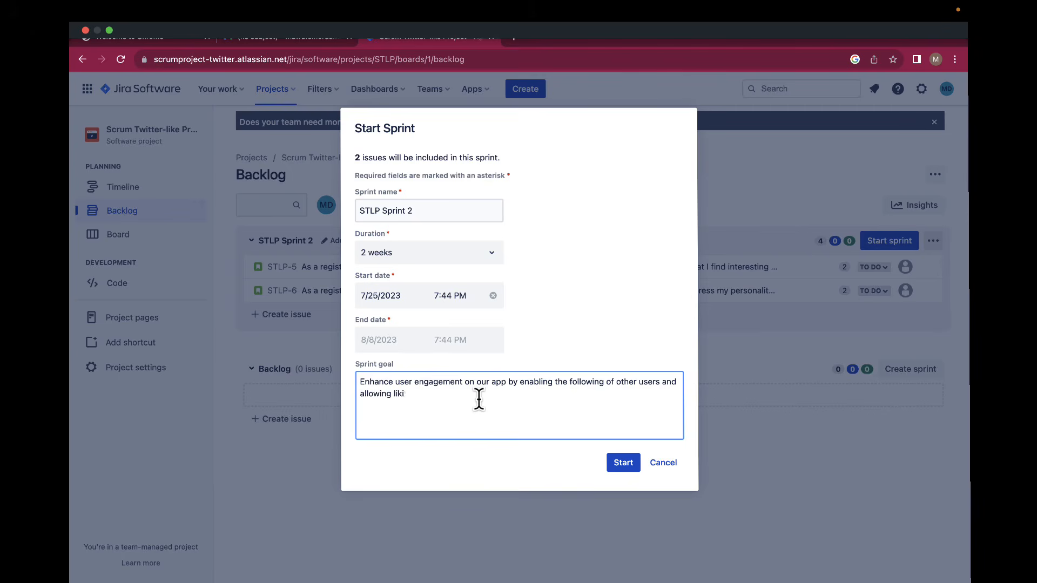
pyautogui.write('tweeting of posts')
pyautogui.click(616, 467)
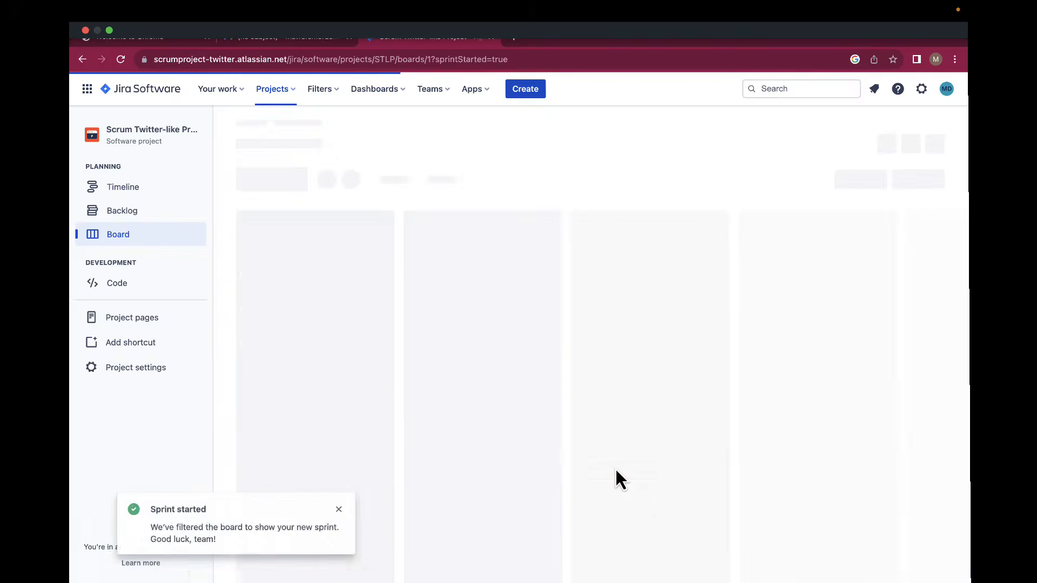
# Move STLP-5 and STLP-6 on the board into In Progress, then into Code Review.
pyautogui.hscroll(5, 614, 410)
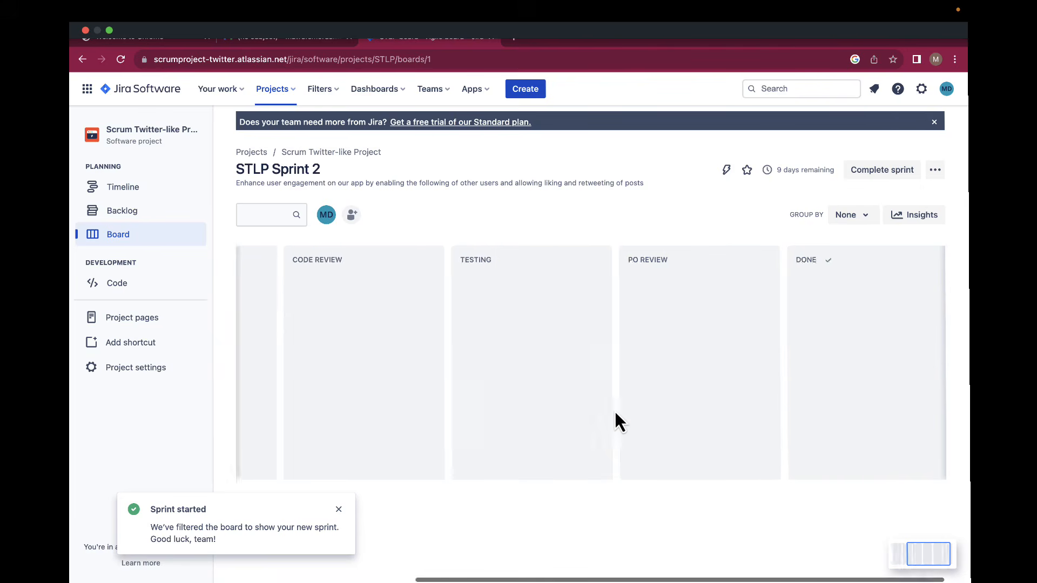
pyautogui.hscroll(-5, 615, 410)
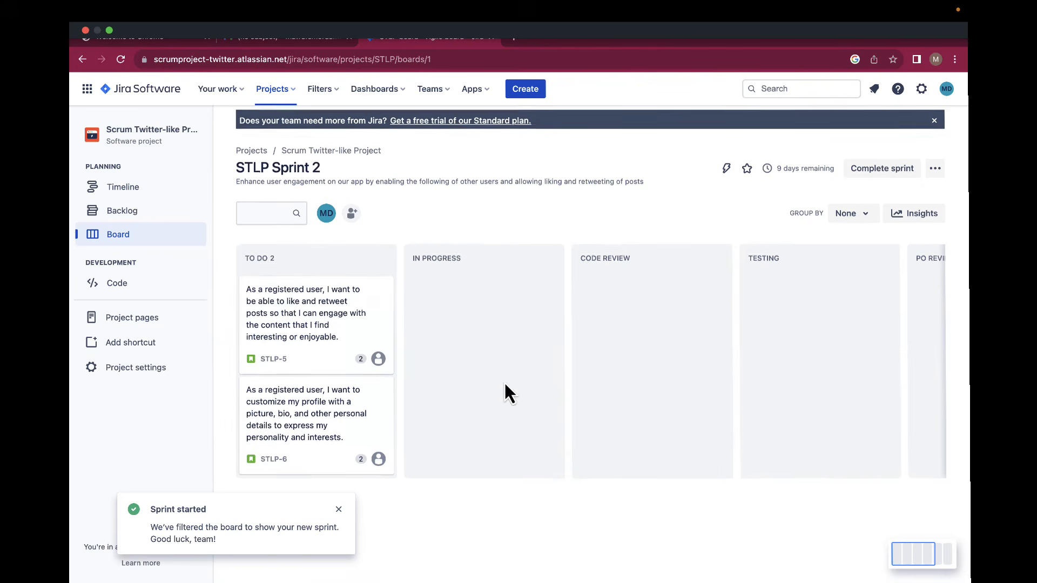
pyautogui.hscroll(5, 504, 381)
pyautogui.hscroll(-5, 504, 382)
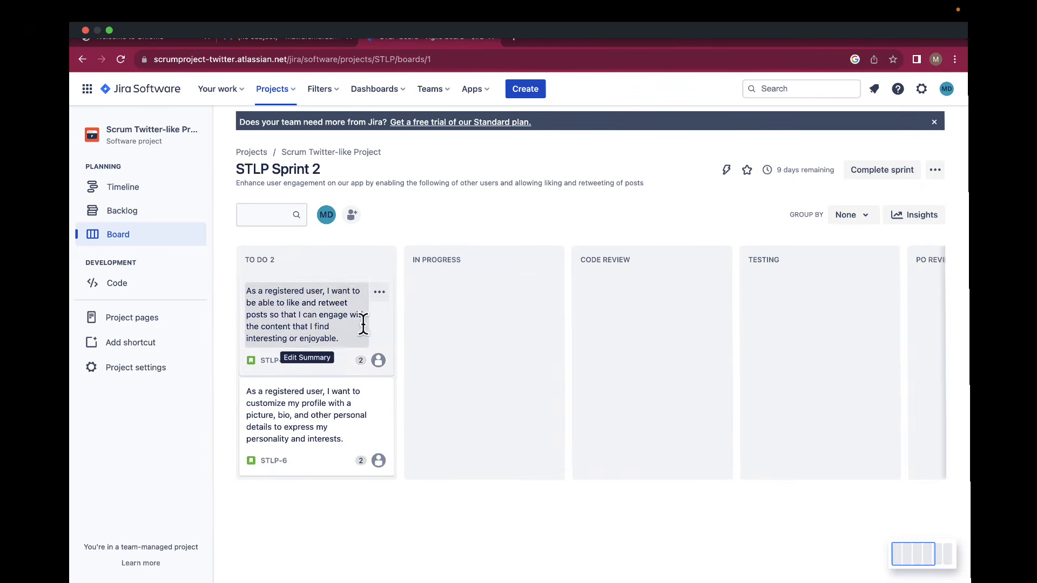
pyautogui.moveTo(387, 341); pyautogui.dragTo(525, 327)
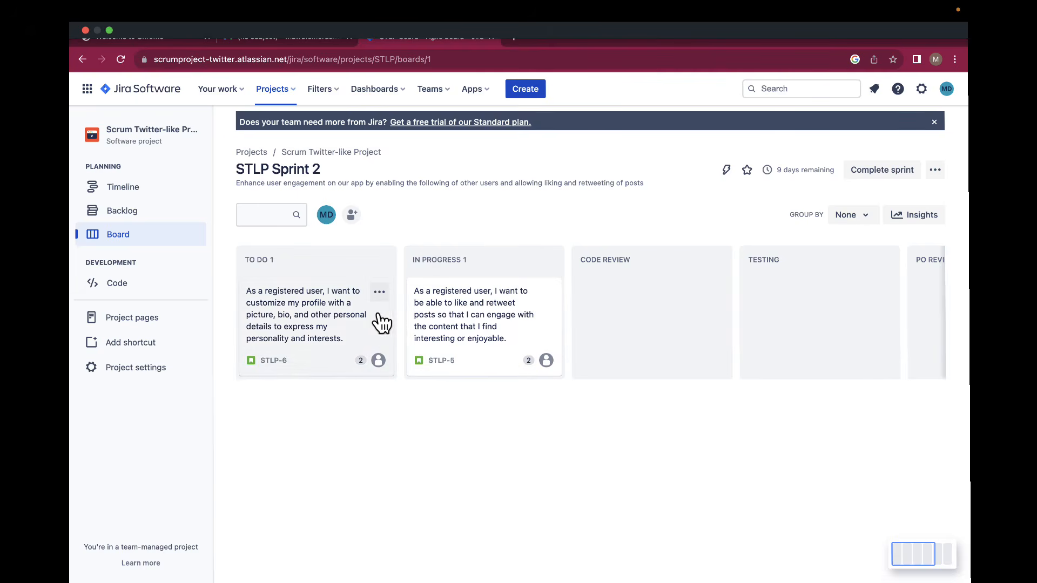
pyautogui.moveTo(393, 324); pyautogui.dragTo(511, 381)
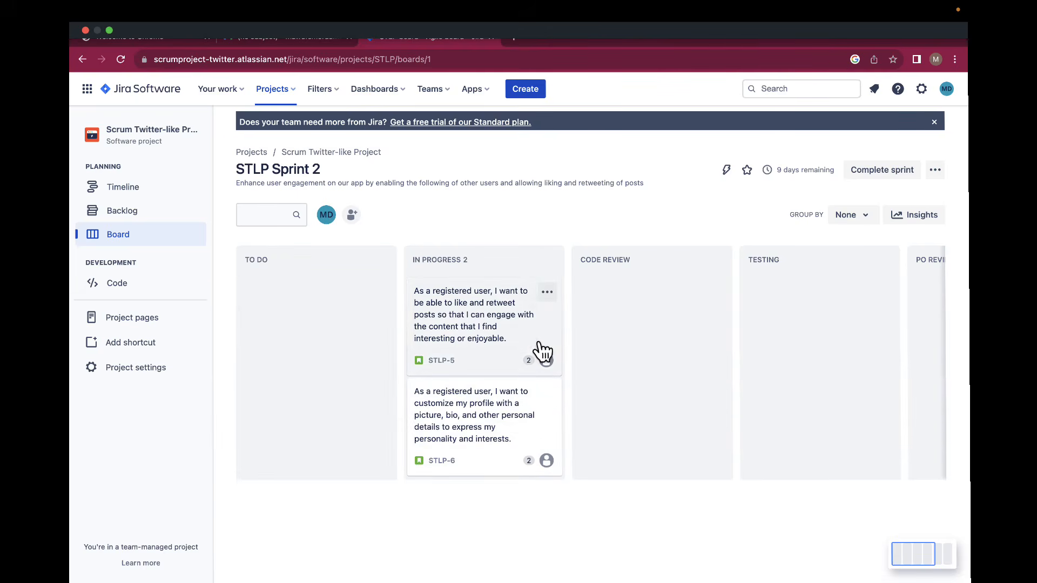
pyautogui.moveTo(557, 343); pyautogui.dragTo(679, 336)
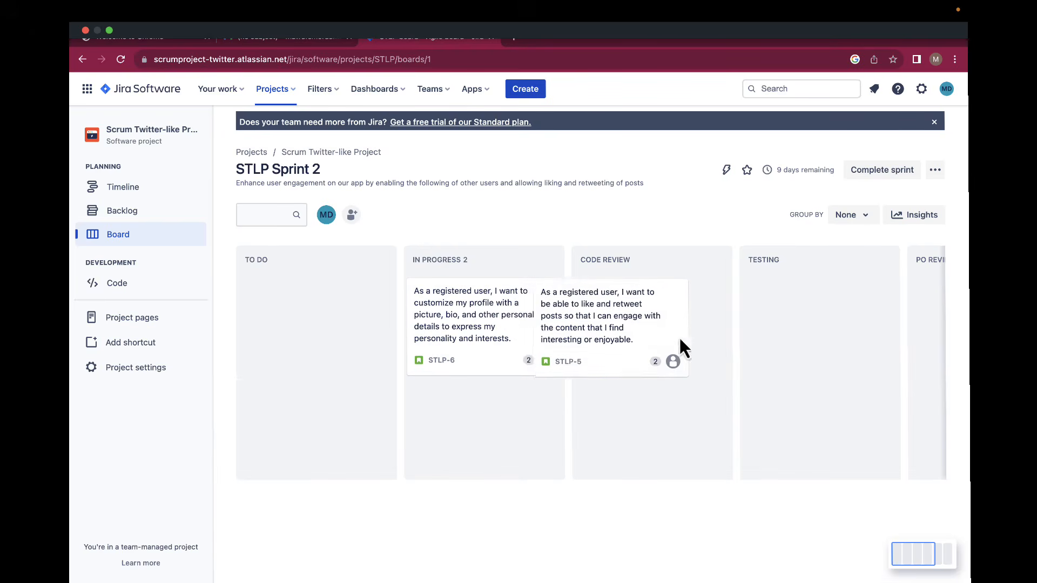
pyautogui.moveTo(509, 371); pyautogui.dragTo(646, 368)
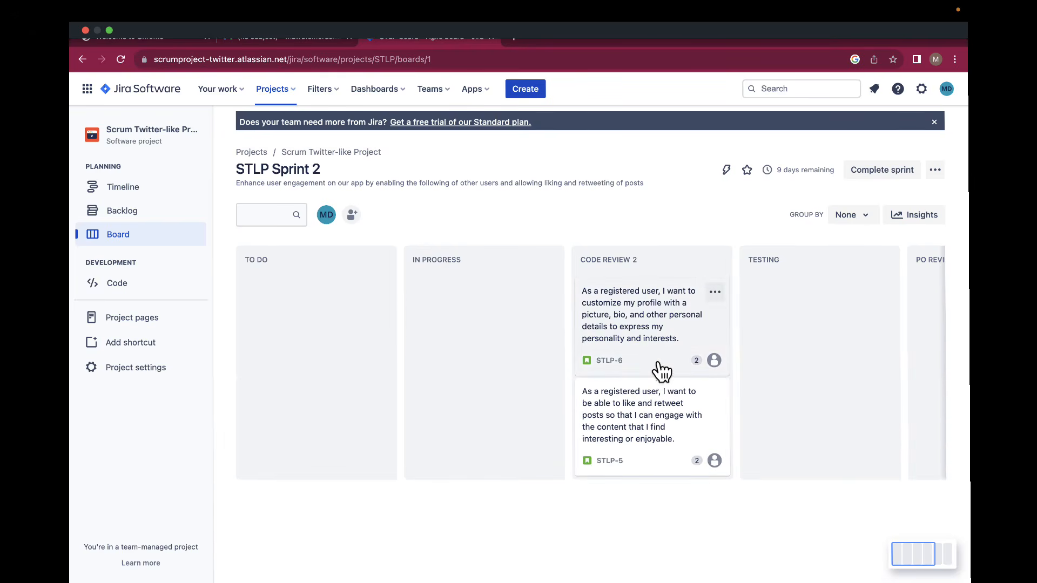
# Advance STLP-5 and STLP-6 through Testing and PO Review into Done.
pyautogui.hscroll(5, 659, 367)
pyautogui.moveTo(498, 364); pyautogui.dragTo(625, 356)
pyautogui.moveTo(499, 362); pyautogui.dragTo(634, 375)
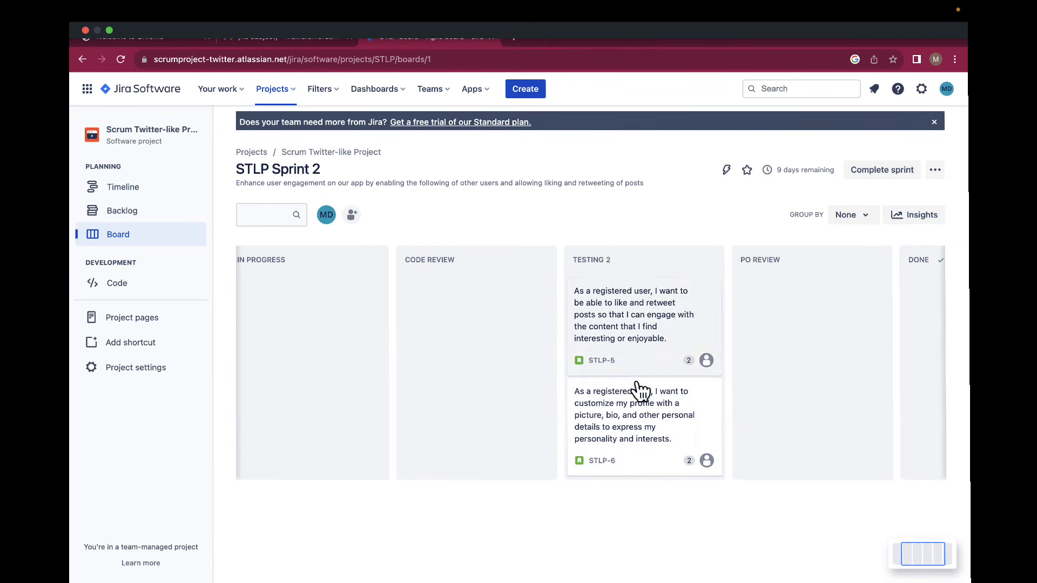
pyautogui.moveTo(653, 367); pyautogui.dragTo(771, 358)
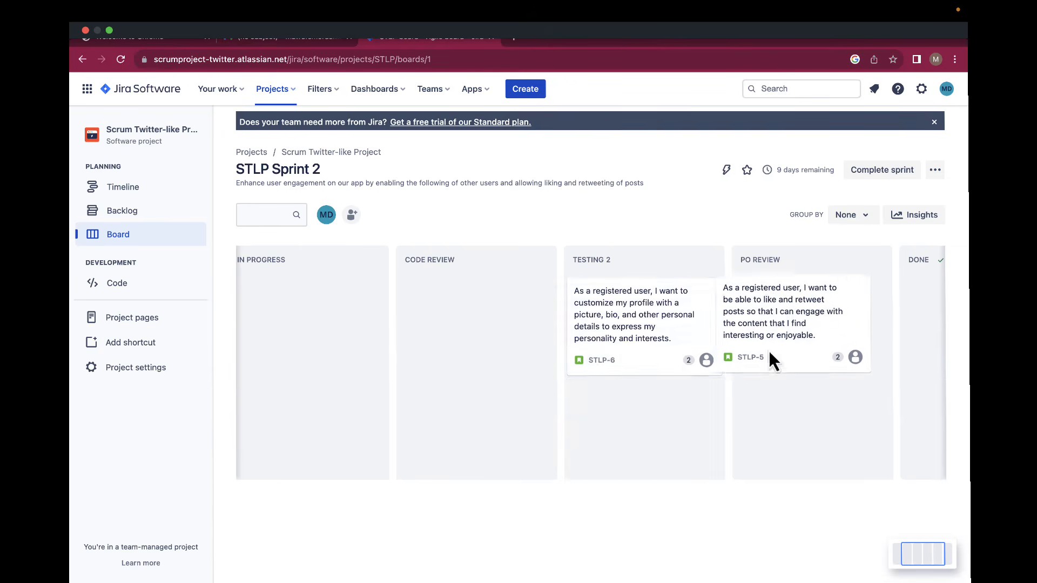
pyautogui.moveTo(664, 365); pyautogui.dragTo(786, 386)
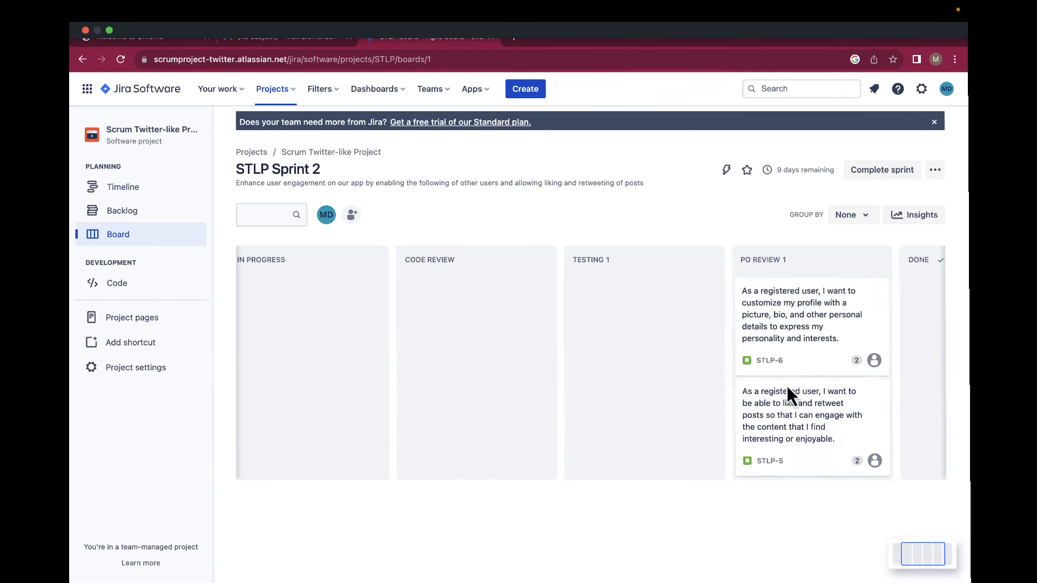
pyautogui.hscroll(5, 787, 384)
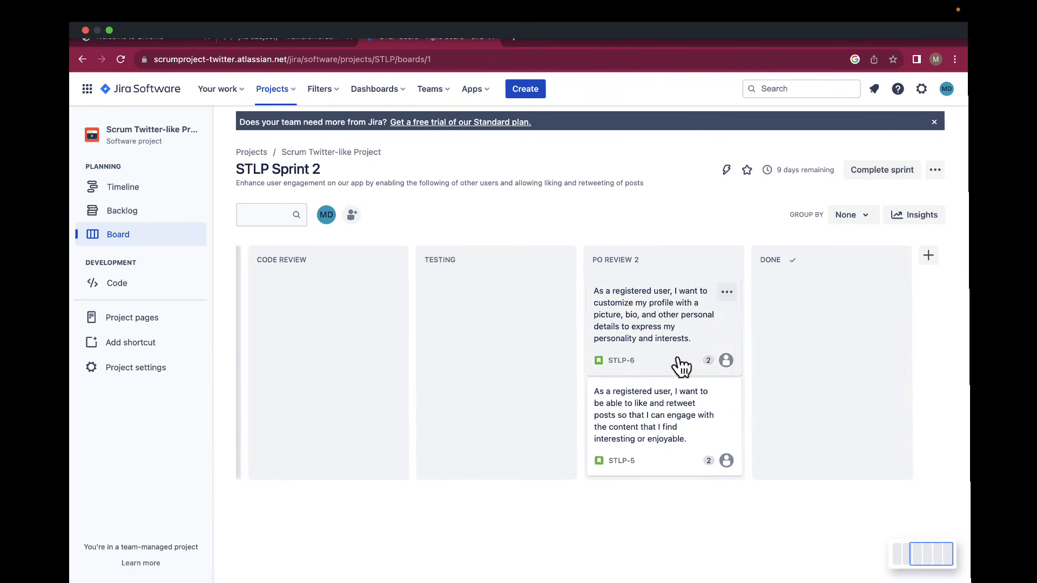
pyautogui.moveTo(679, 363); pyautogui.dragTo(803, 354)
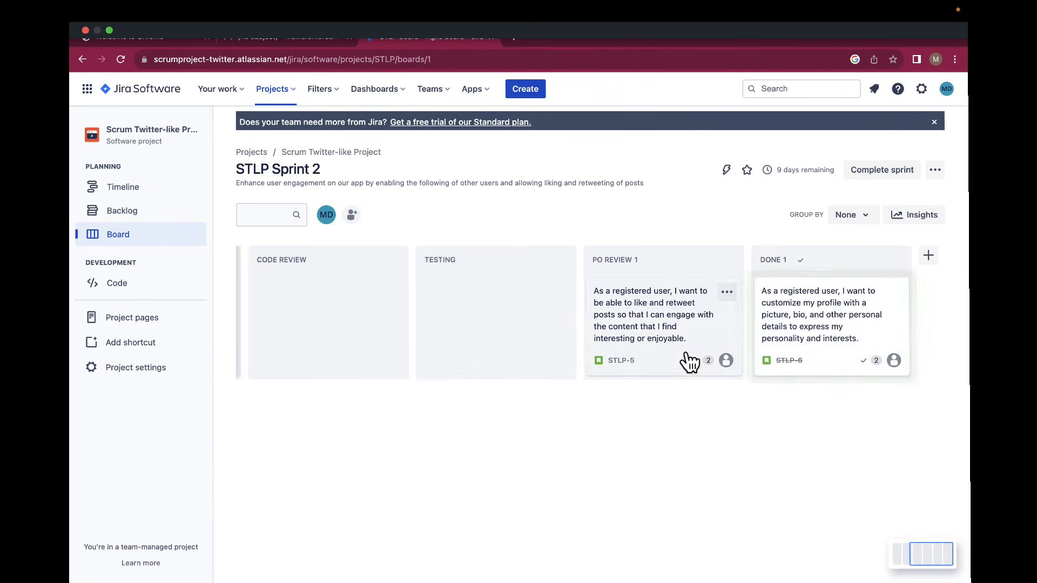
pyautogui.moveTo(682, 371); pyautogui.dragTo(808, 389)
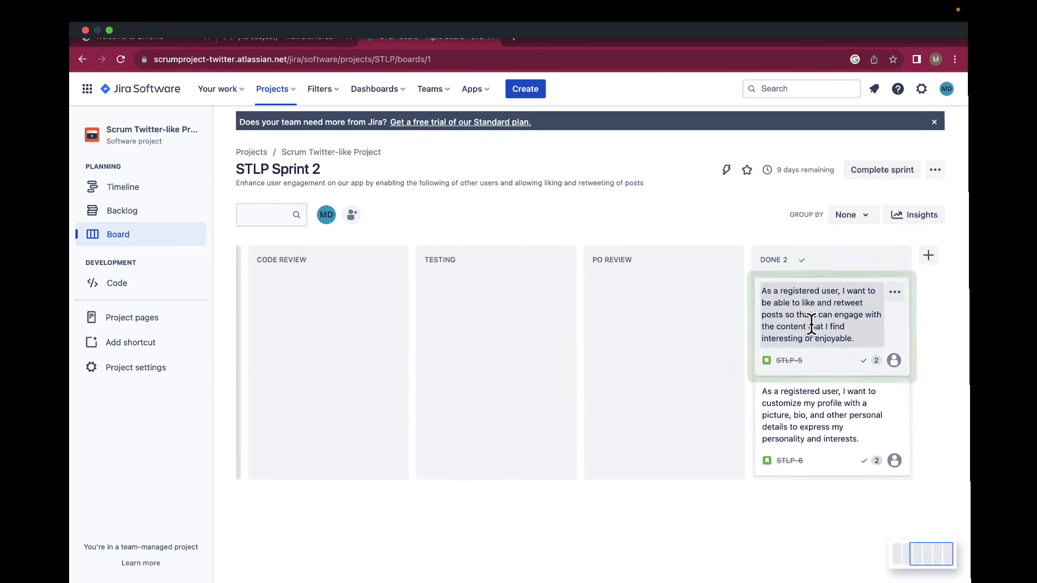
pyautogui.hscroll(-5, 812, 325)
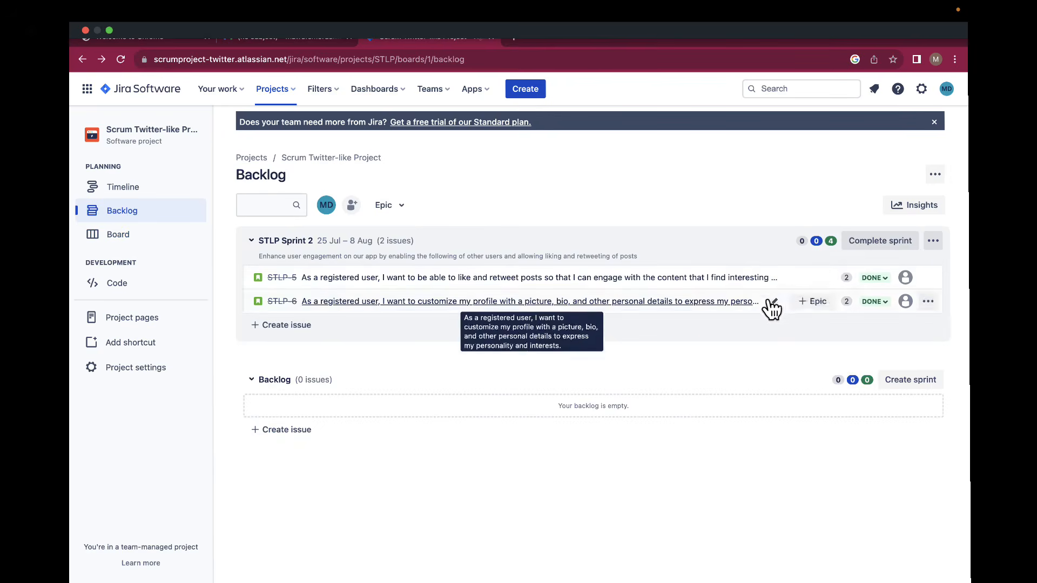
# Complete STLP Sprint 2 and confirm it, leaving an empty STLP Sprint 3 in the backlog.
pyautogui.click(871, 250)
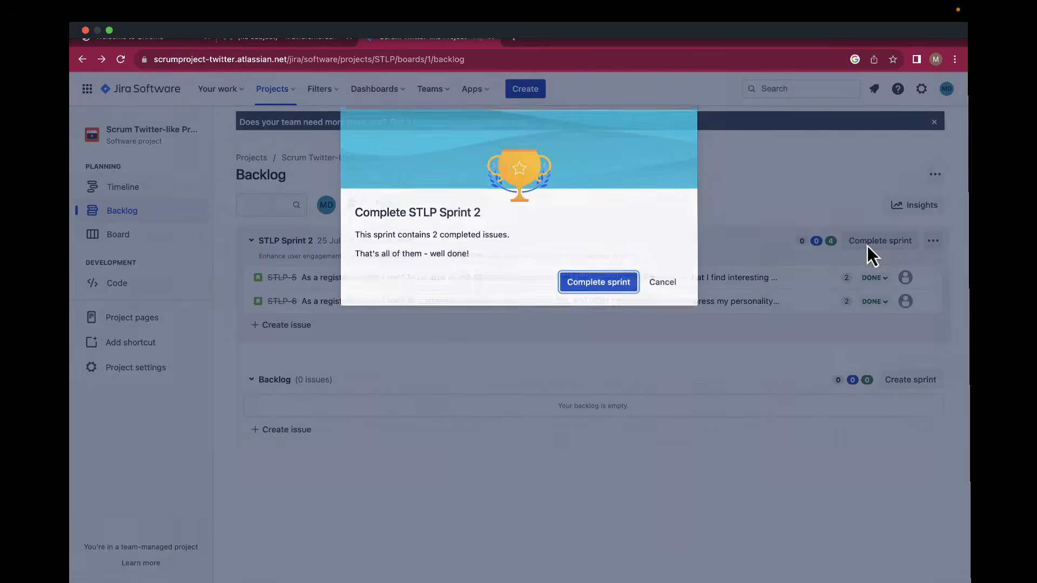
pyautogui.click(603, 281)
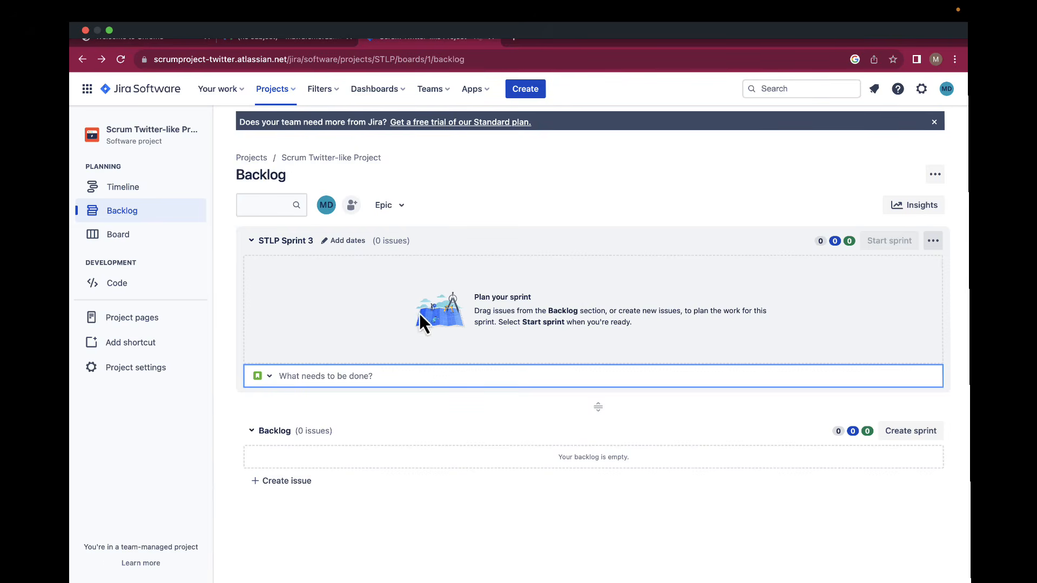
pyautogui.moveTo(582, 10)
# Turn on the Epic panel beside the STLP backlog.
pyautogui.click(405, 214)
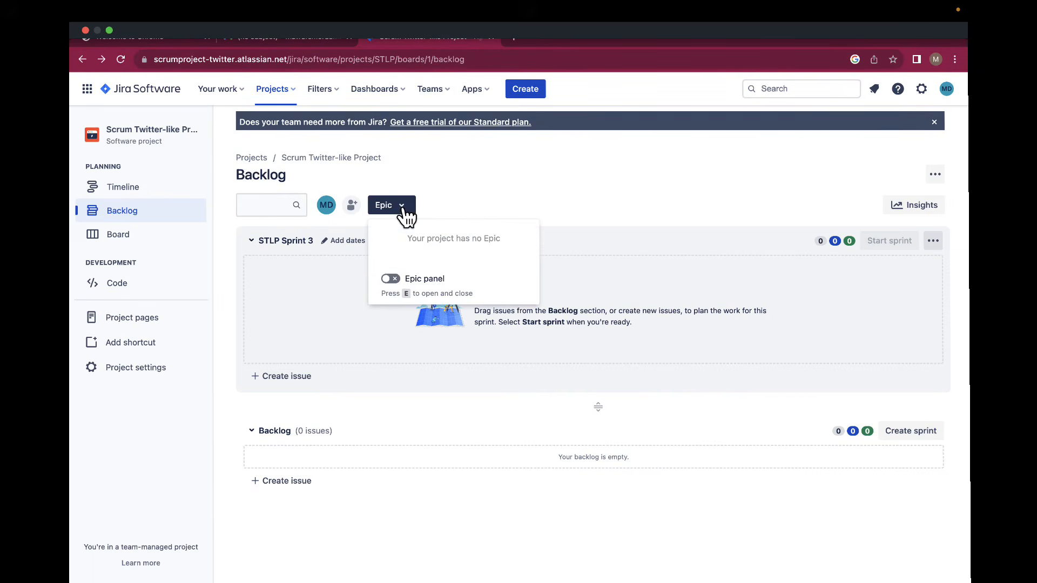
pyautogui.click(398, 280)
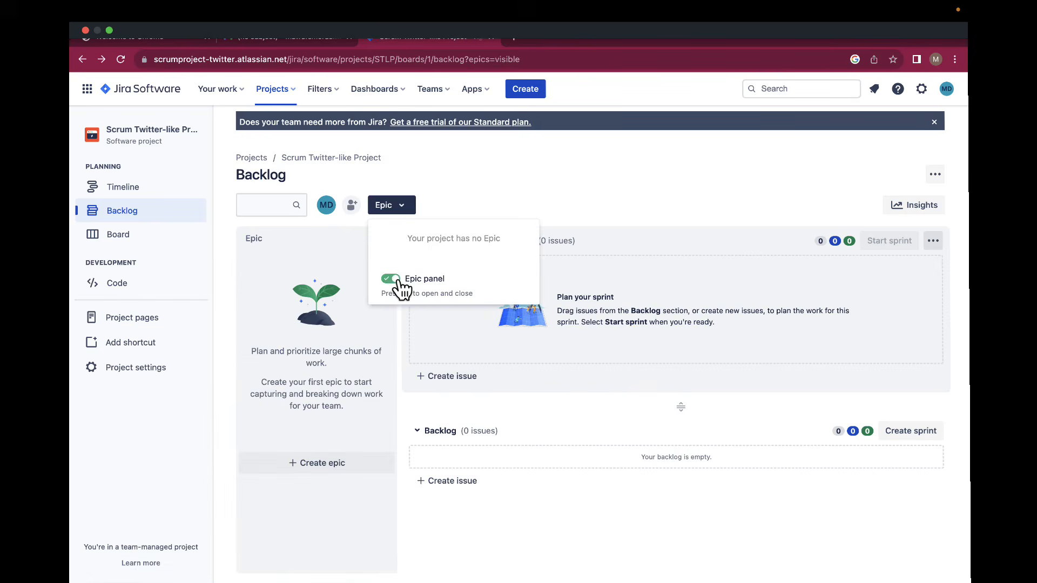
pyautogui.click(294, 277)
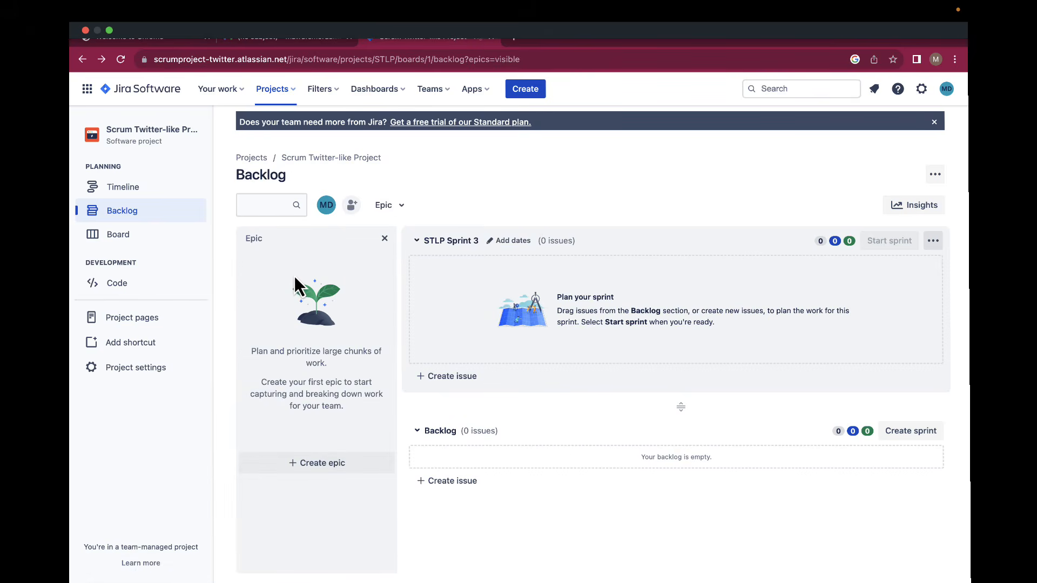
# Create a new epic named 'Direct Messaging Feature'.
pyautogui.click(306, 474)
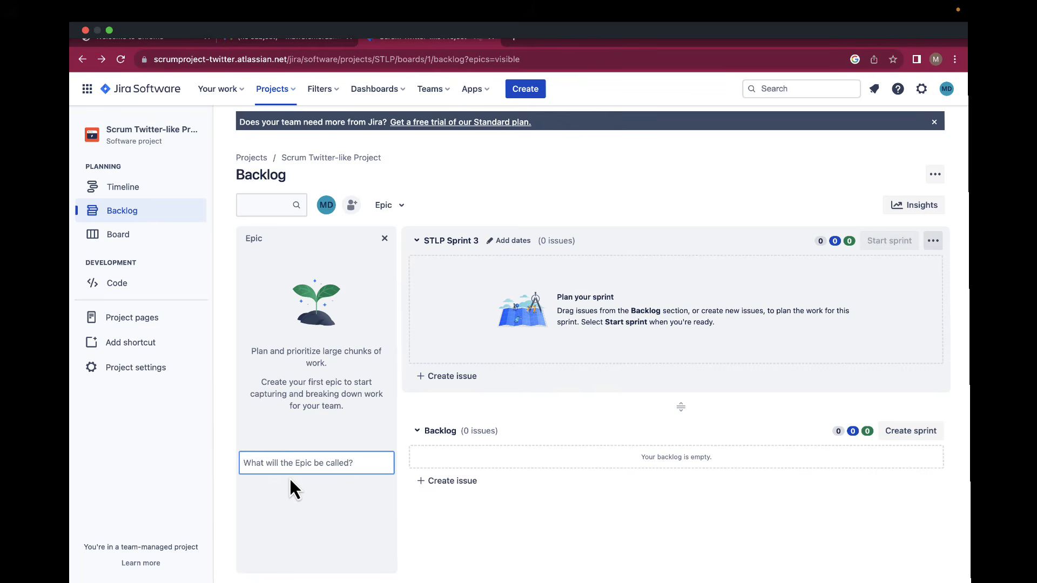
pyautogui.write('Direct Messaging')
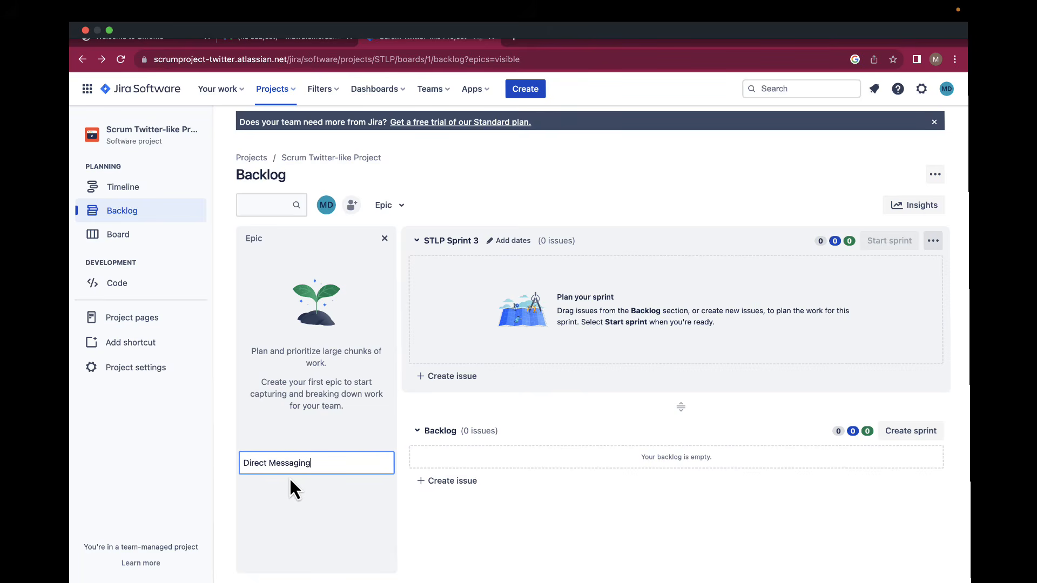
pyautogui.write('Feature')
pyautogui.press('Return')
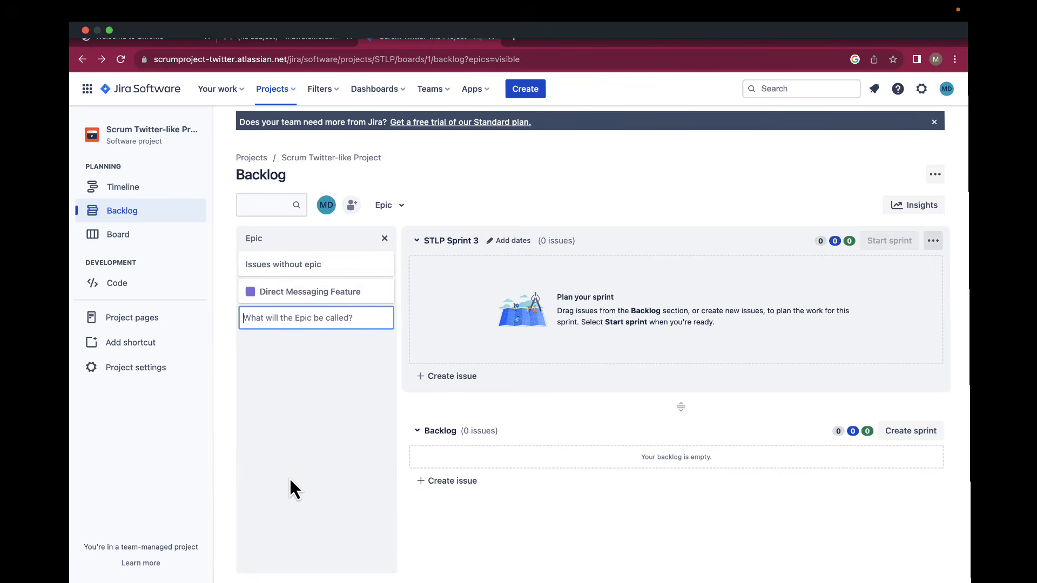
# Select the Direct Messaging Feature epic in the Epic panel to filter the backlog to it.
pyautogui.click(281, 293)
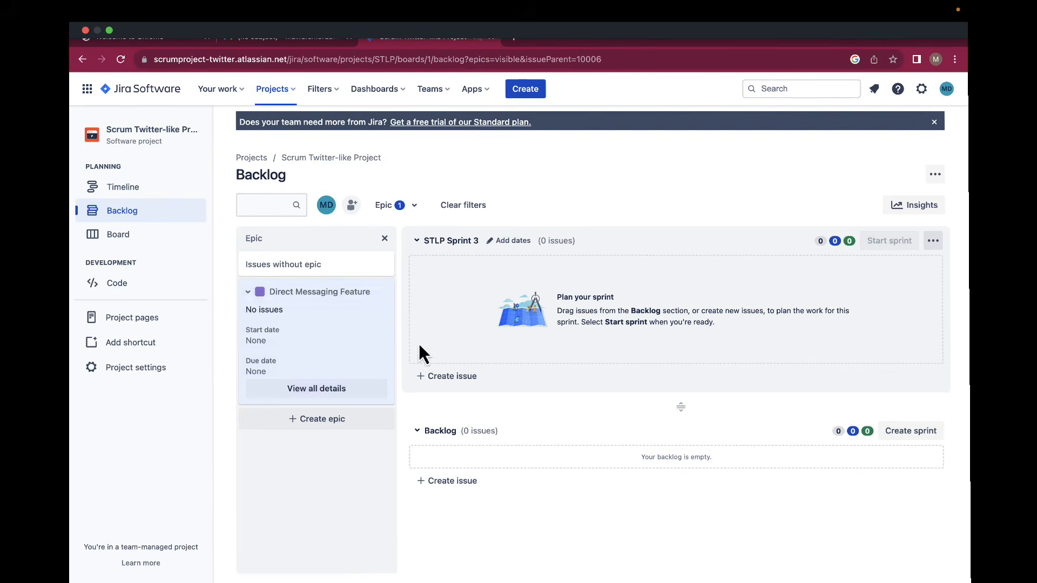
# From the epic's details, add child story STLP-8 about sending direct messages to another user.
pyautogui.click(339, 392)
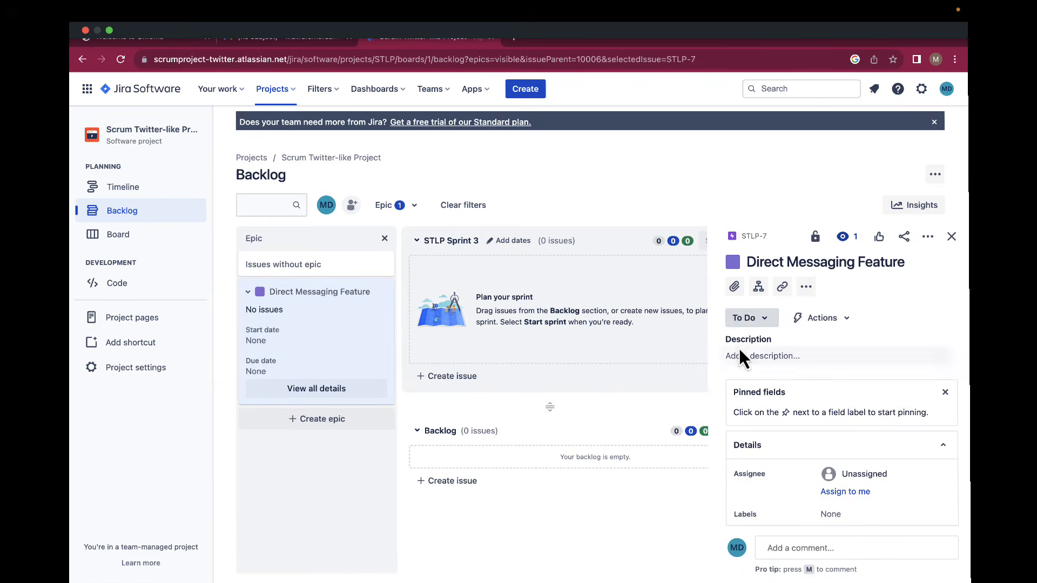
pyautogui.click(759, 288)
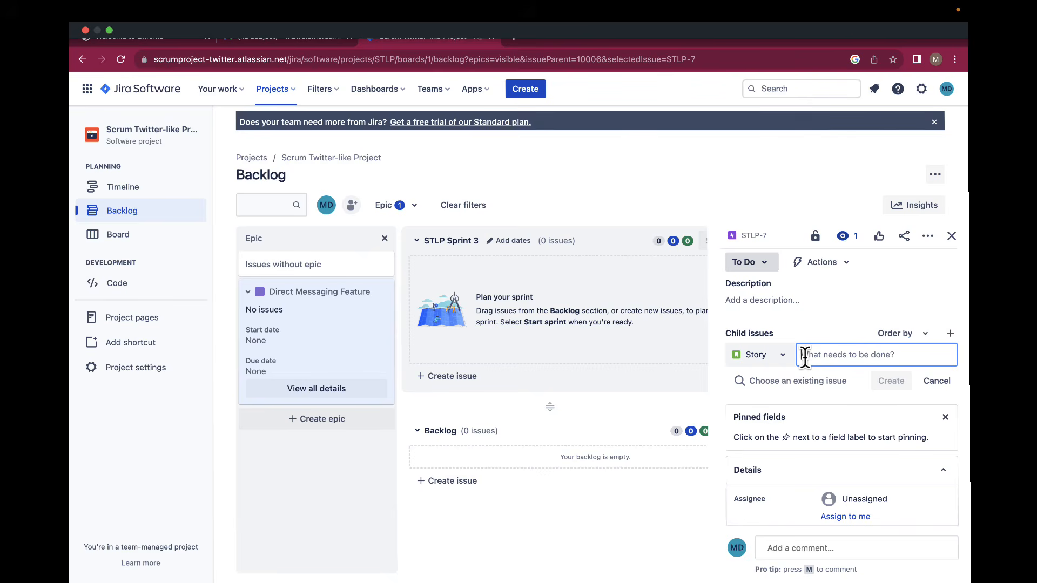
pyautogui.write('As')
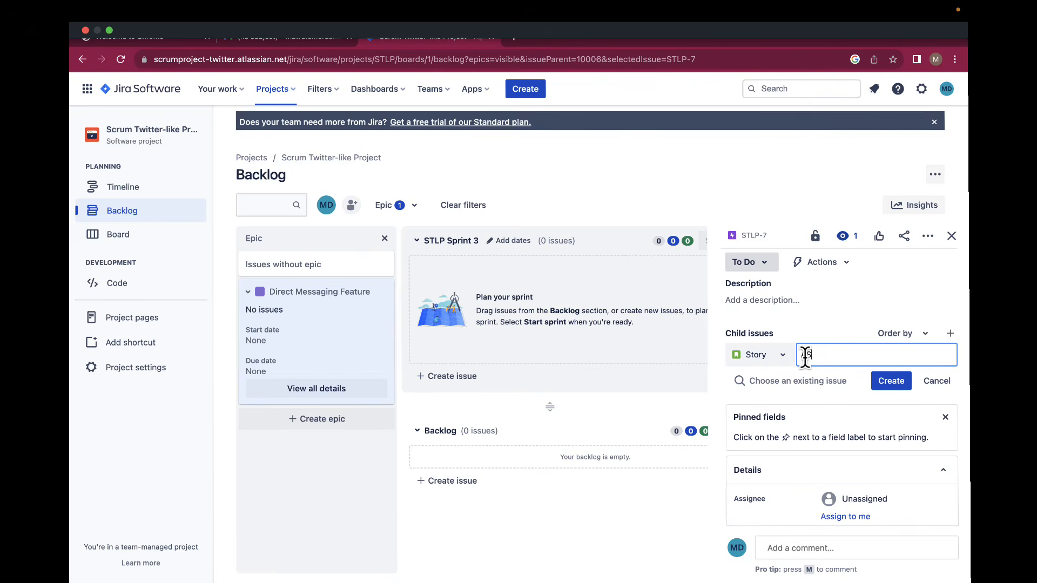
pyautogui.press('BackSpace')
pyautogui.write('s')
pyautogui.write(' a registered ')
pyautogui.write('user')
pyautogui.write(', I want to be ')
pyautogui.write('able to send')
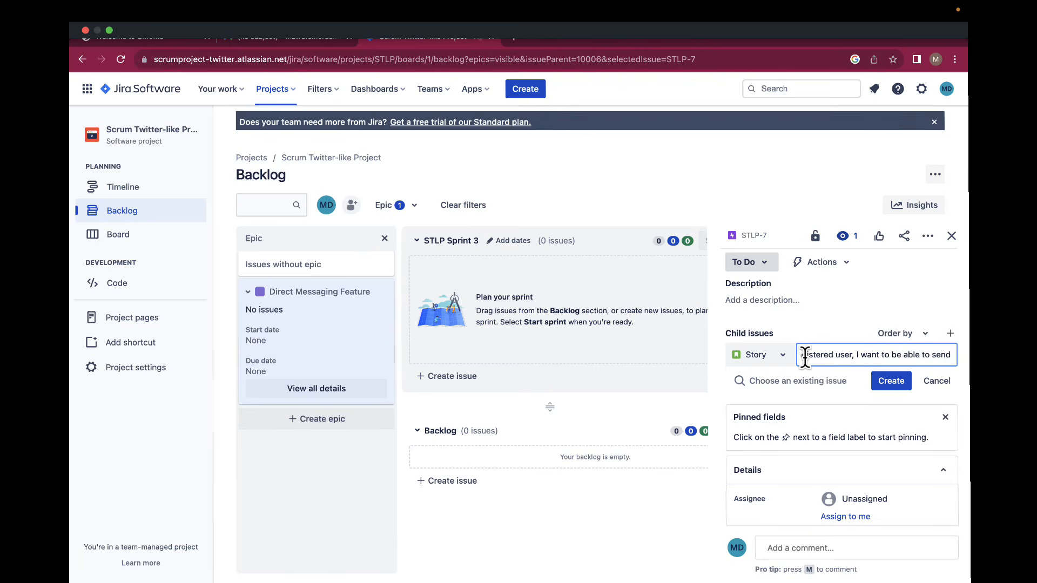
pyautogui.write(' direct messa')
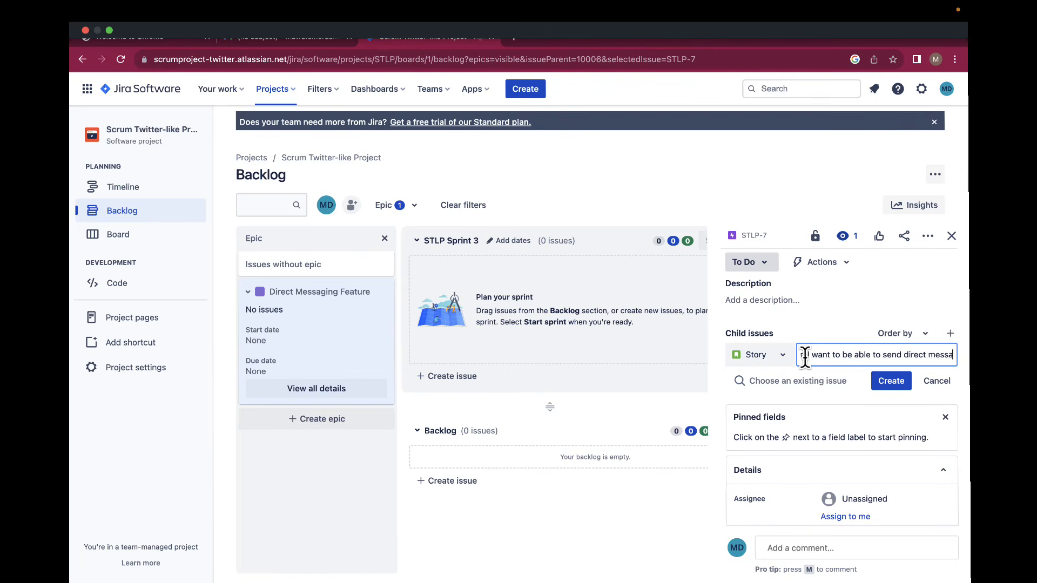
pyautogui.write('ge to another us')
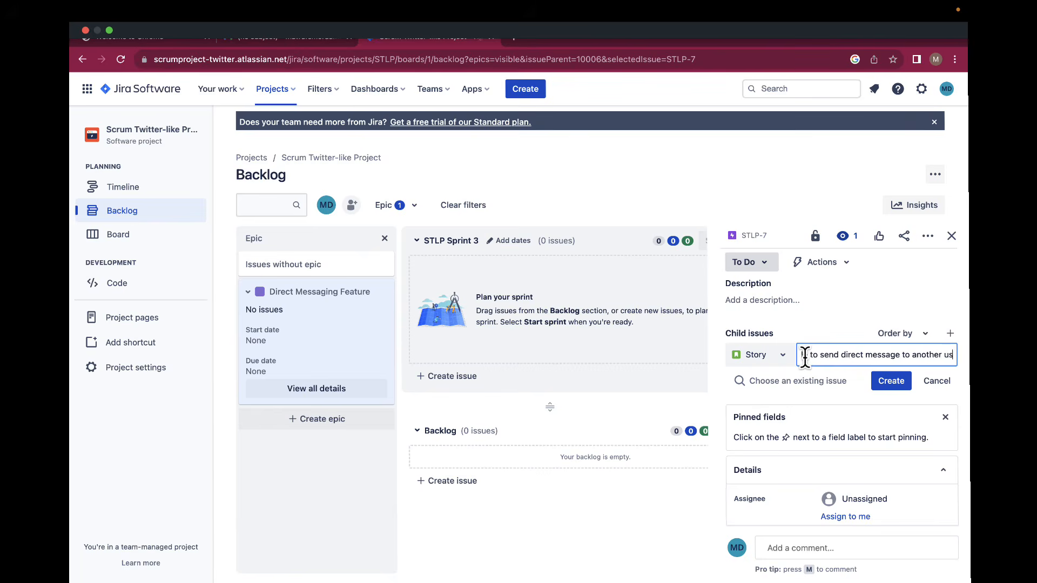
pyautogui.write('er so i can')
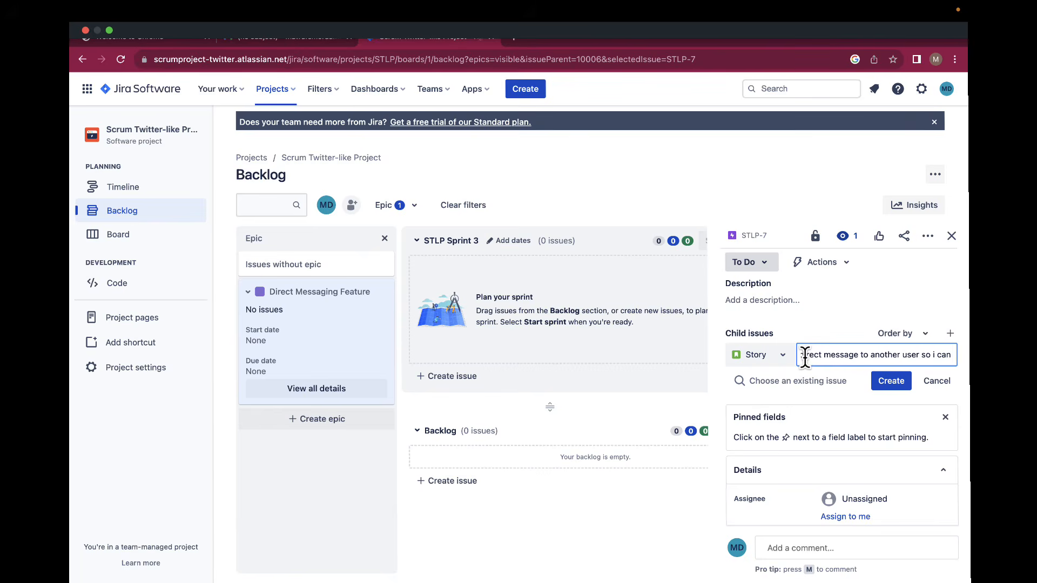
pyautogui.write(' communic')
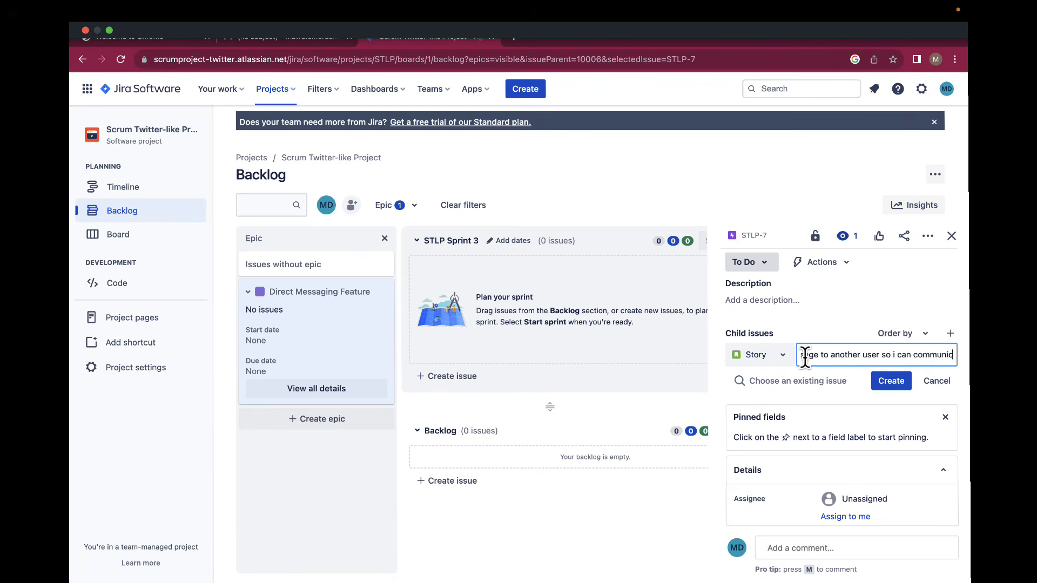
pyautogui.write('ate with them p')
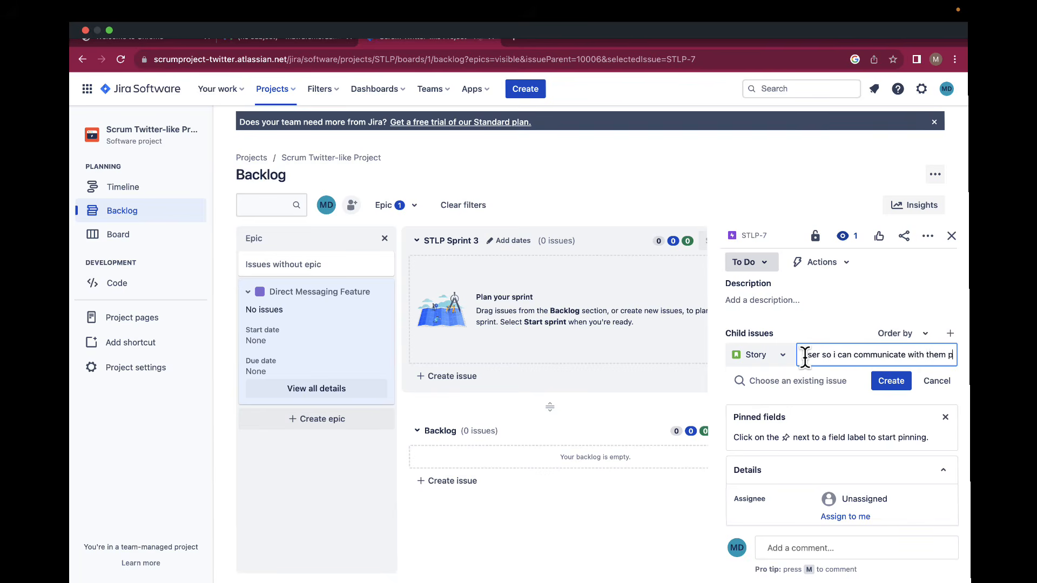
pyautogui.write('rivately')
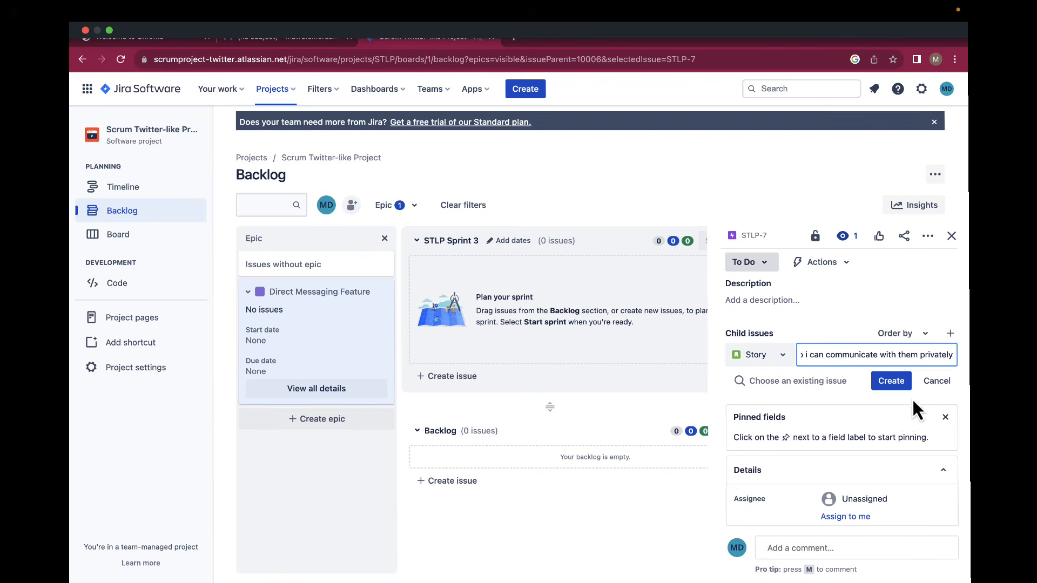
pyautogui.click(891, 381)
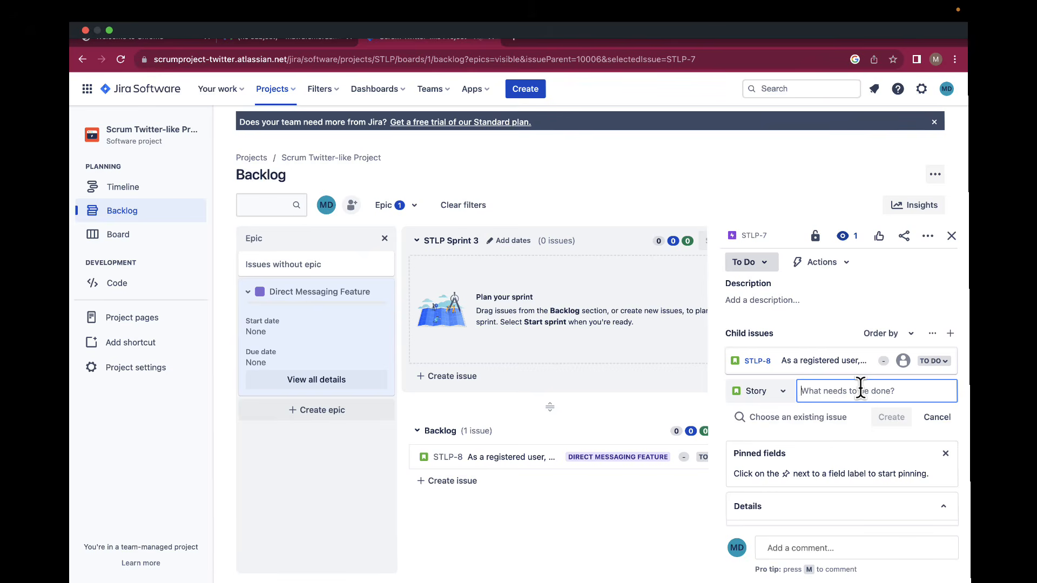
# Add child stories STLP-9 about receiving direct messages and STLP-10 about deleting them.
pyautogui.write('As a')
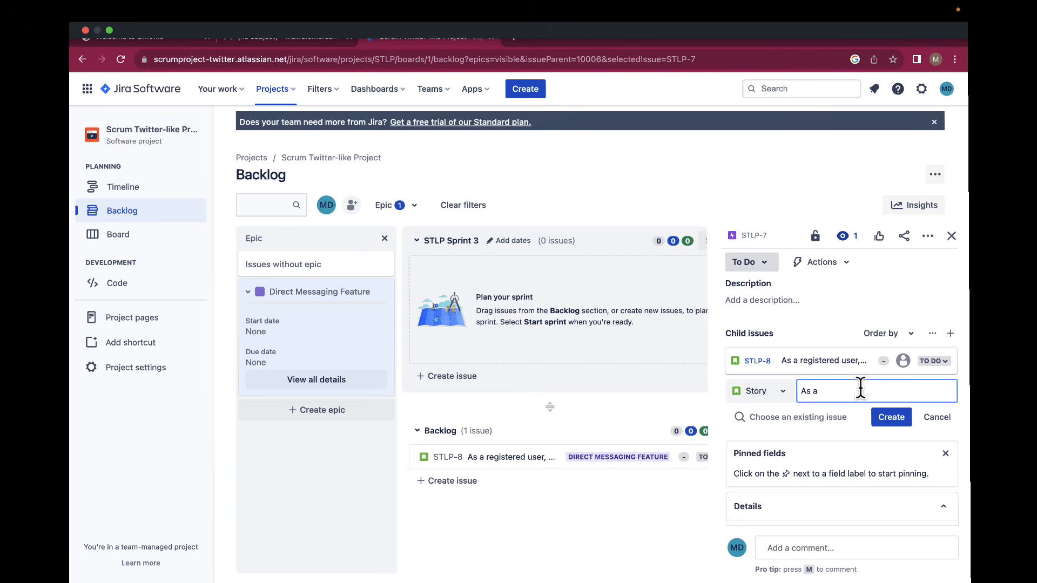
pyautogui.write(' registered user')
pyautogui.write(', I want to receiv')
pyautogui.write('e direct mess')
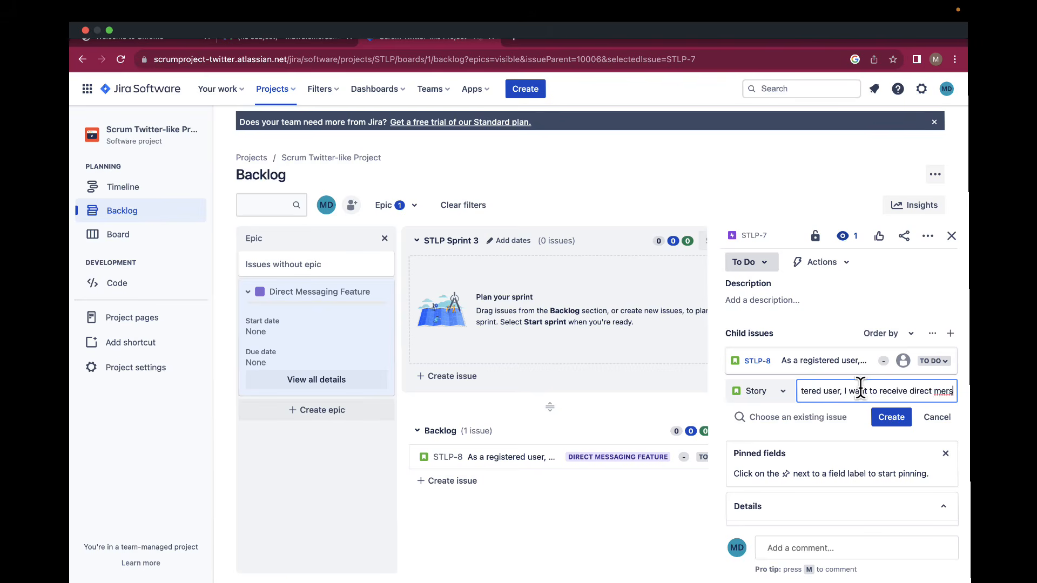
pyautogui.write('age from an')
pyautogui.write('other ')
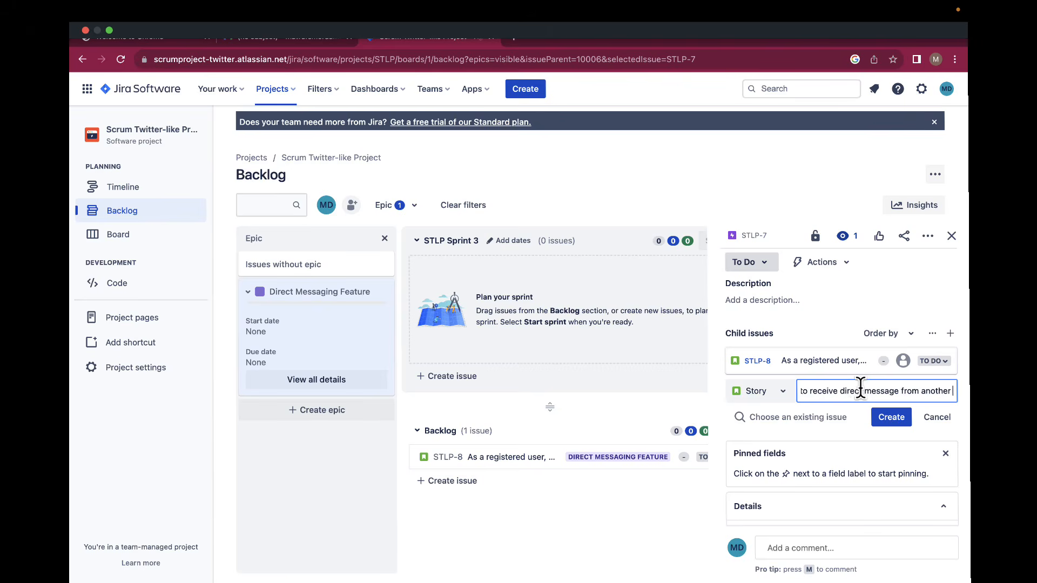
pyautogui.write('user so i dan')
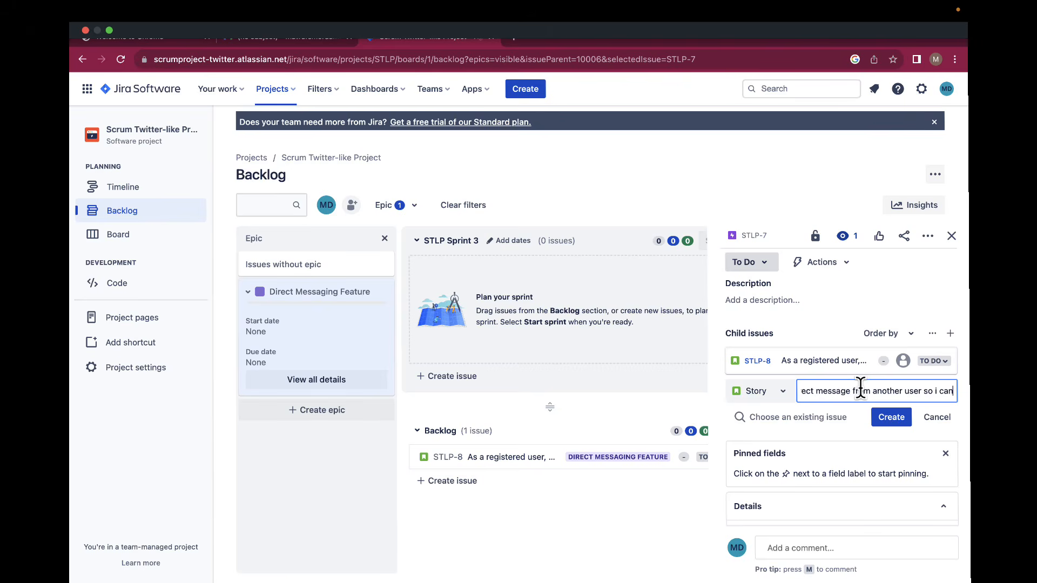
pyautogui.write(' communicate with them privately')
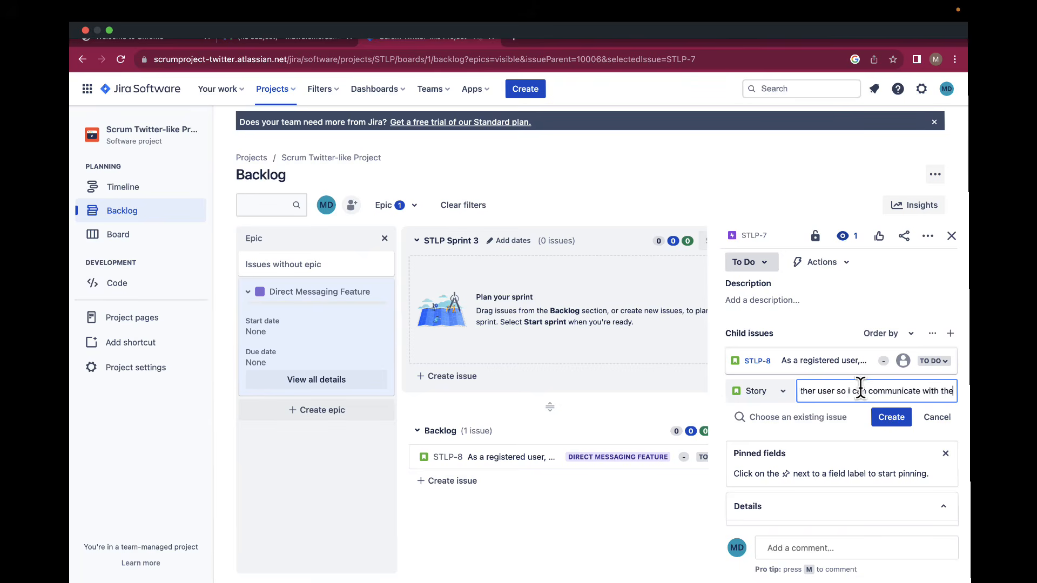
pyautogui.click(882, 423)
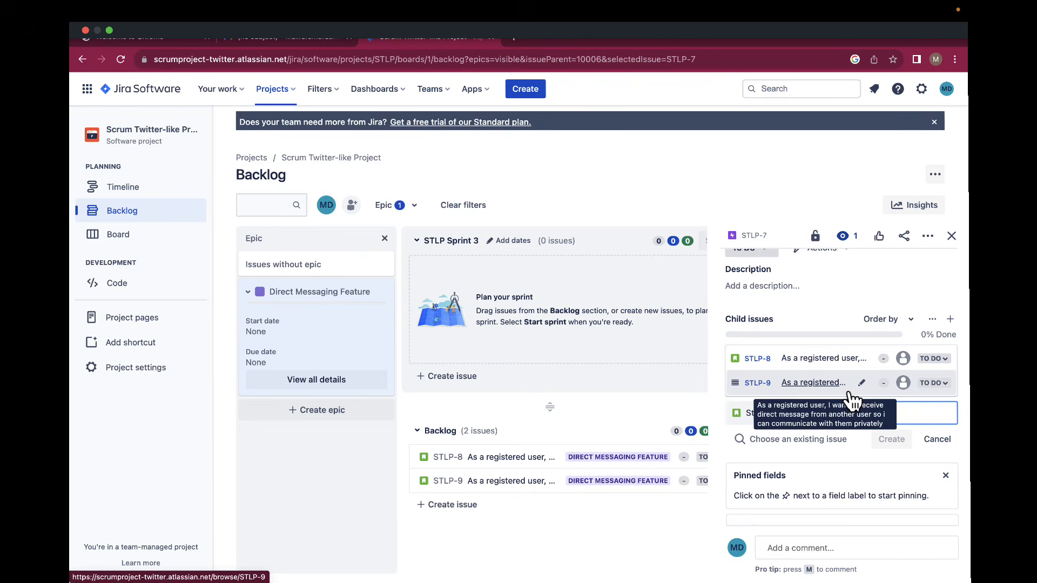
pyautogui.write('A')
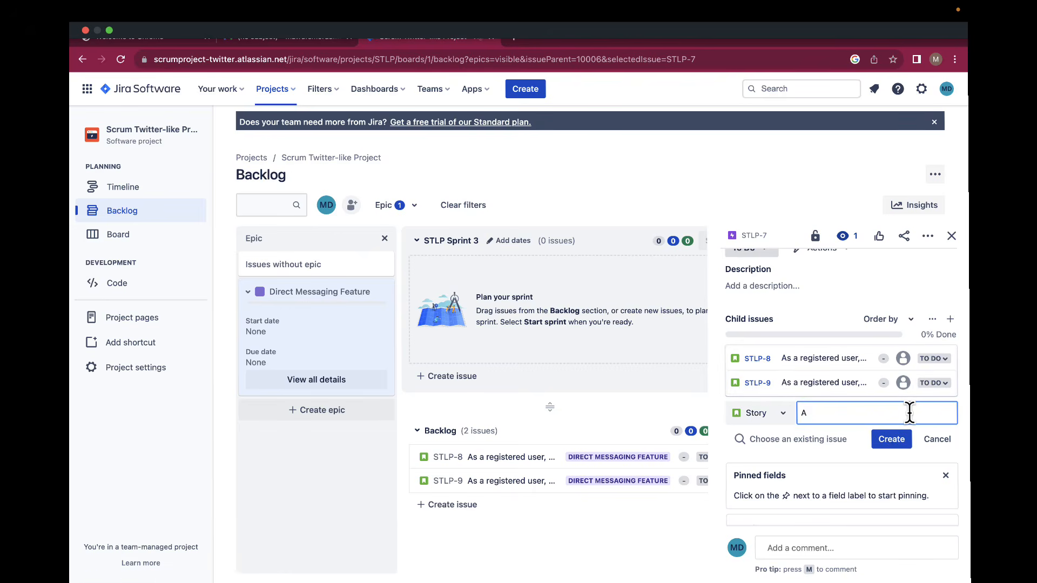
pyautogui.write('s a user')
pyautogui.write(', I want ')
pyautogui.write('to delte a direct')
pyautogui.write(' message')
pyautogui.write(' i have recieve')
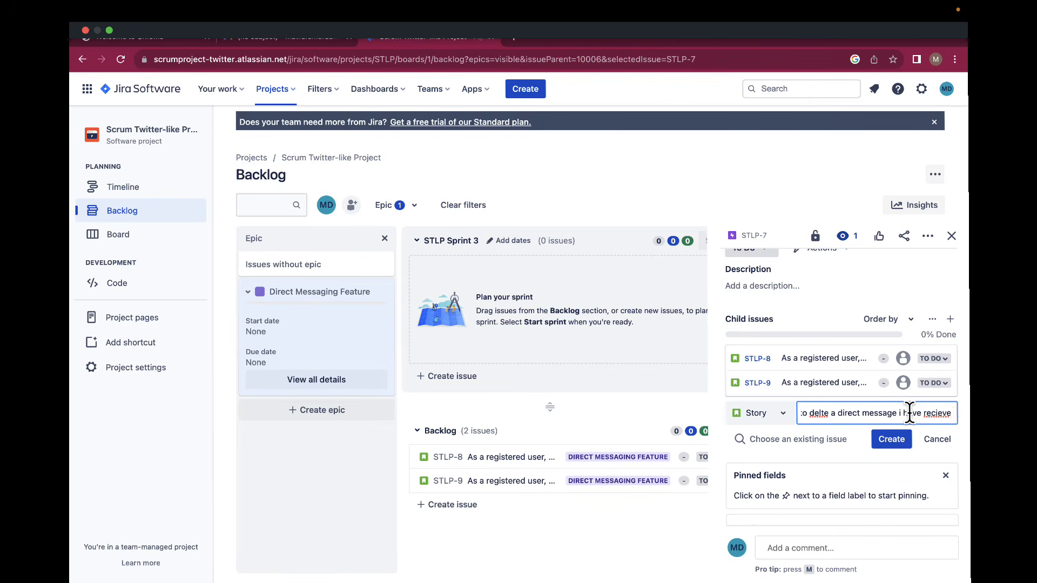
pyautogui.write(' or sent')
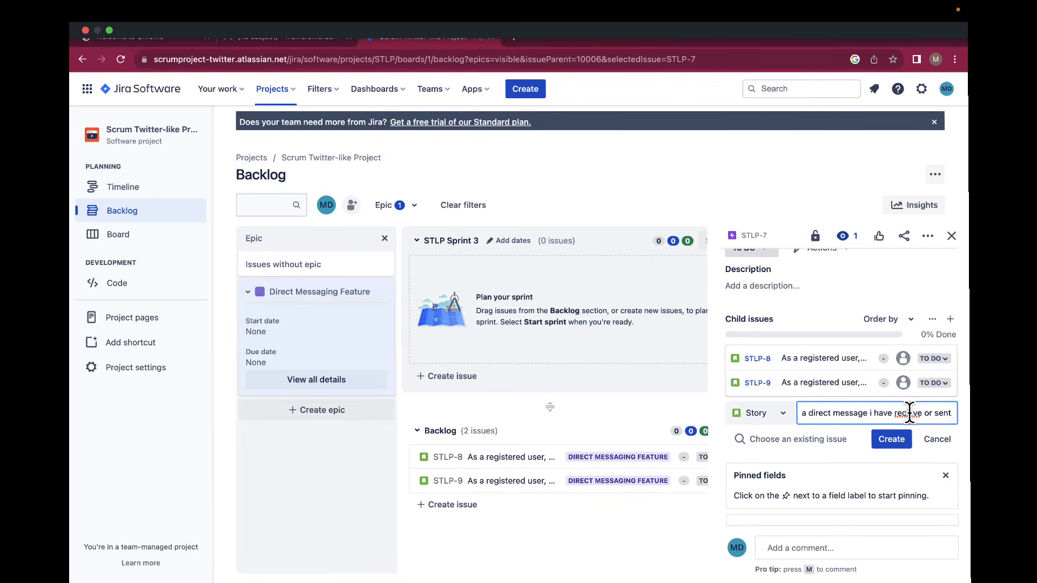
pyautogui.write(' so i can manage my message history')
pyautogui.click(898, 444)
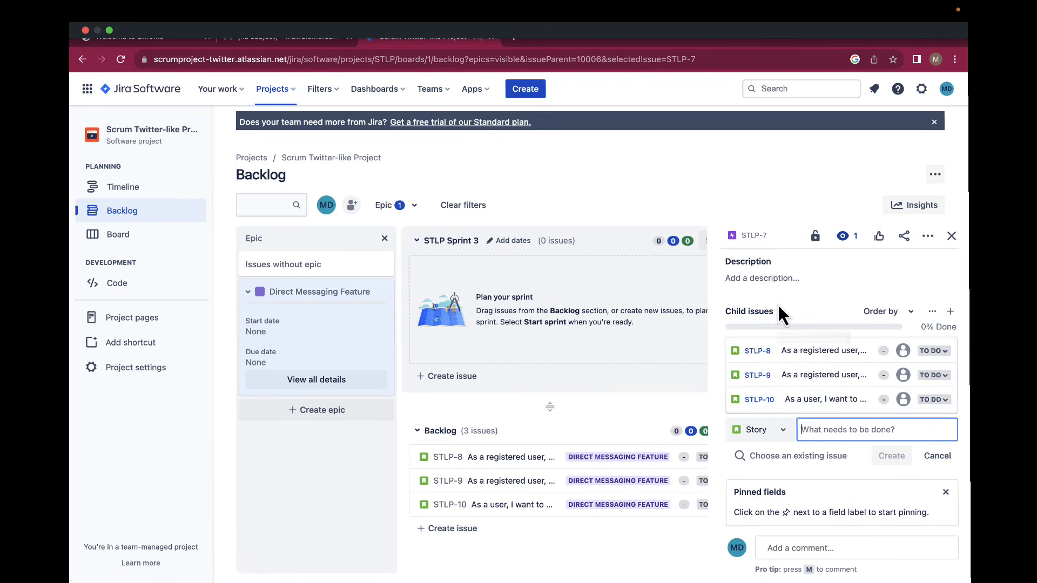
pyautogui.scroll(2, 777, 304)
pyautogui.scroll(-3, 778, 303)
pyautogui.click(815, 236)
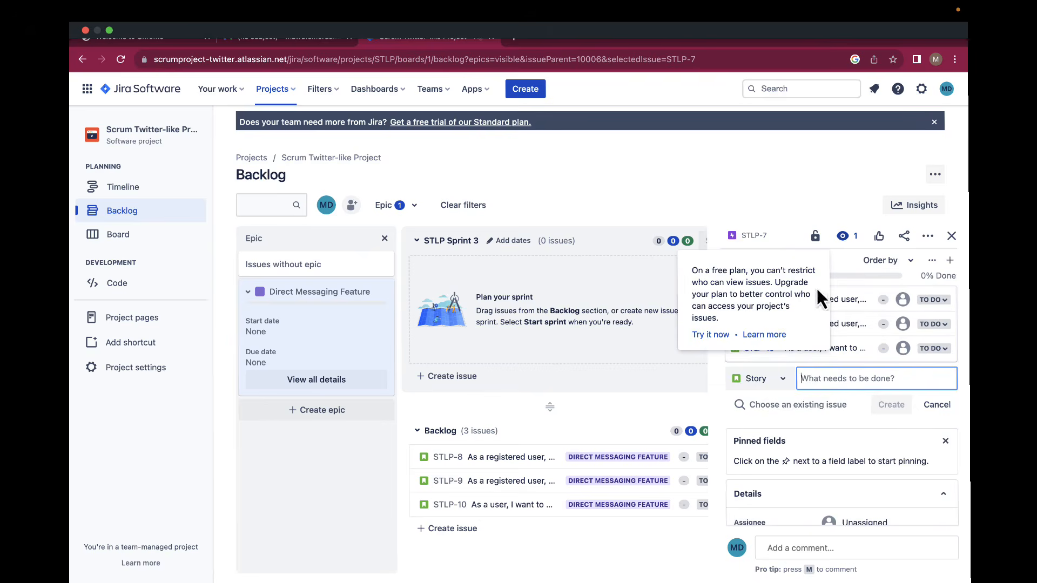
# Estimate STLP-8, STLP-9 and STLP-10 at 2, 5 and 8 story points.
pyautogui.click(951, 236)
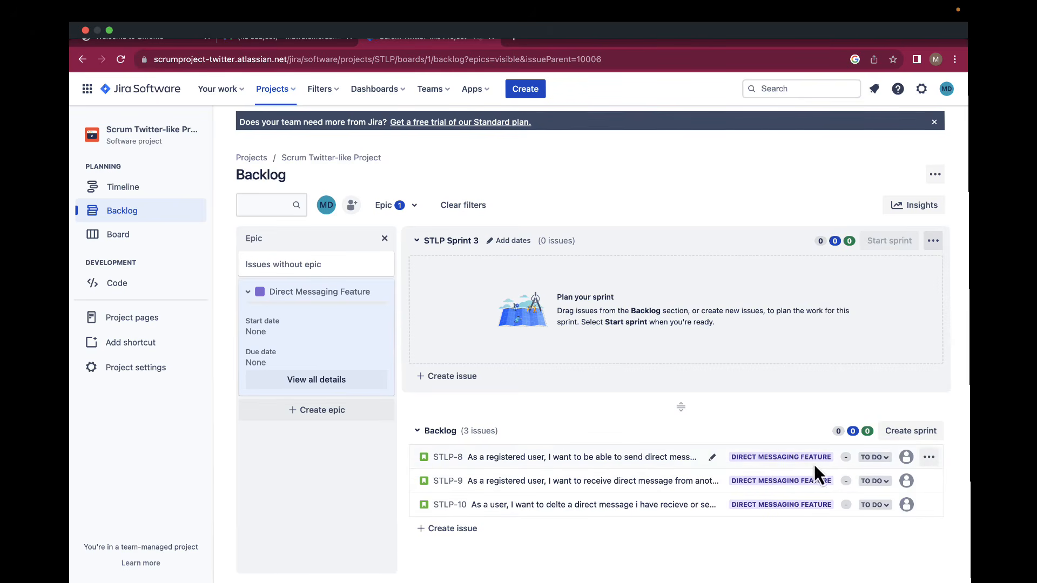
pyautogui.click(845, 457)
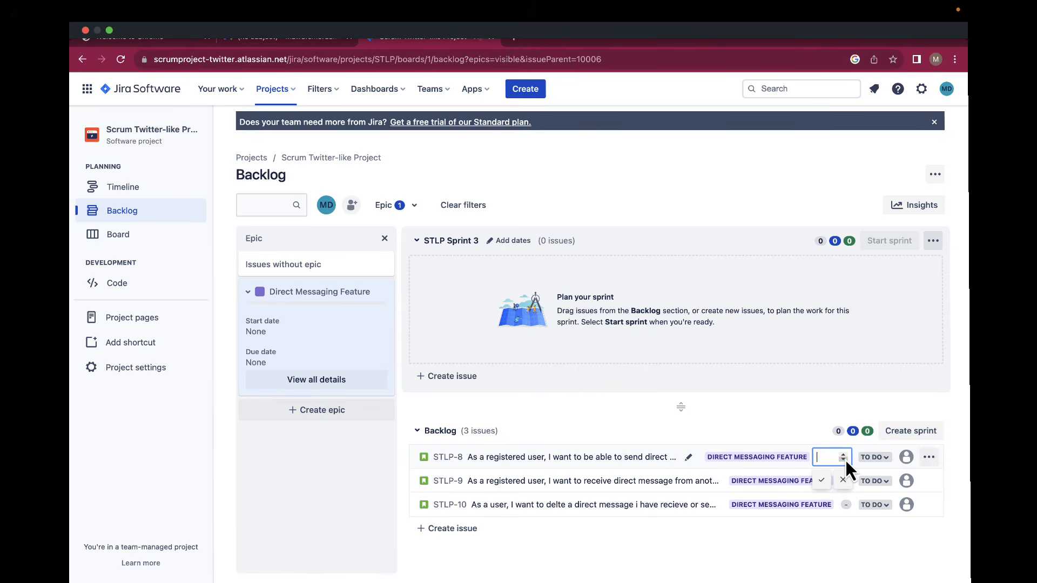
pyautogui.write('2')
pyautogui.press('Return')
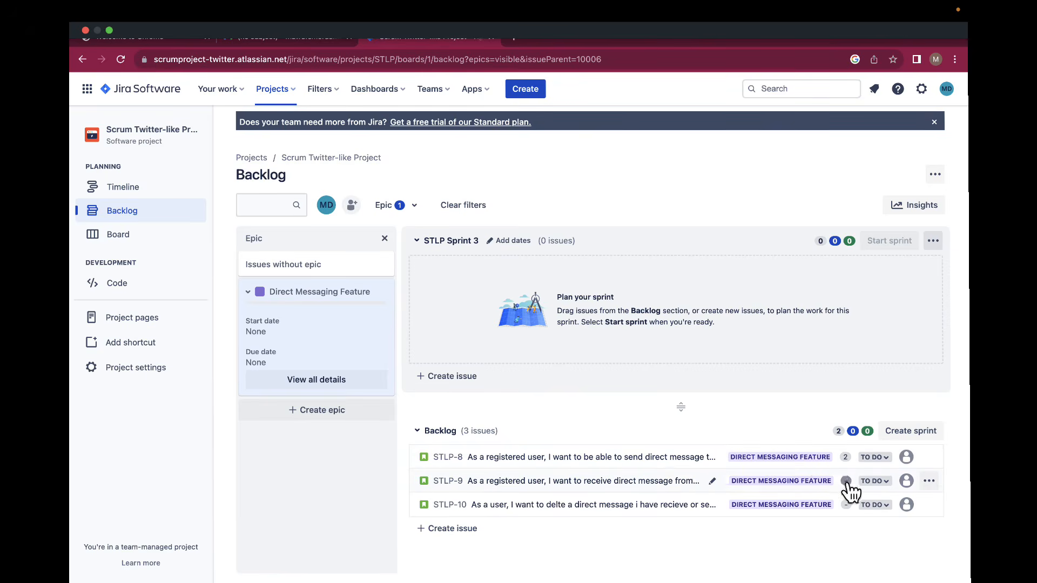
pyautogui.click(846, 481)
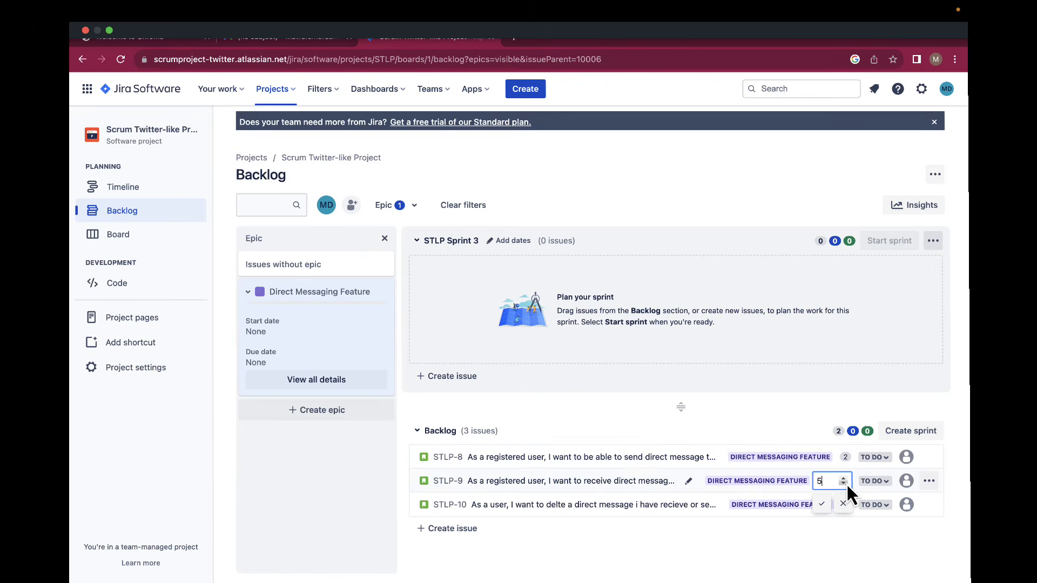
pyautogui.press('Return')
pyautogui.click(847, 505)
pyautogui.write('8')
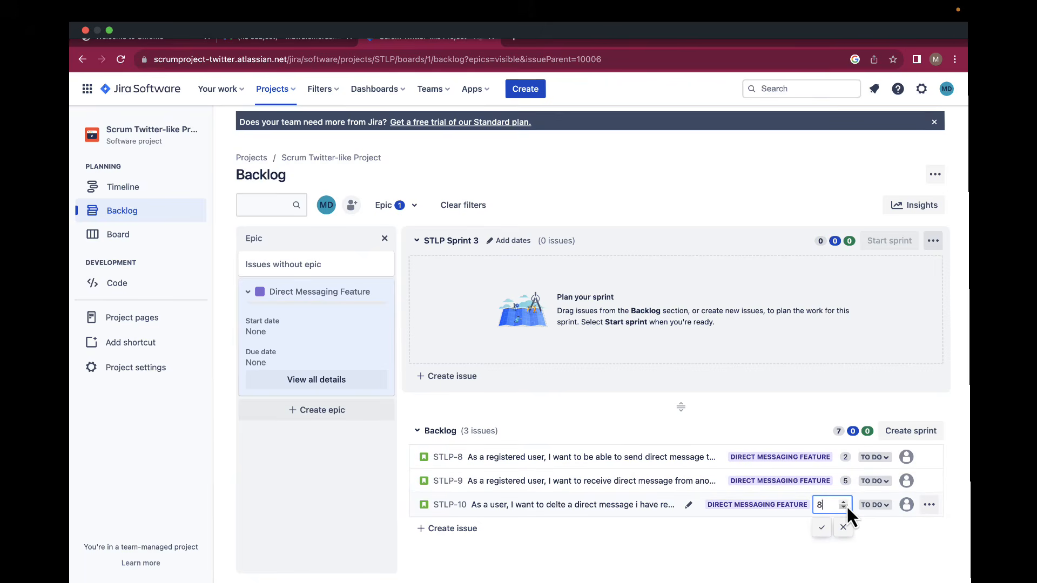
pyautogui.click(822, 529)
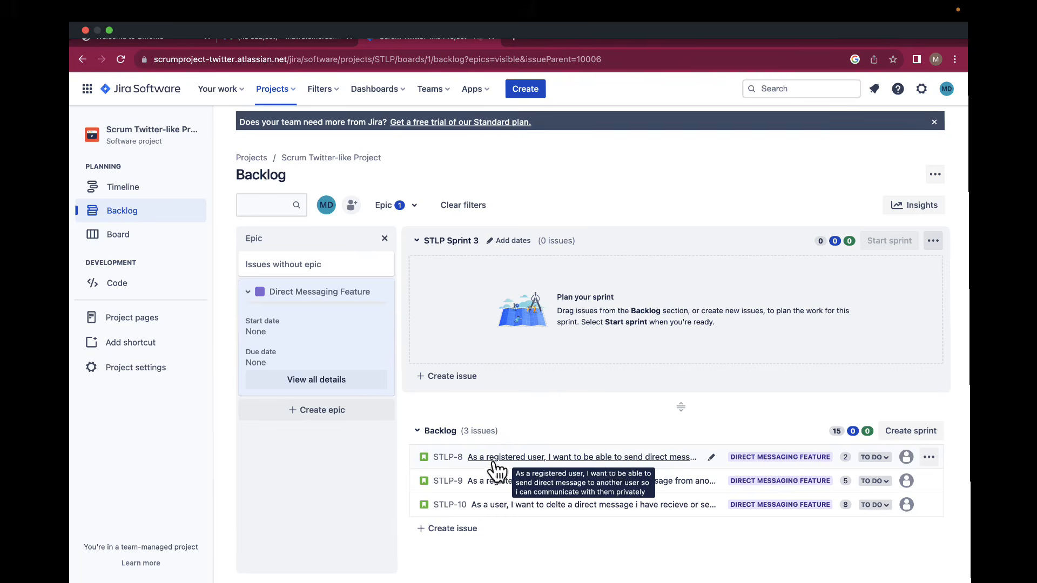
# Move STLP-8, STLP-9 and STLP-10 into STLP Sprint 3.
pyautogui.moveTo(428, 462); pyautogui.dragTo(428, 293)
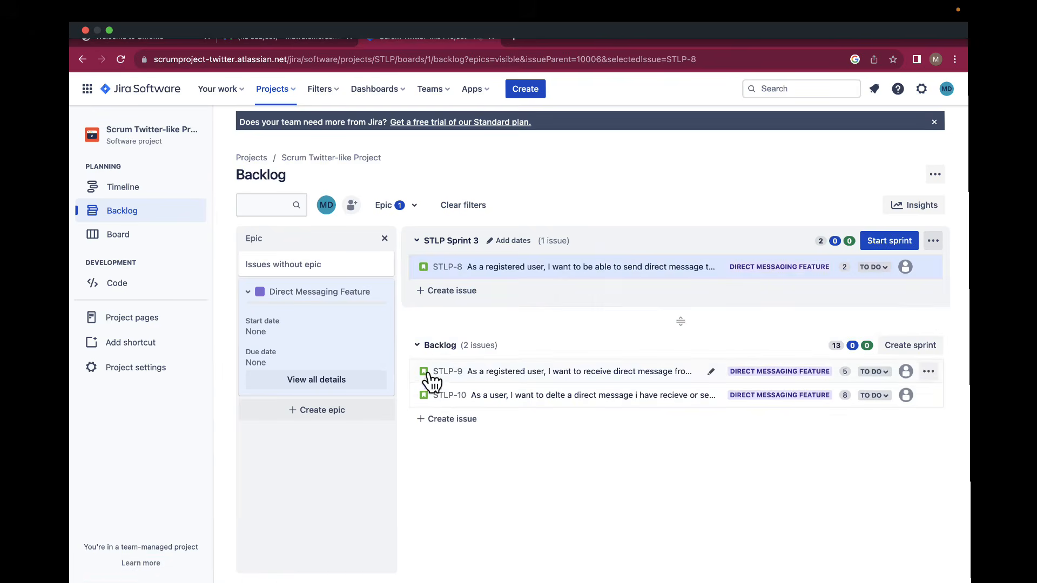
pyautogui.moveTo(432, 382); pyautogui.dragTo(431, 273)
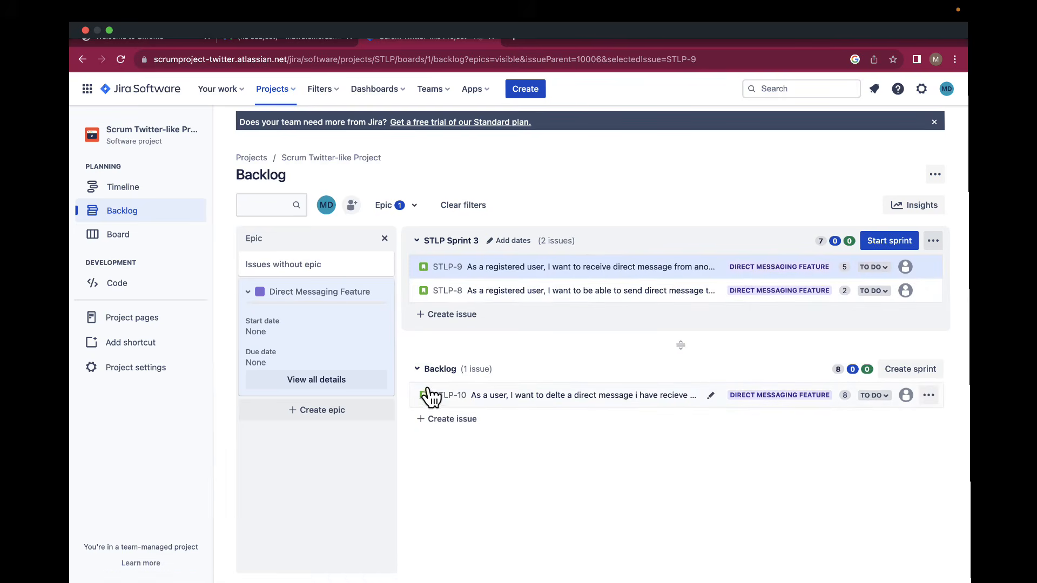
pyautogui.moveTo(430, 398); pyautogui.dragTo(423, 312)
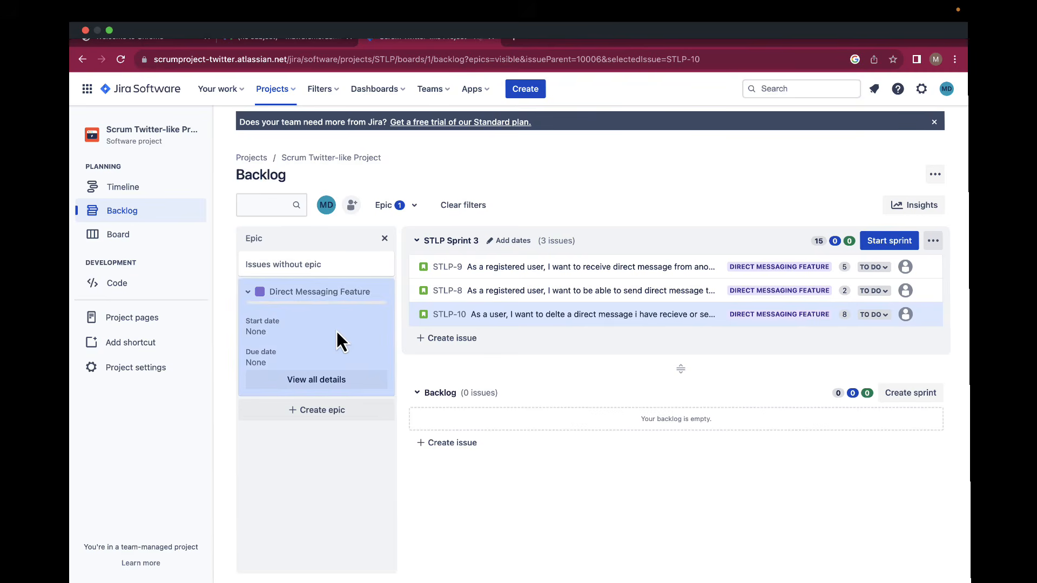
# Set the Direct Messaging Feature epic's start date to July 25, 2023.
pyautogui.click(308, 385)
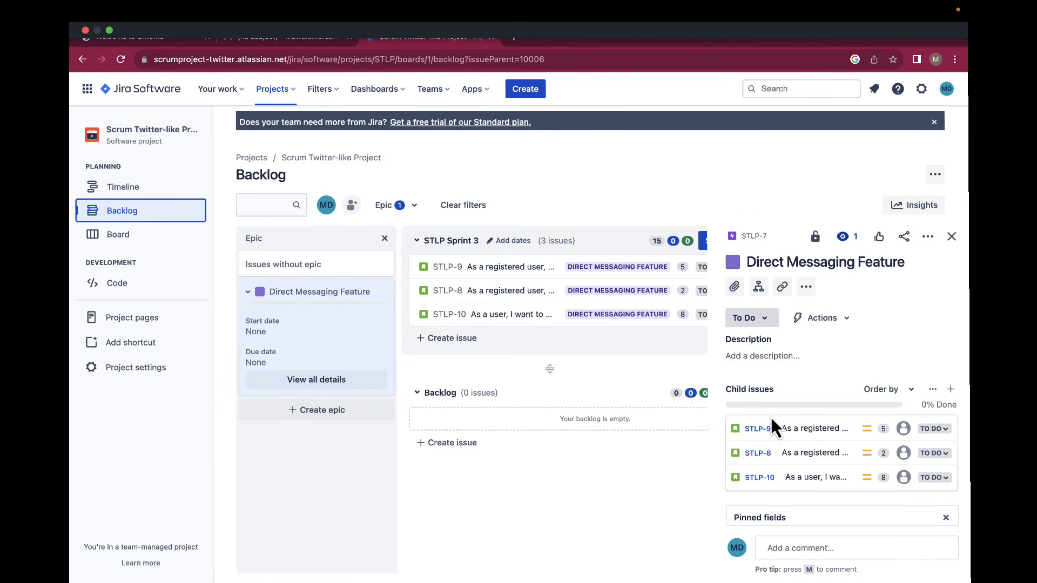
pyautogui.scroll(-5, 772, 420)
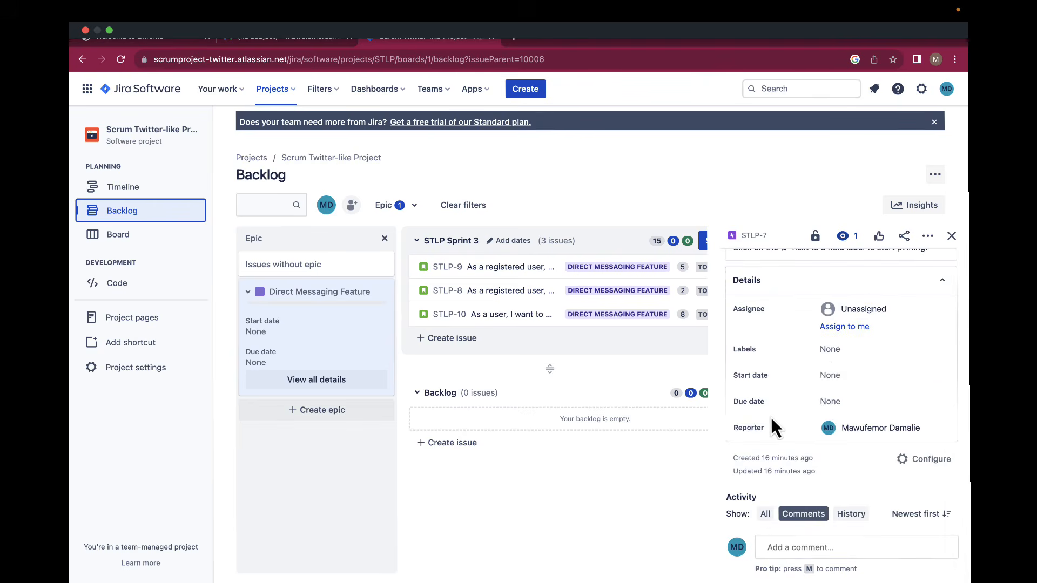
pyautogui.click(826, 376)
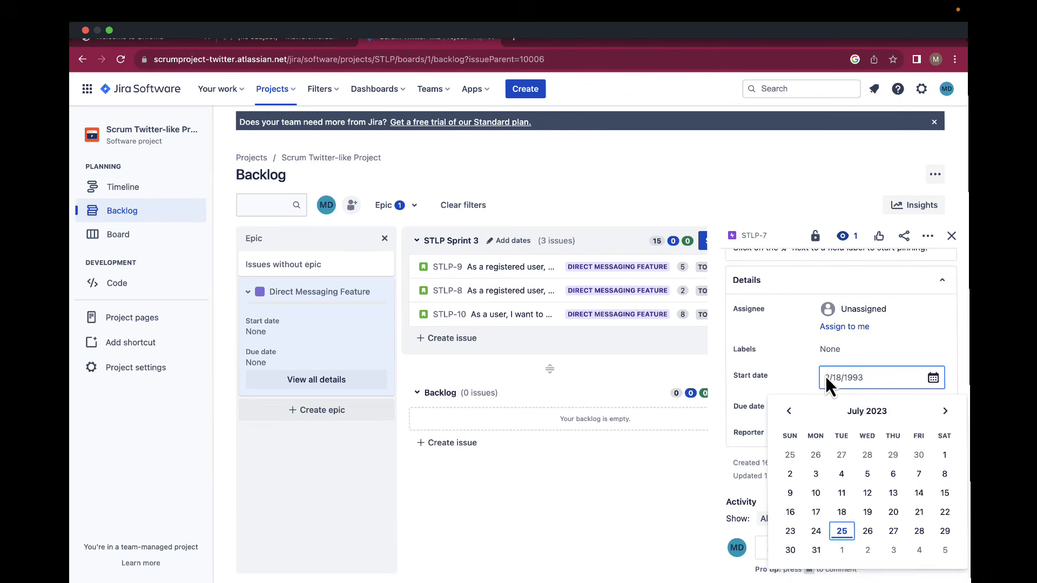
pyautogui.click(842, 532)
# Set the epic's due date to March 25, 2024 and save it.
pyautogui.click(831, 408)
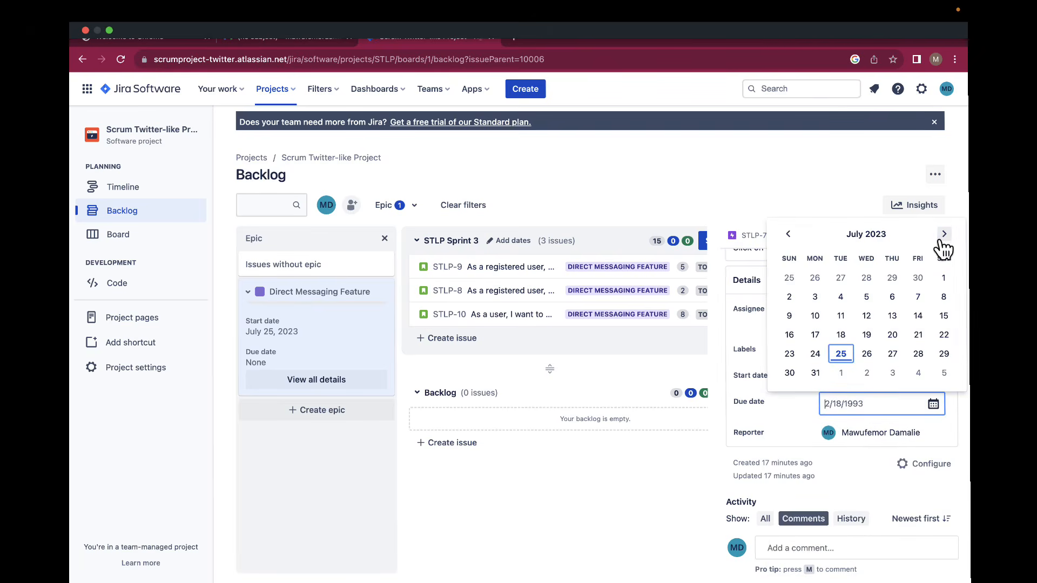
pyautogui.click(942, 237)
pyautogui.click(943, 236)
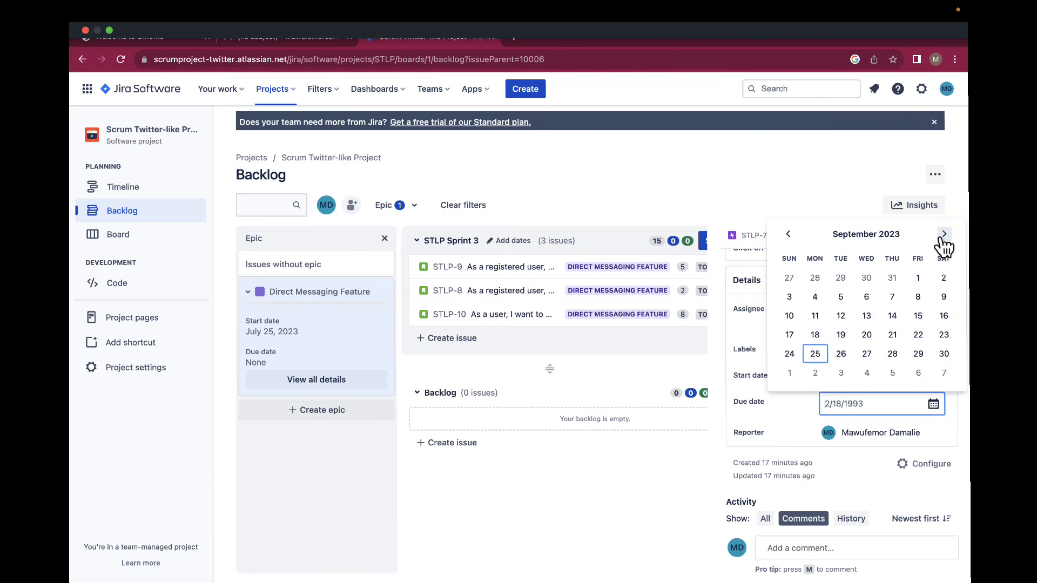
pyautogui.click(943, 234)
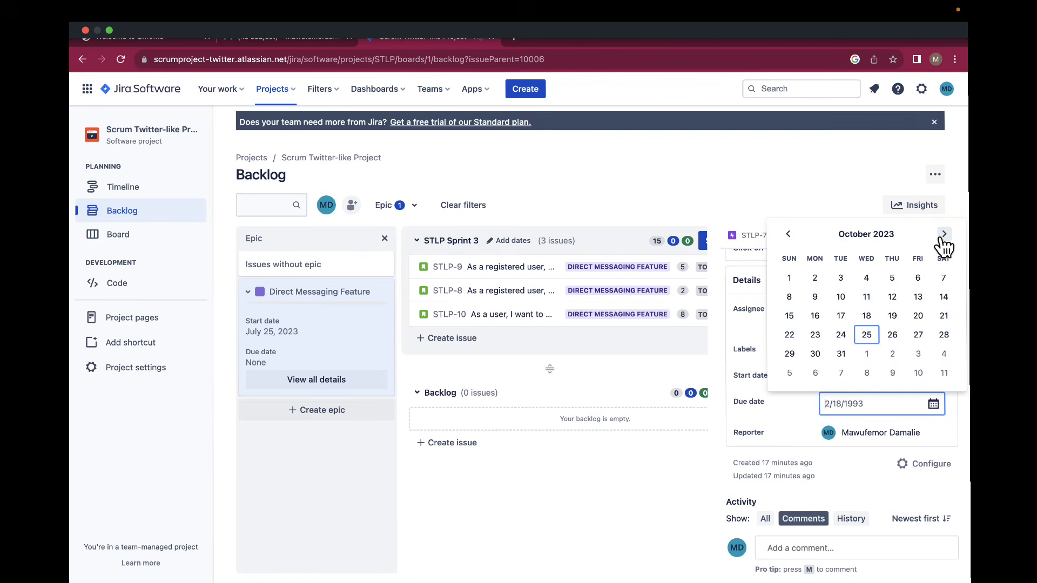
pyautogui.click(944, 235)
pyautogui.click(943, 235)
pyautogui.click(943, 234)
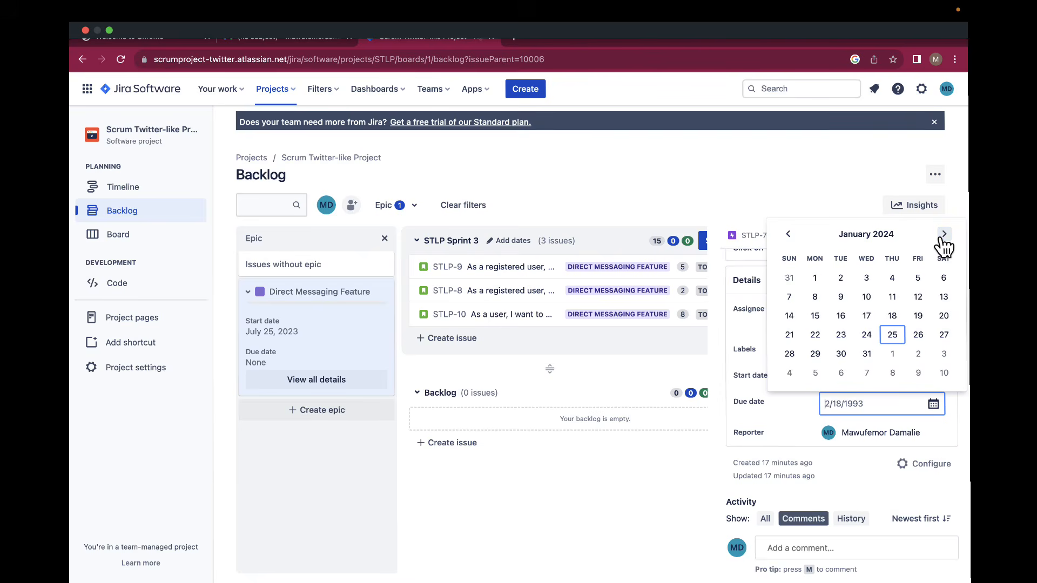
pyautogui.click(943, 234)
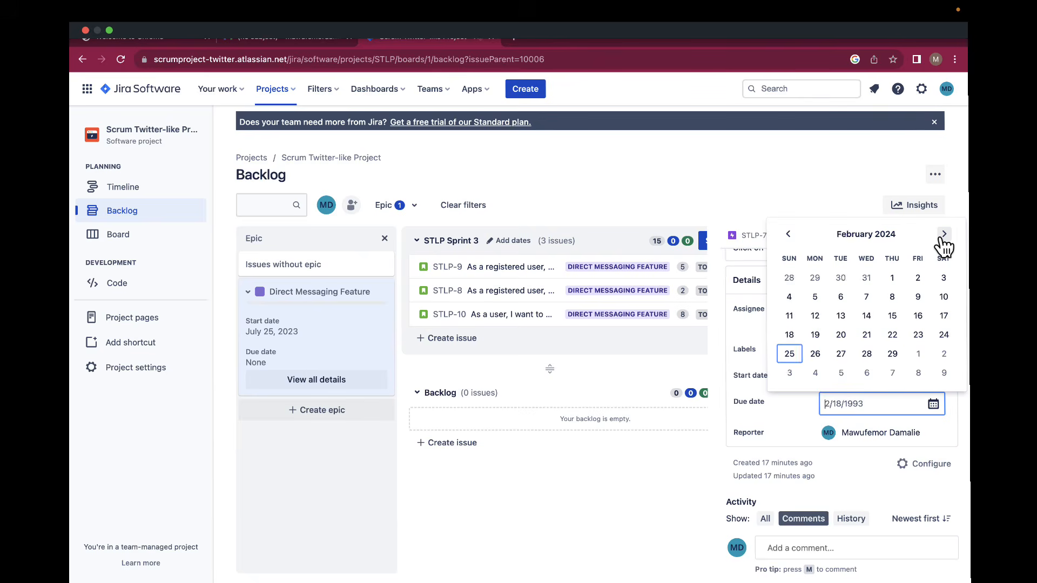
pyautogui.click(944, 235)
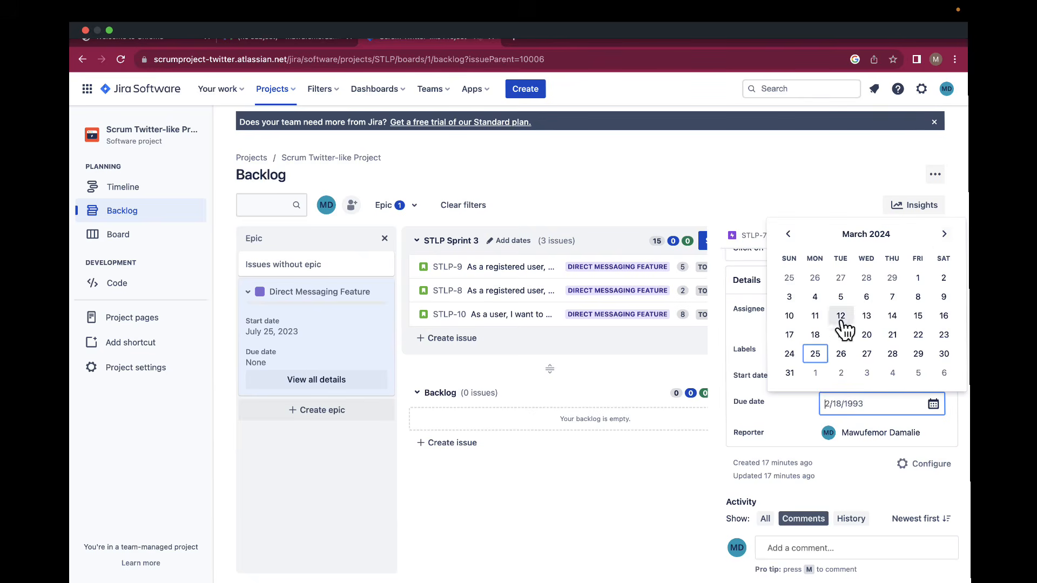
pyautogui.click(818, 355)
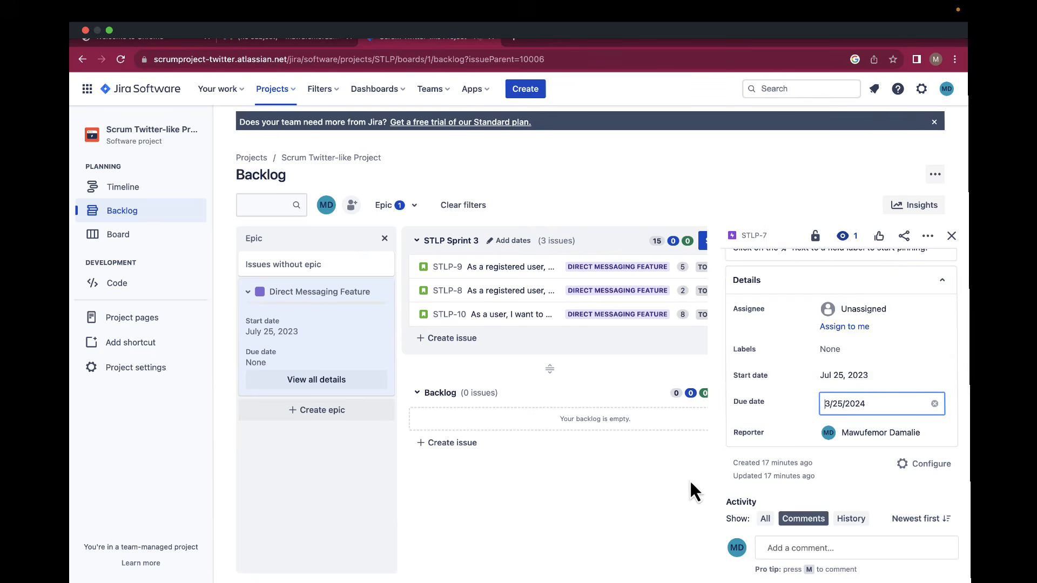
pyautogui.click(661, 486)
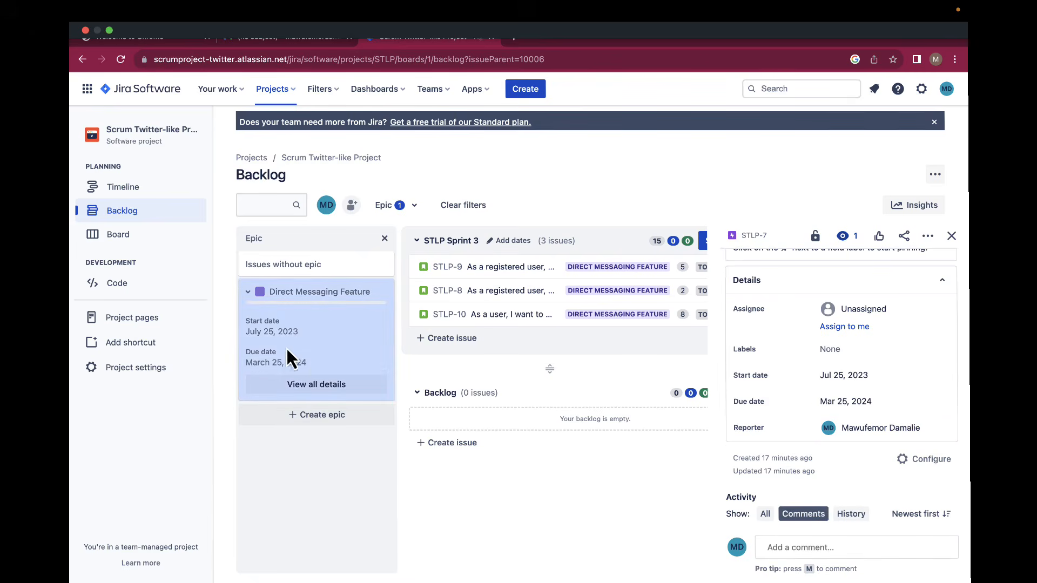
pyautogui.click(952, 236)
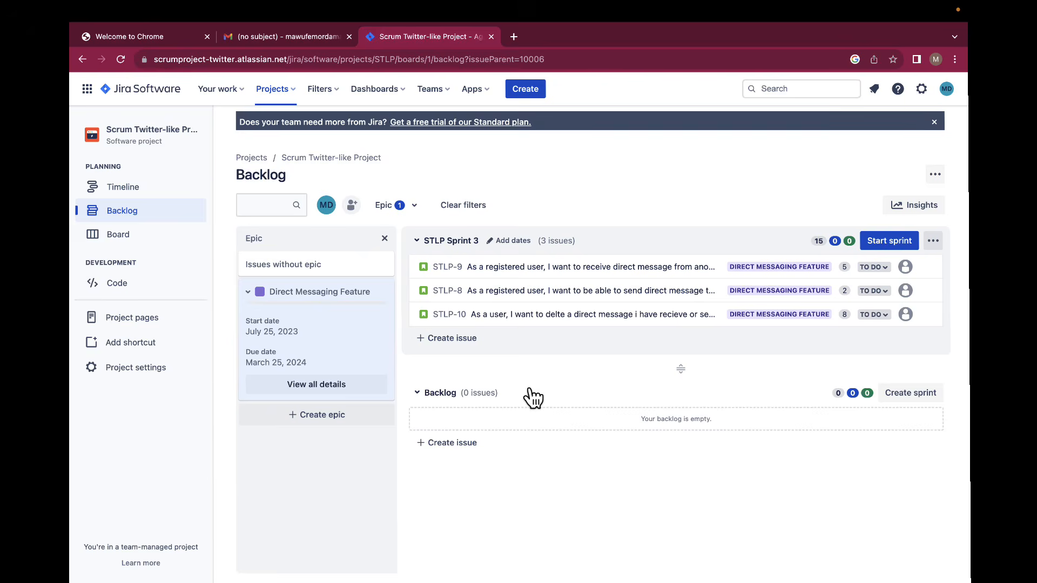
# Link STLP-8 to STLP-10 with an 'is blocked by' relationship.
pyautogui.click(530, 295)
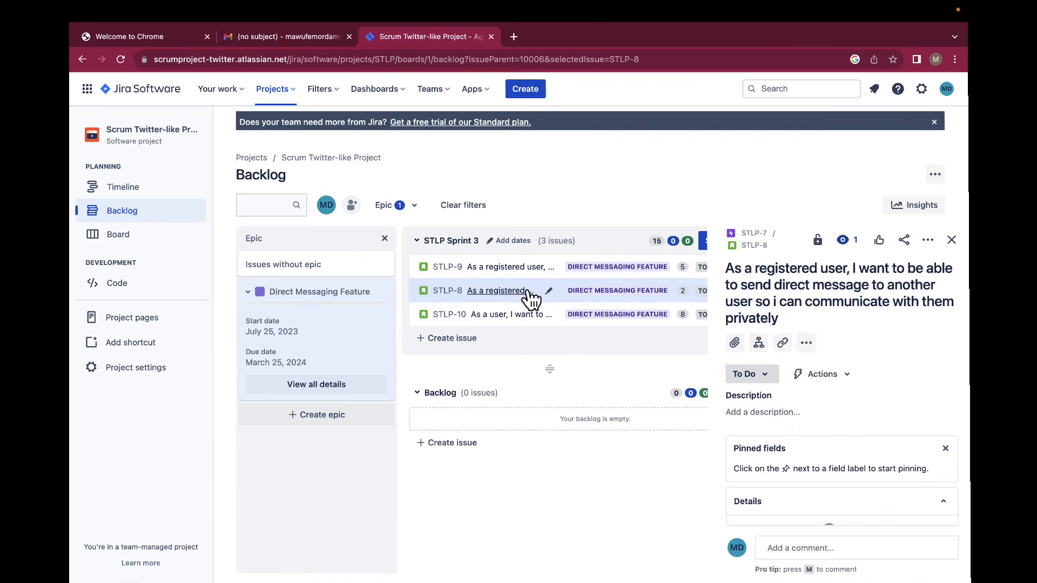
pyautogui.click(782, 344)
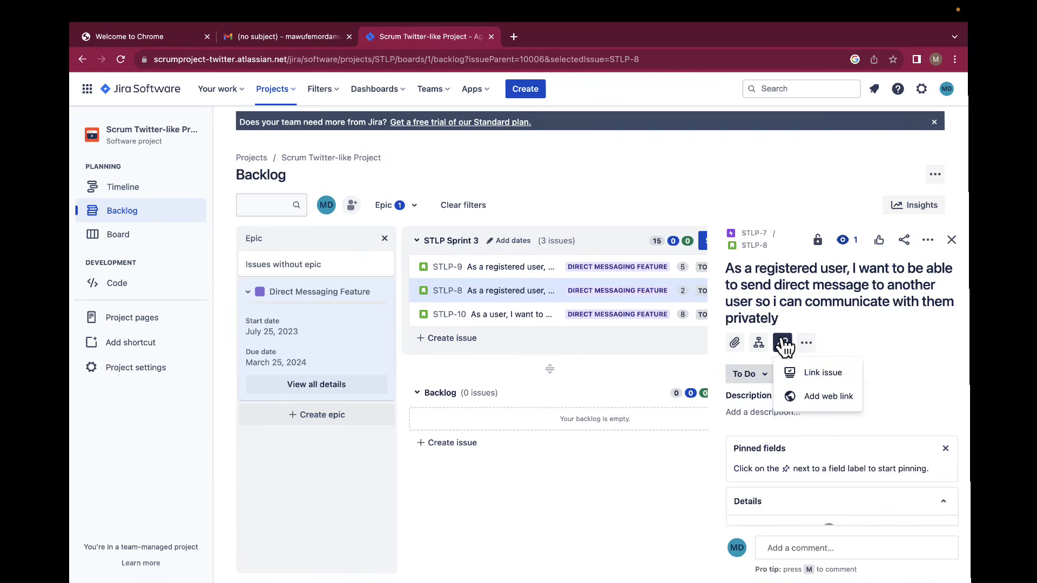
pyautogui.click(802, 377)
pyautogui.click(755, 559)
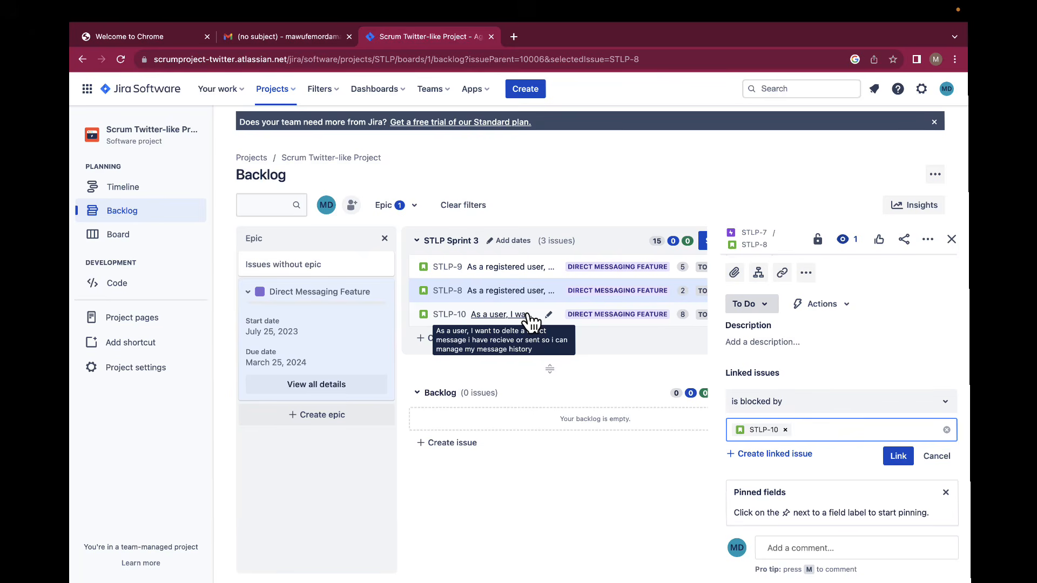
pyautogui.click(898, 456)
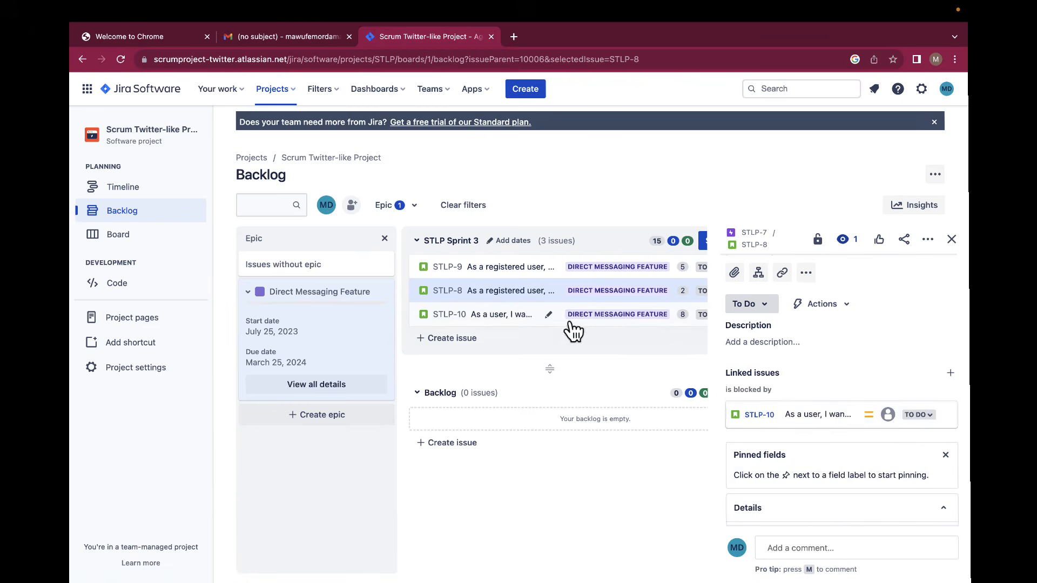
pyautogui.click(456, 315)
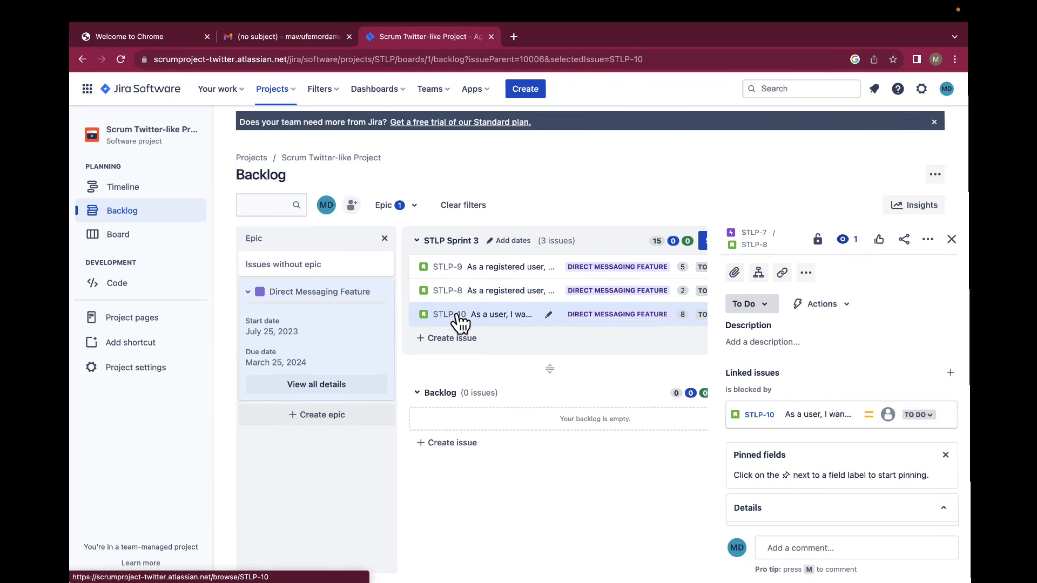